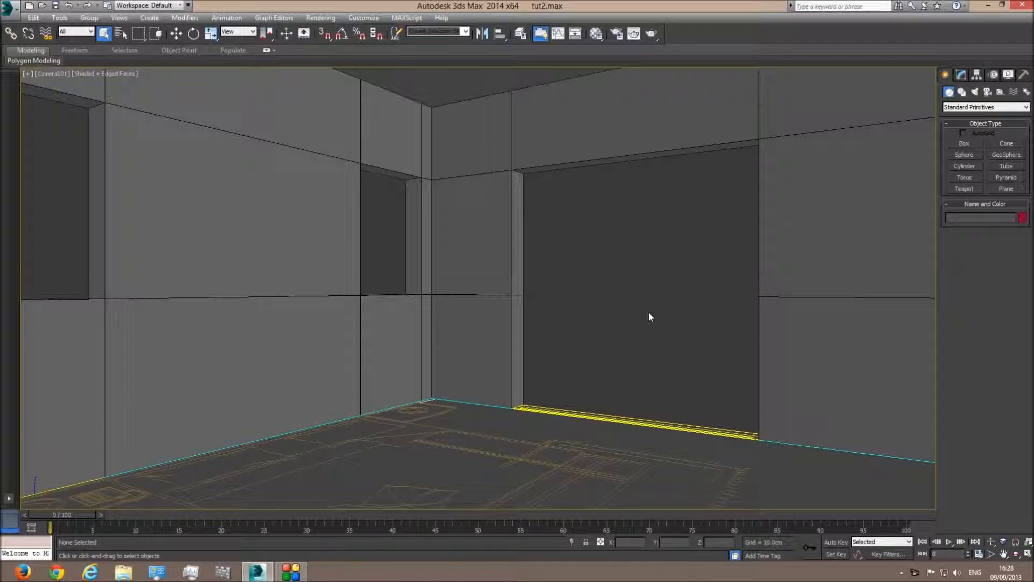
- Inspect the building's exterior in a perspective view, then return to the camera view
key(p)
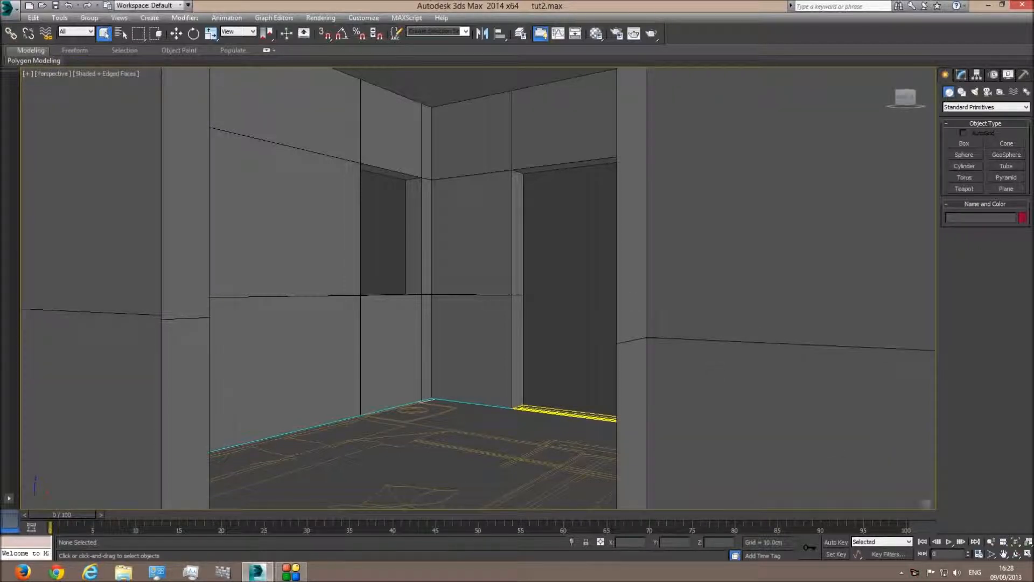
click(1016, 554)
drag(528, 312, 515, 328)
scroll(522, 323, down, 5)
middle_drag(515, 328, 486, 268)
drag(485, 268, 412, 311)
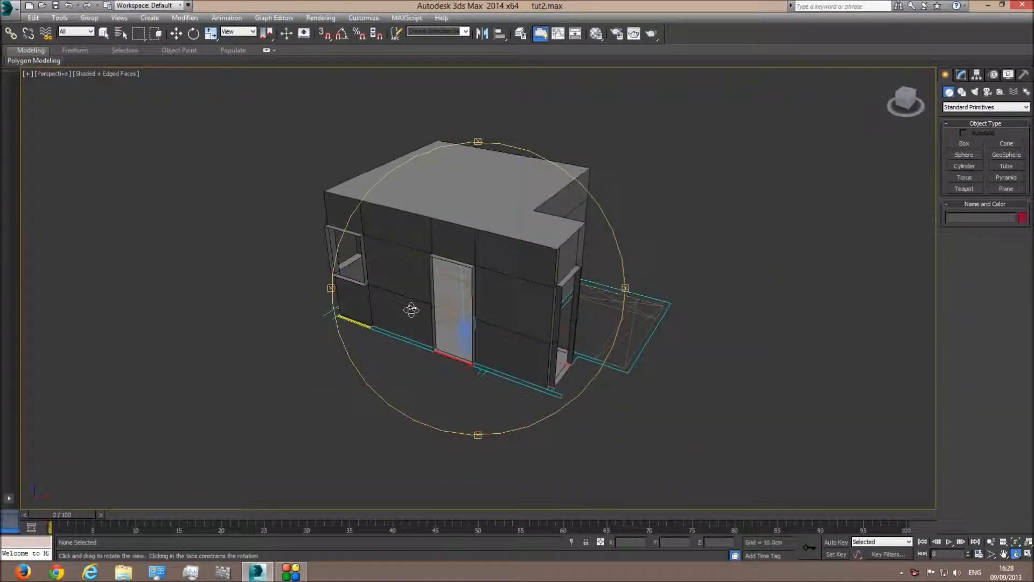
key(c)
right_click(426, 304)
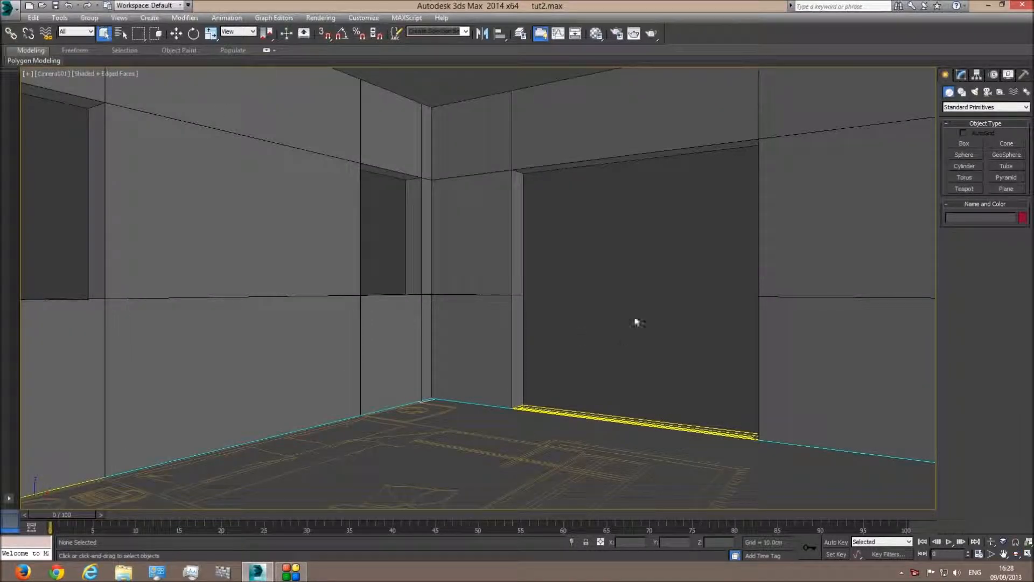
- Examine the camera's placement outside the building in perspective, then return to its interior view
key(p)
click(1015, 554)
drag(485, 302, 367, 332)
right_click(242, 362)
click(270, 360)
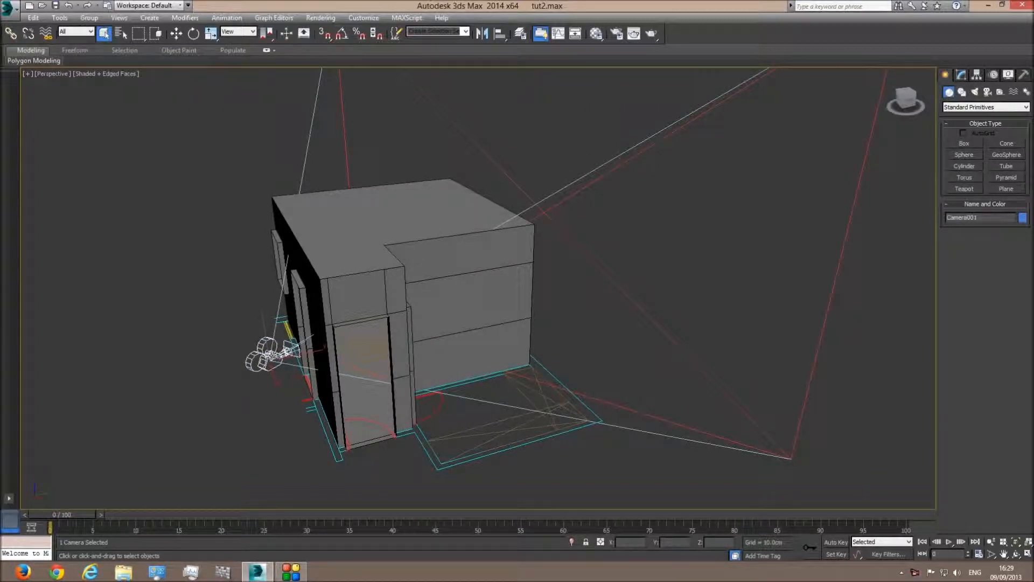
click(584, 328)
middle_drag(584, 327, 634, 328)
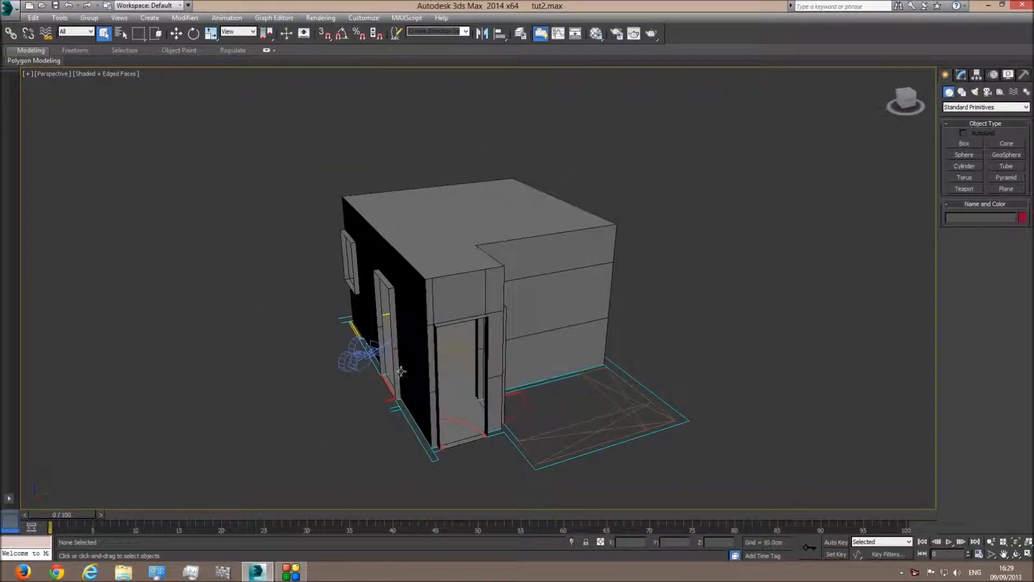
click(368, 357)
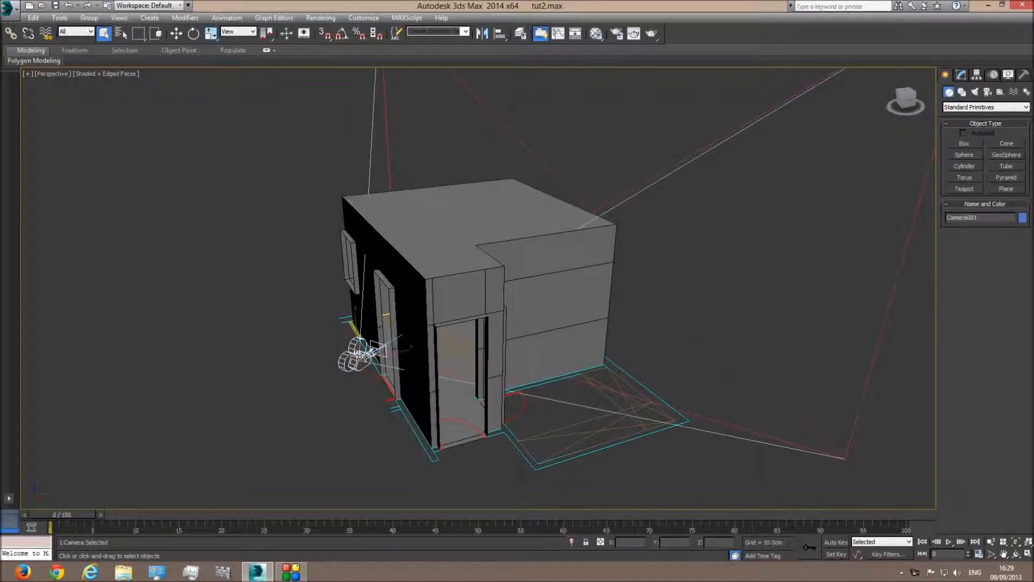
key(c)
click(591, 302)
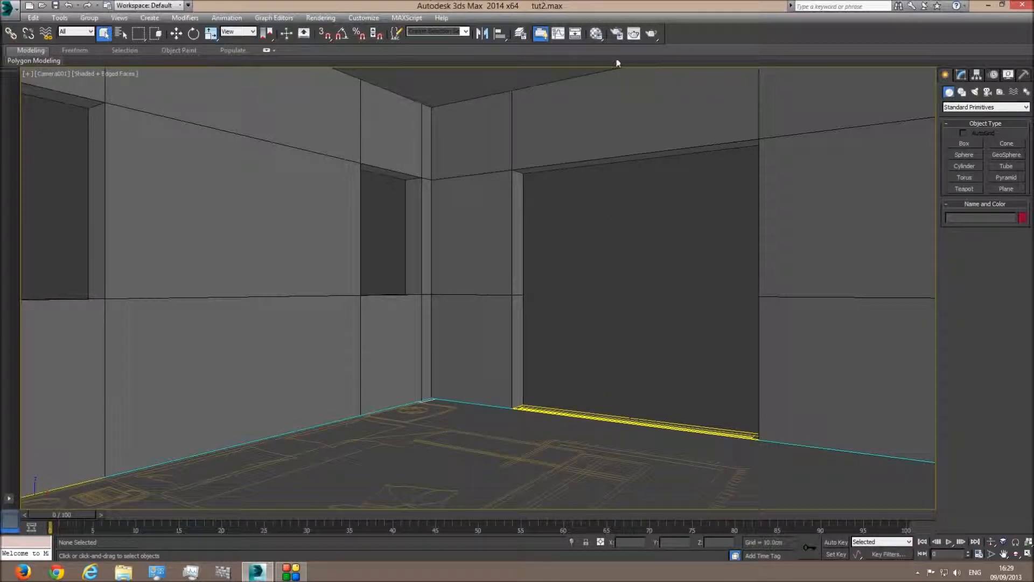
- Assign V-Ray Adv 2.40.03 as the production renderer in the render setup
click(618, 34)
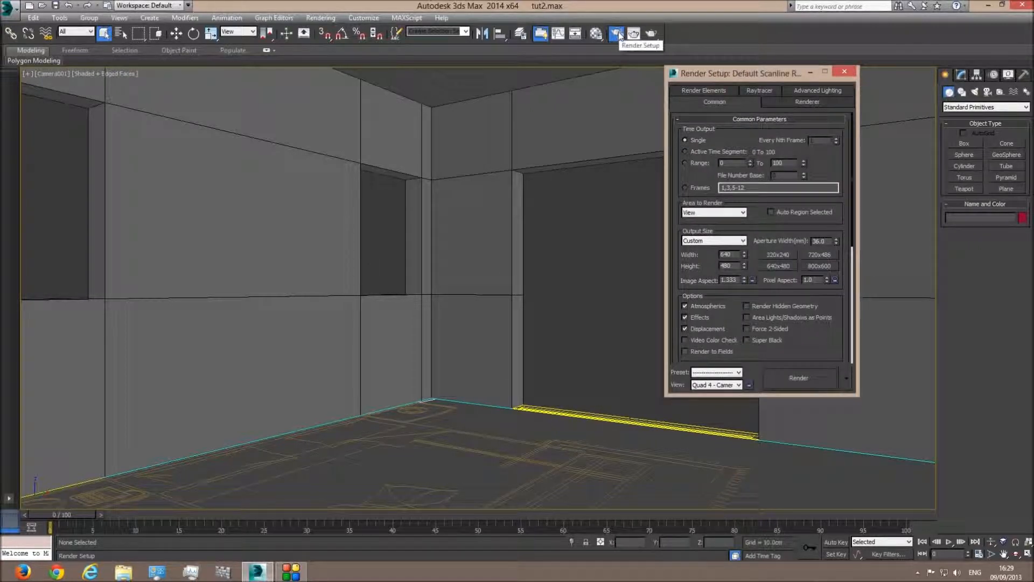
scroll(827, 331, down, 5)
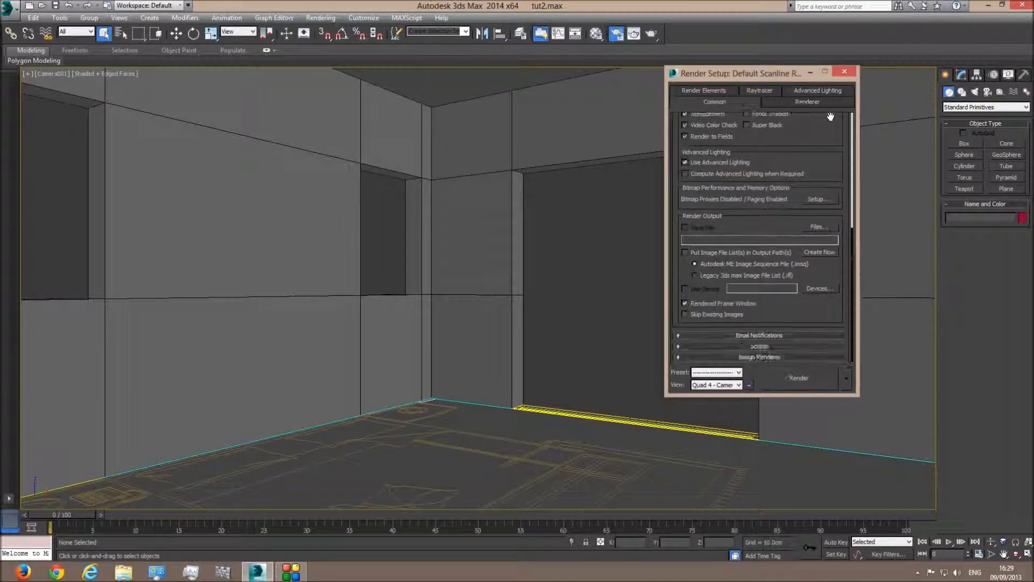
click(807, 357)
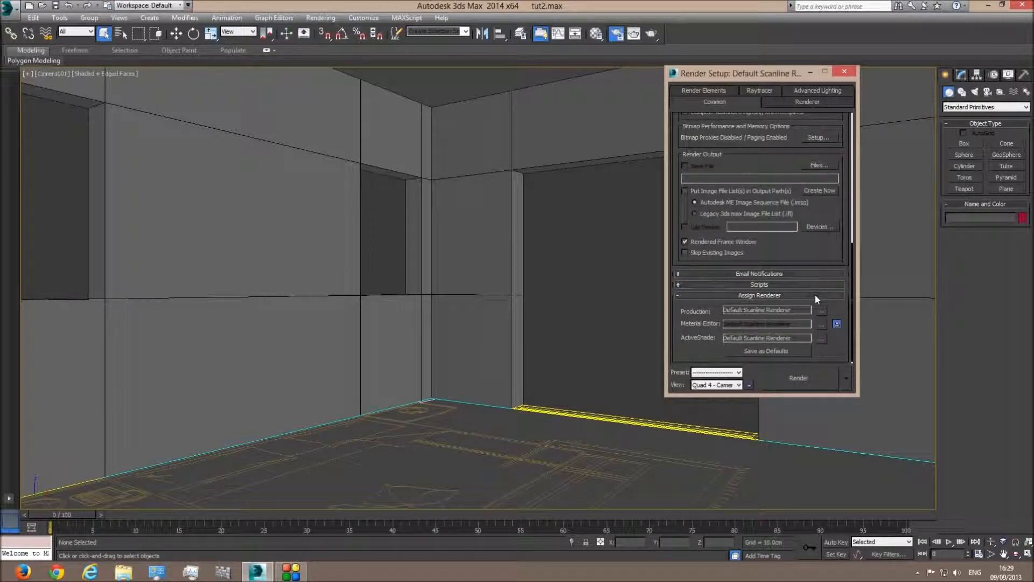
click(822, 309)
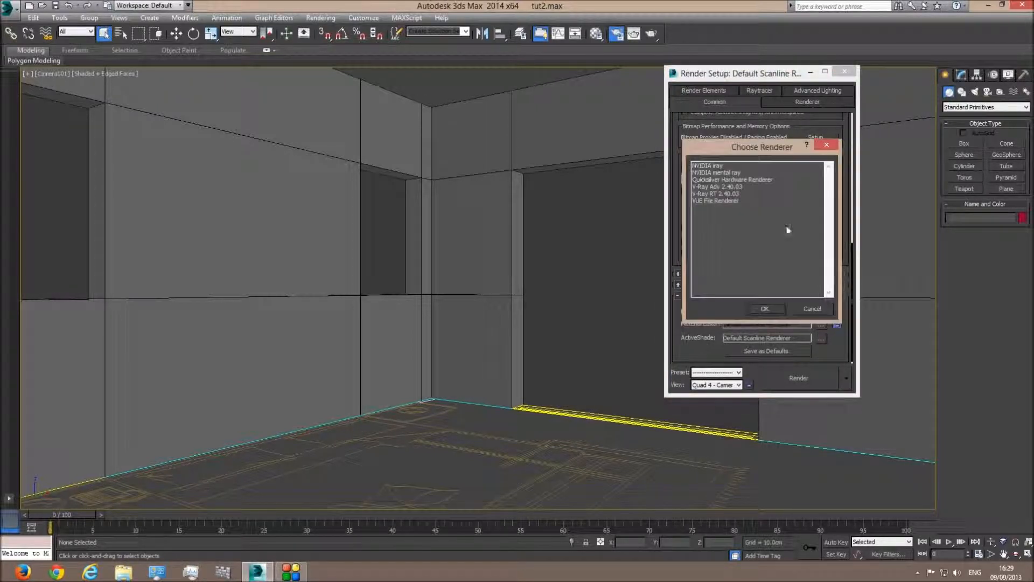
double_click(718, 185)
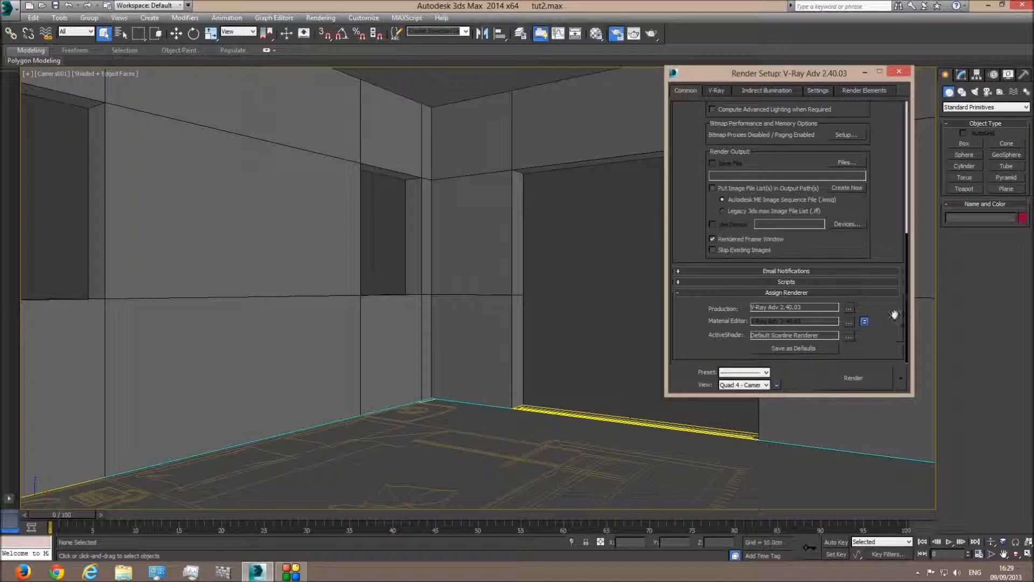
scroll(894, 314, up, 10)
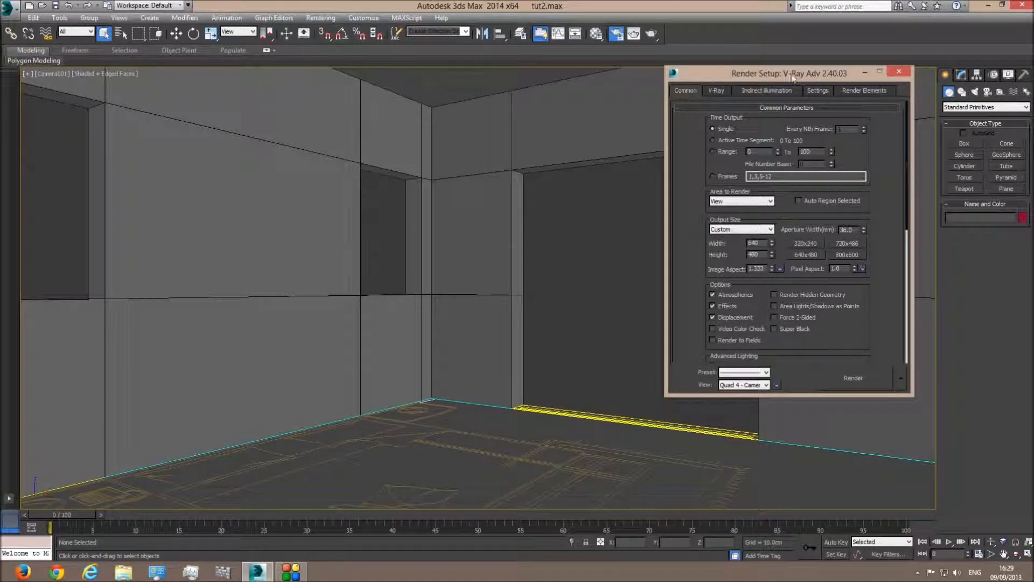
click(900, 71)
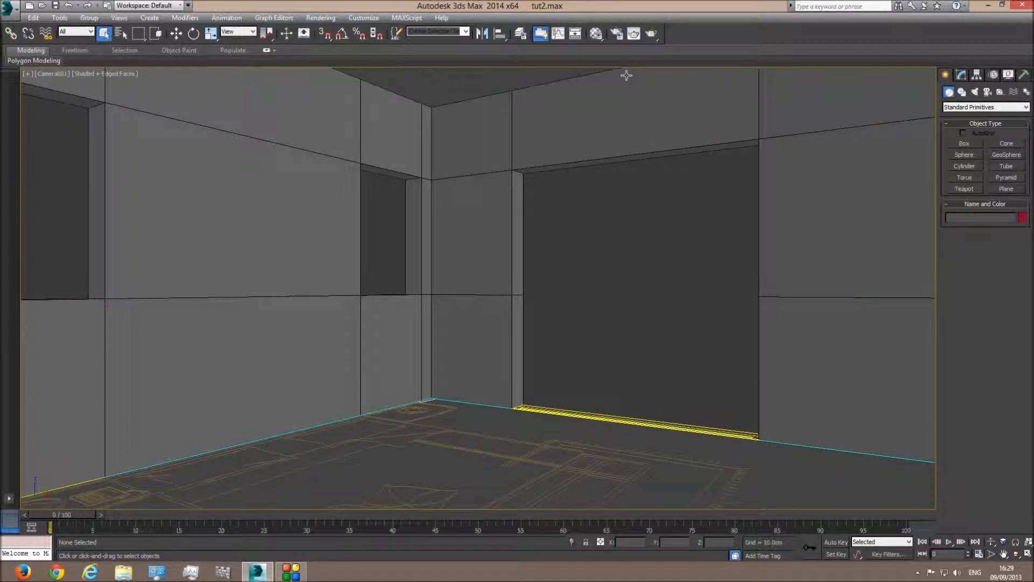
- Set the render output size to HDTV (video) with a width of 1000, and show safe frames in the camera view
click(617, 34)
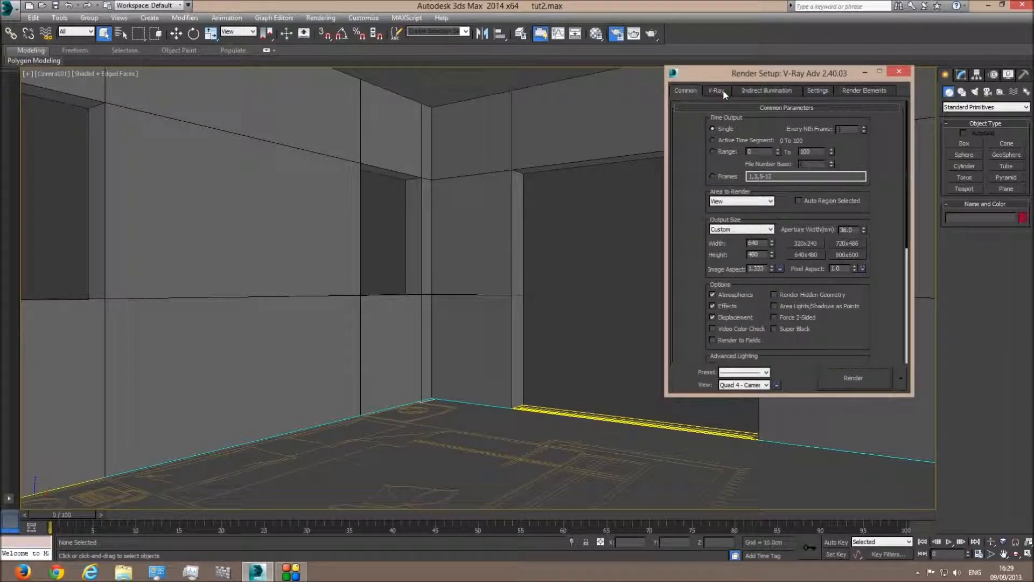
click(737, 231)
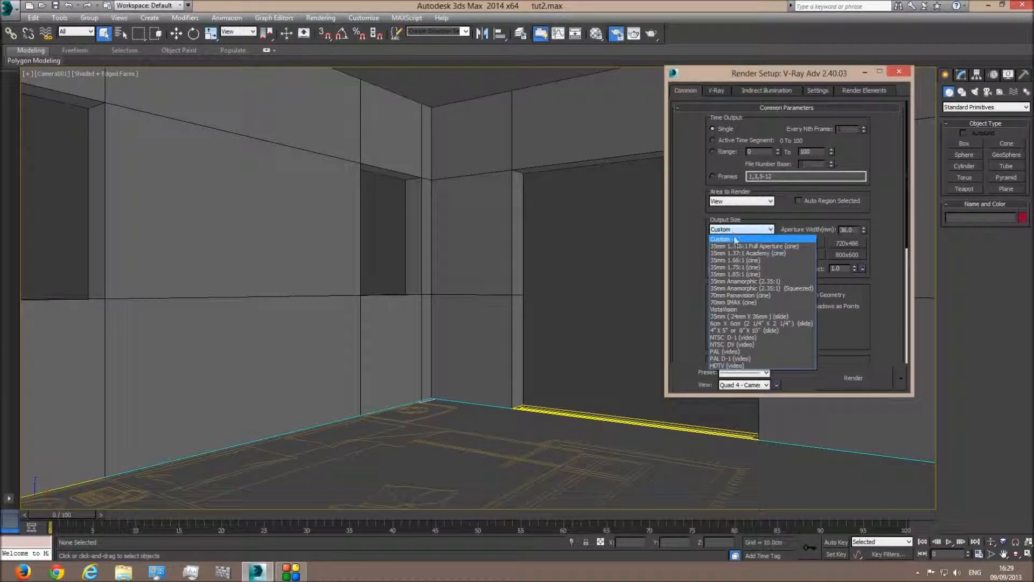
click(723, 365)
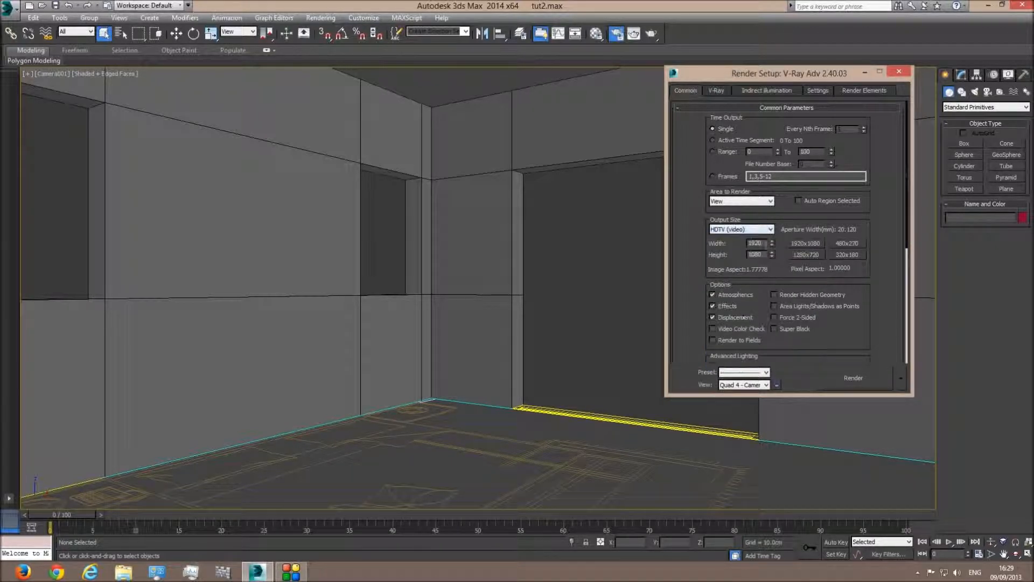
double_click(766, 244)
text(1000)
key(Return)
click(53, 74)
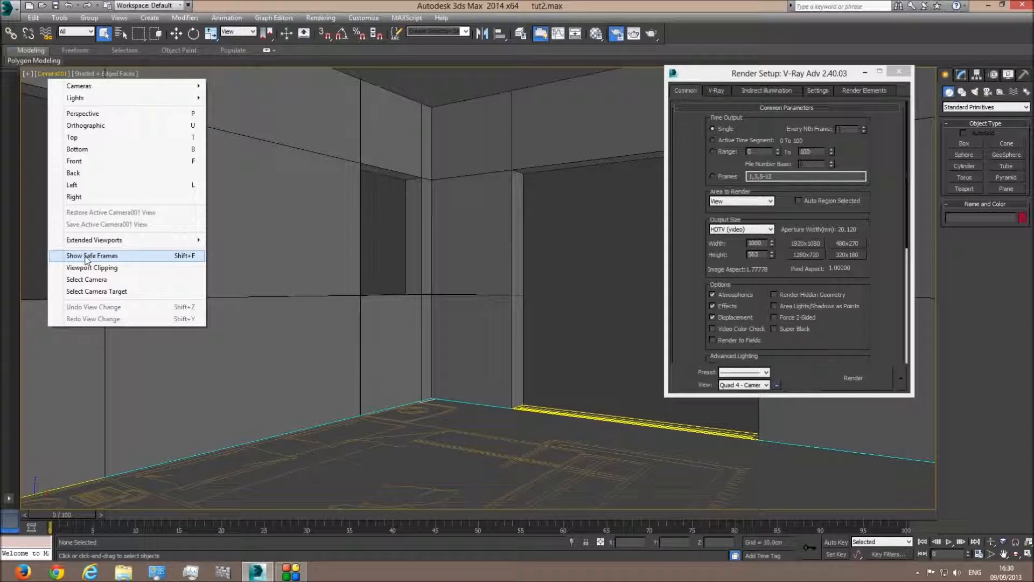
click(86, 261)
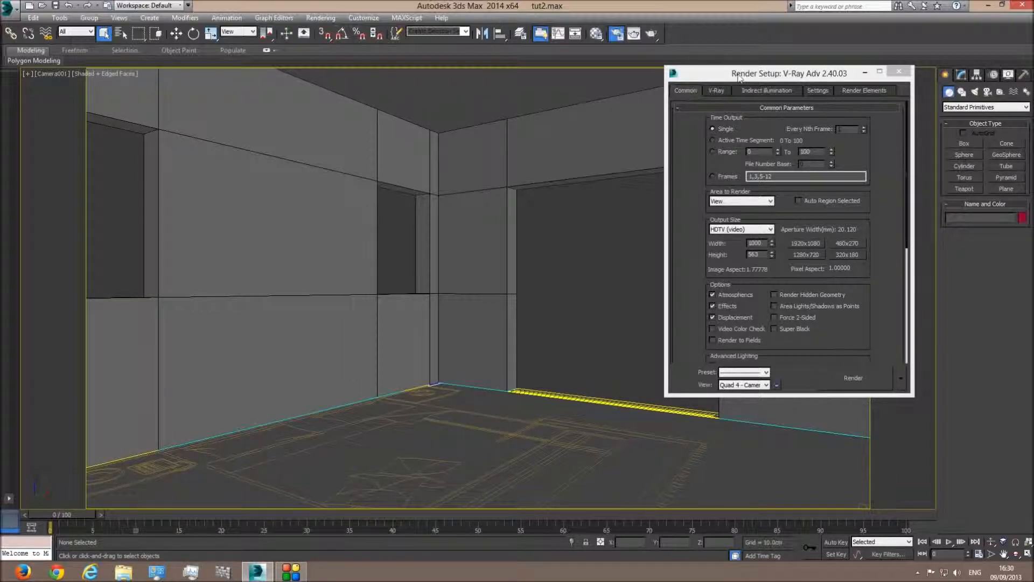
- Set the V-Ray antialiasing filter to Catmull-Rom
click(722, 90)
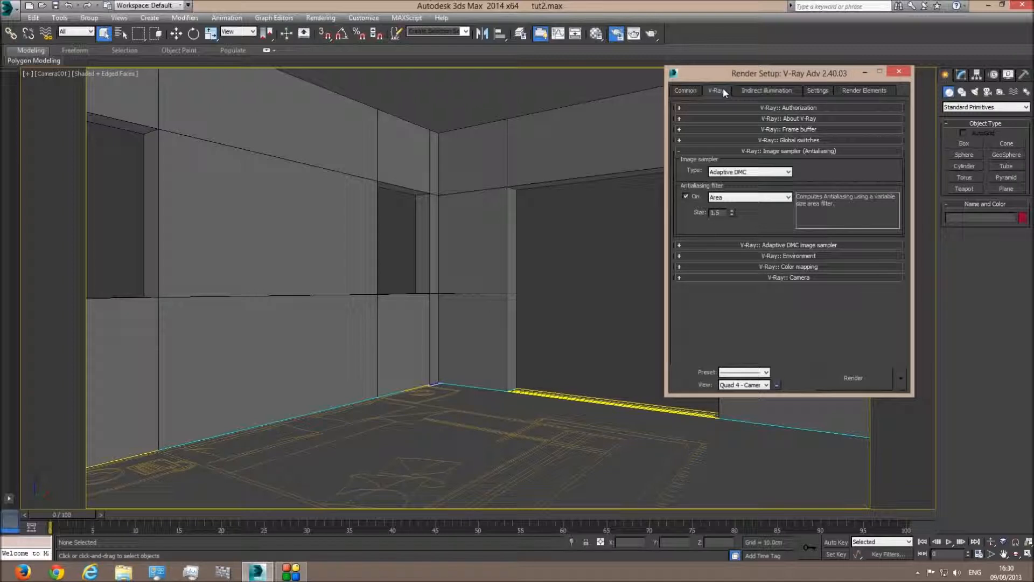
click(721, 197)
click(734, 224)
- Set V-Ray color mapping to Exponential with dark multiplier 0.9, enable sub-pixel mapping and clamp output, and disable affecting the background
click(782, 266)
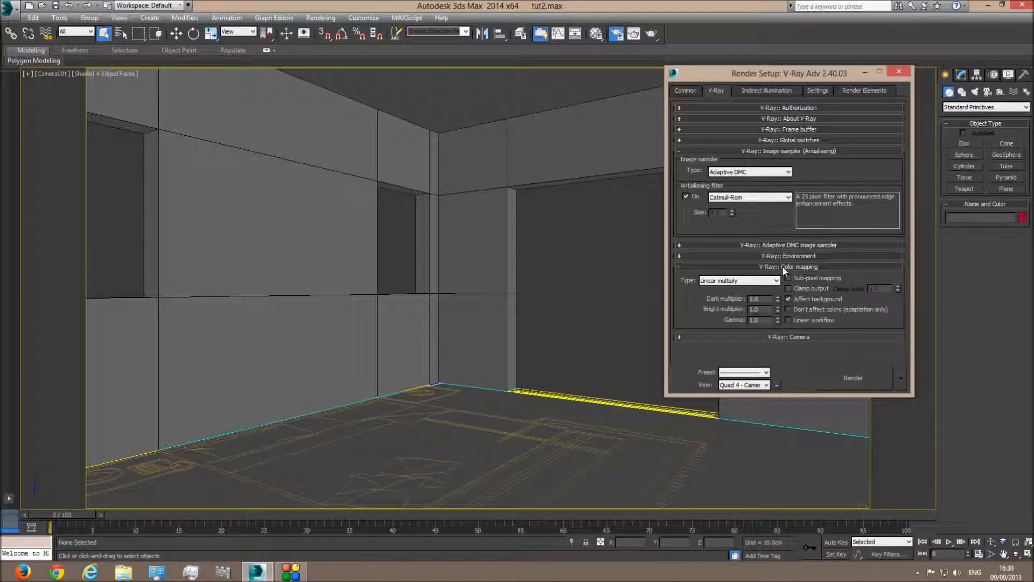
click(745, 279)
click(734, 297)
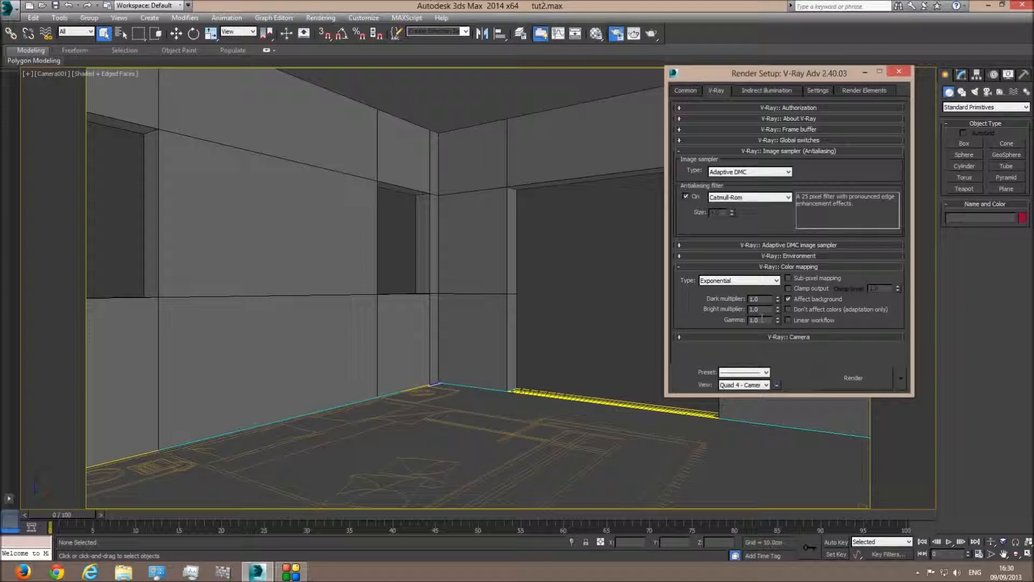
double_click(756, 319)
double_click(760, 299)
text(0.9)
double_click(761, 309)
click(788, 299)
click(789, 289)
click(789, 278)
- Enable V-Ray indirect illumination and use Light cache as the secondary bounce engine
click(764, 92)
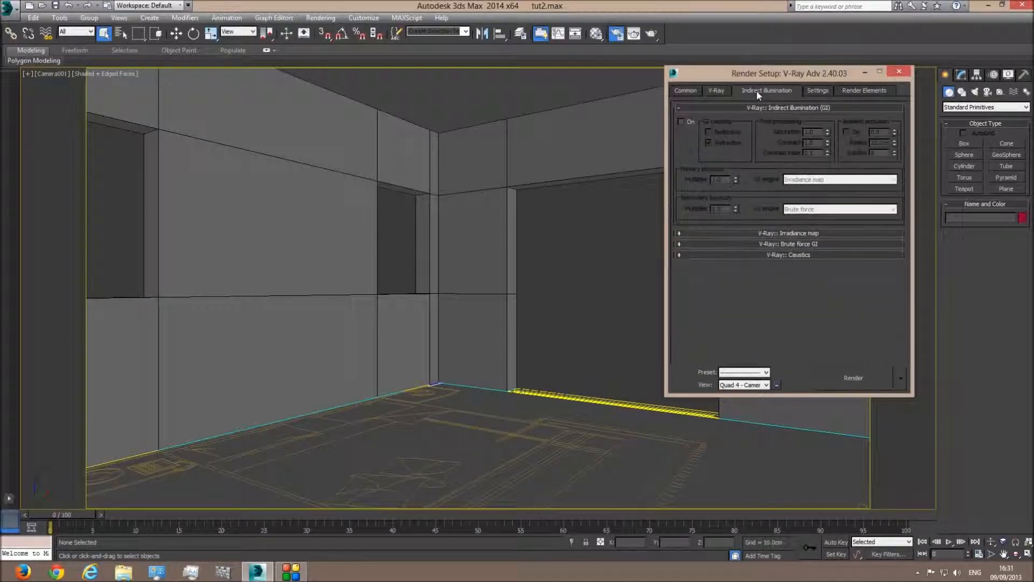
click(682, 121)
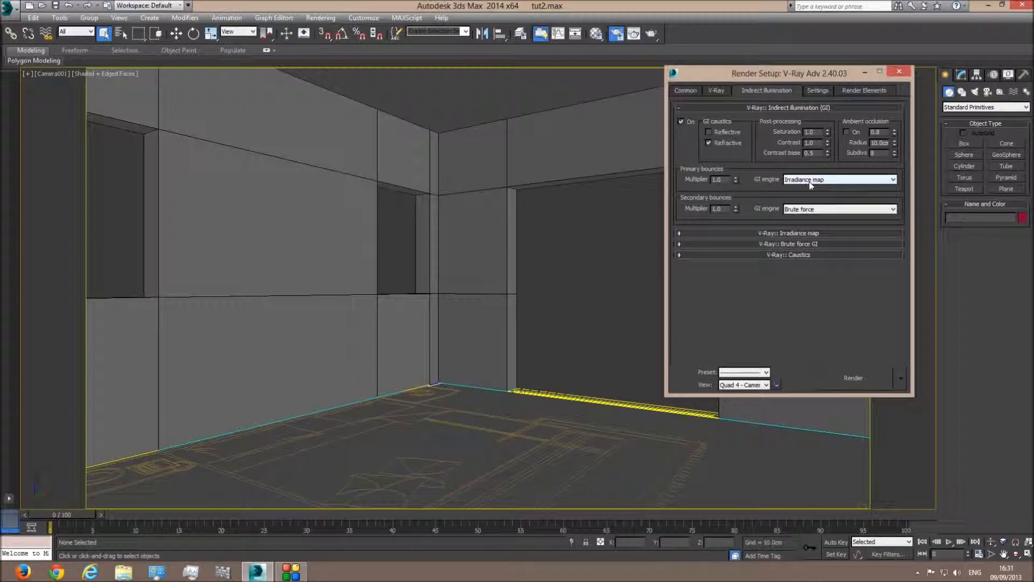
click(801, 210)
click(802, 240)
- Set the irradiance map preset to Very low and show its calculation phase
click(797, 233)
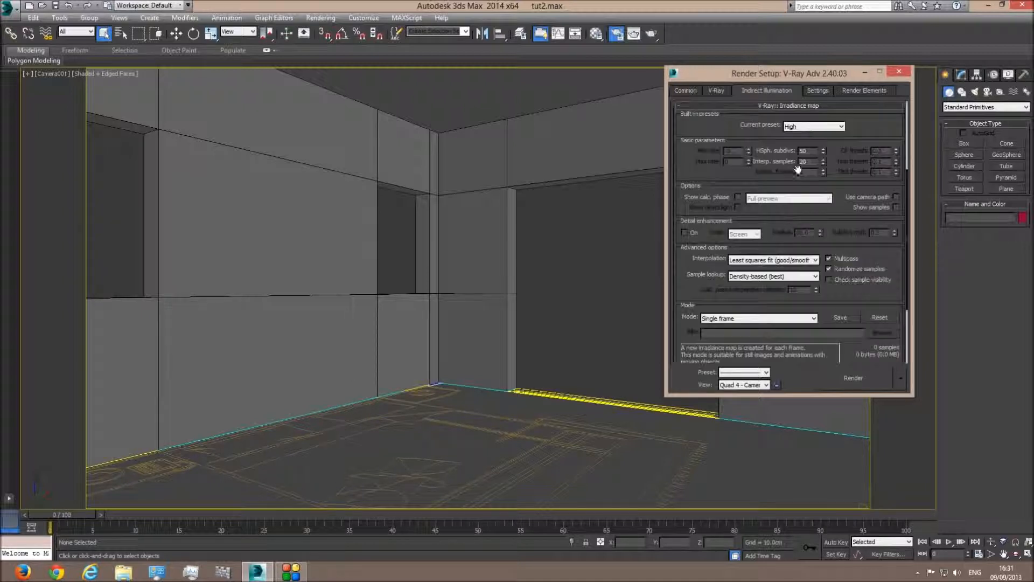
click(796, 128)
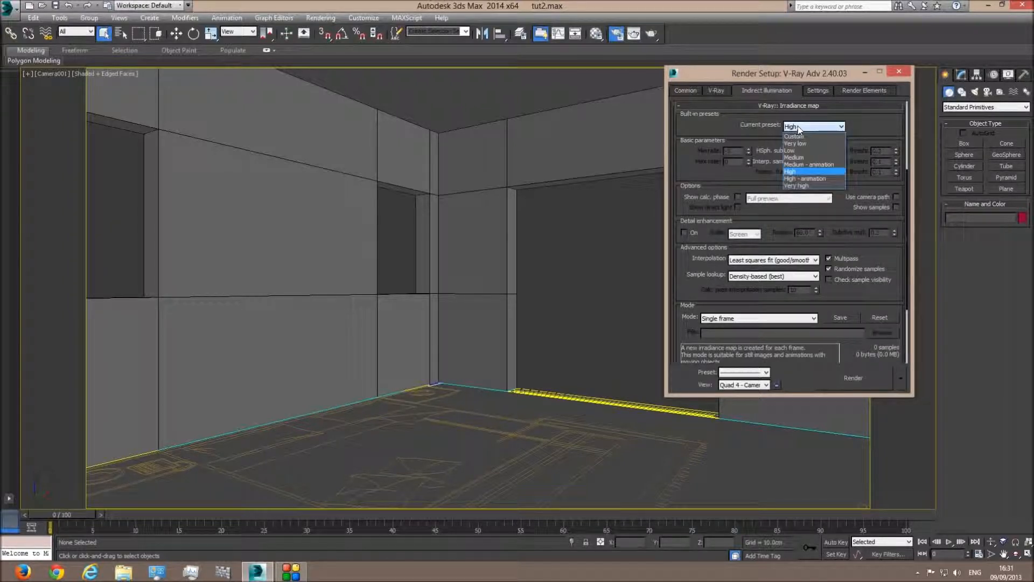
click(801, 143)
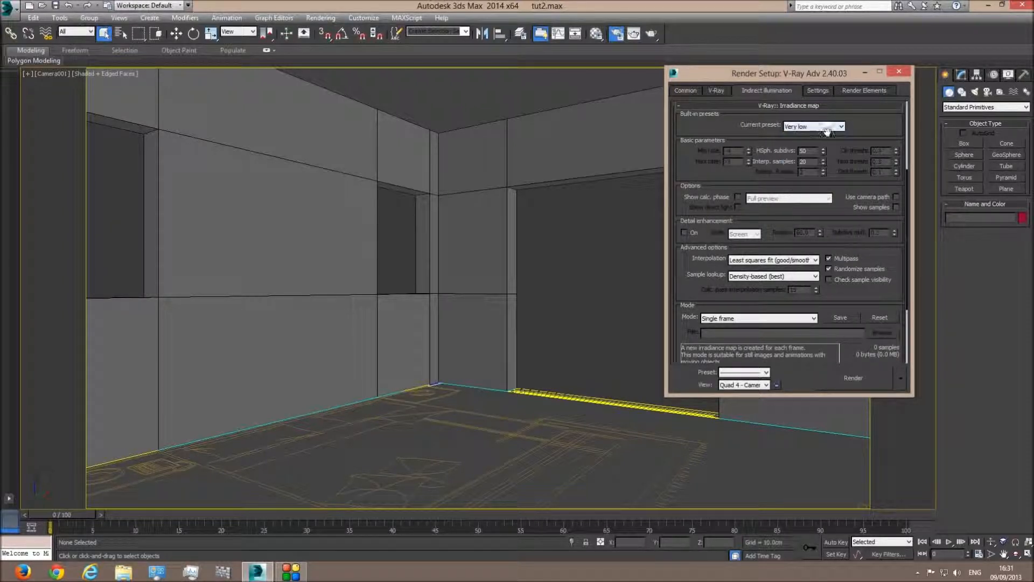
click(738, 196)
- Set the light cache subdivisions to 800 and enable use of the light cache for glossy rays
drag(796, 218, 788, 115)
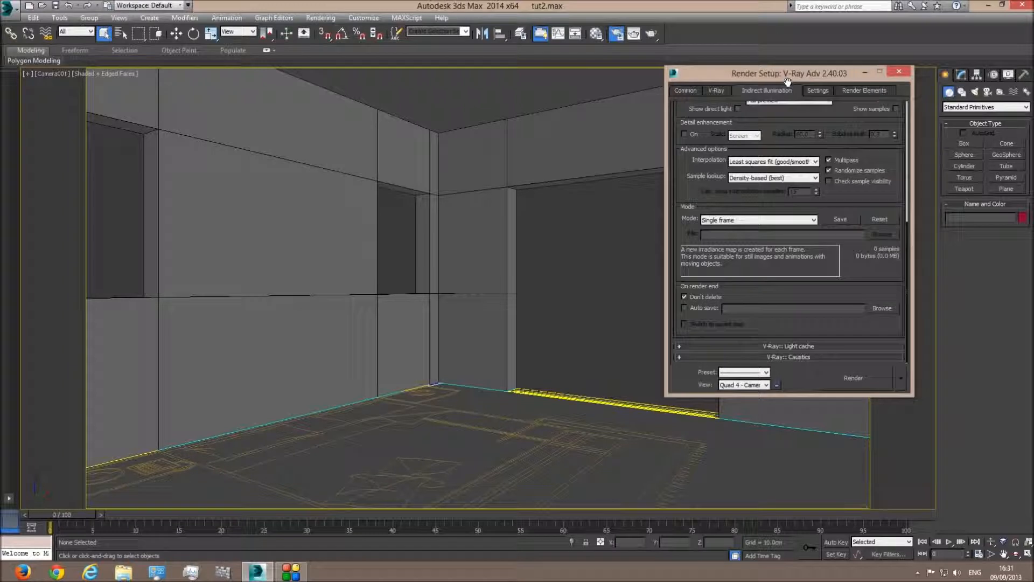
click(793, 347)
double_click(759, 172)
text(800)
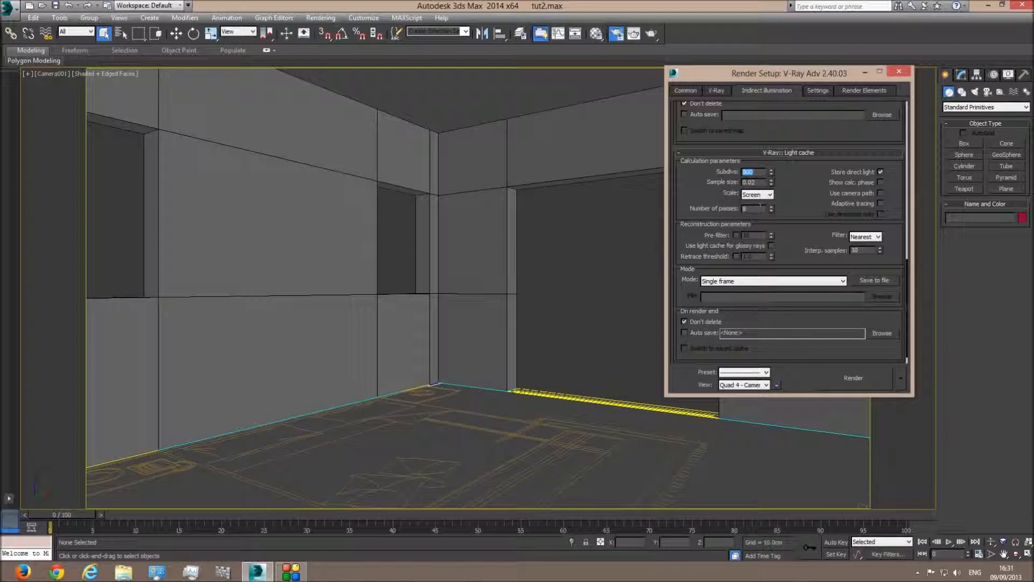
click(771, 245)
scroll(813, 176, up, 5)
scroll(882, 174, up, 6)
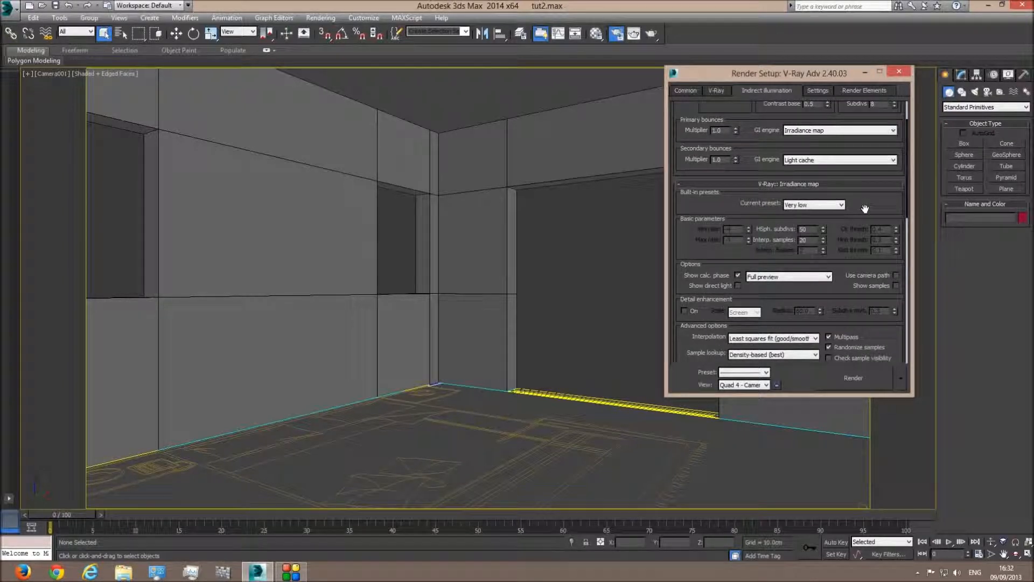
- Close the render setup, make a test render of the camera view, and dismiss the rendered frame and V-Ray messages
click(685, 90)
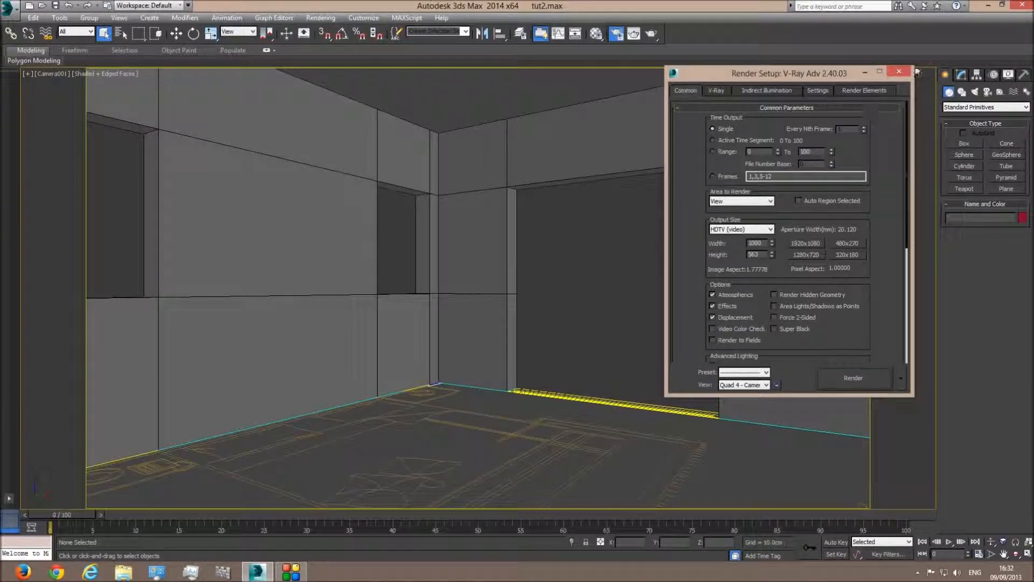
click(899, 71)
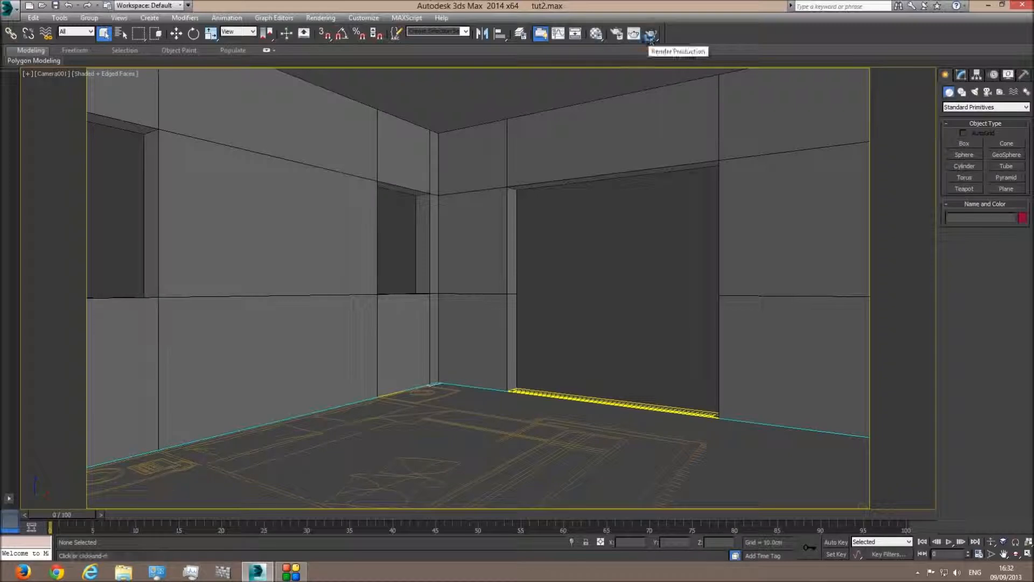
click(650, 36)
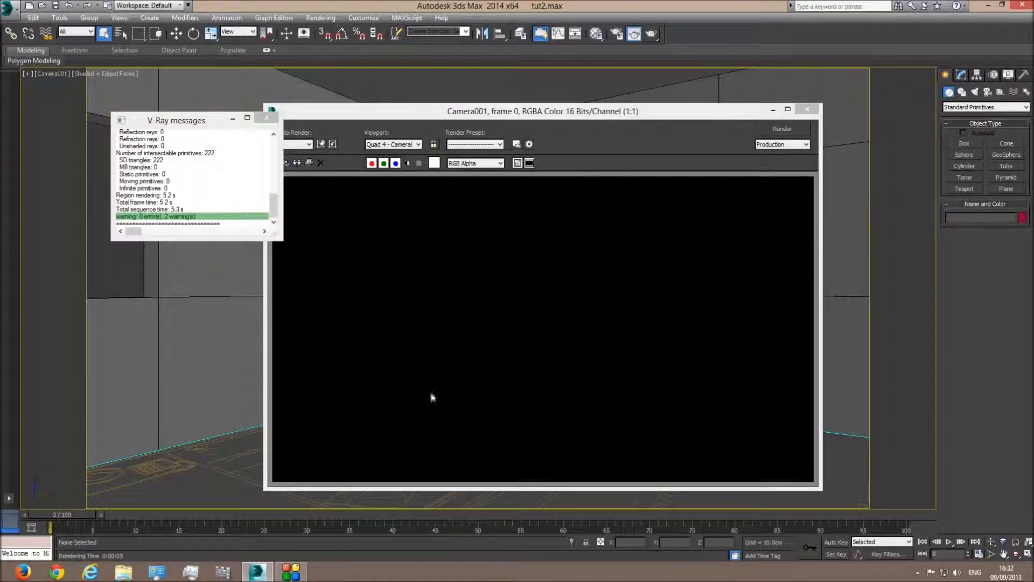
click(807, 111)
click(266, 119)
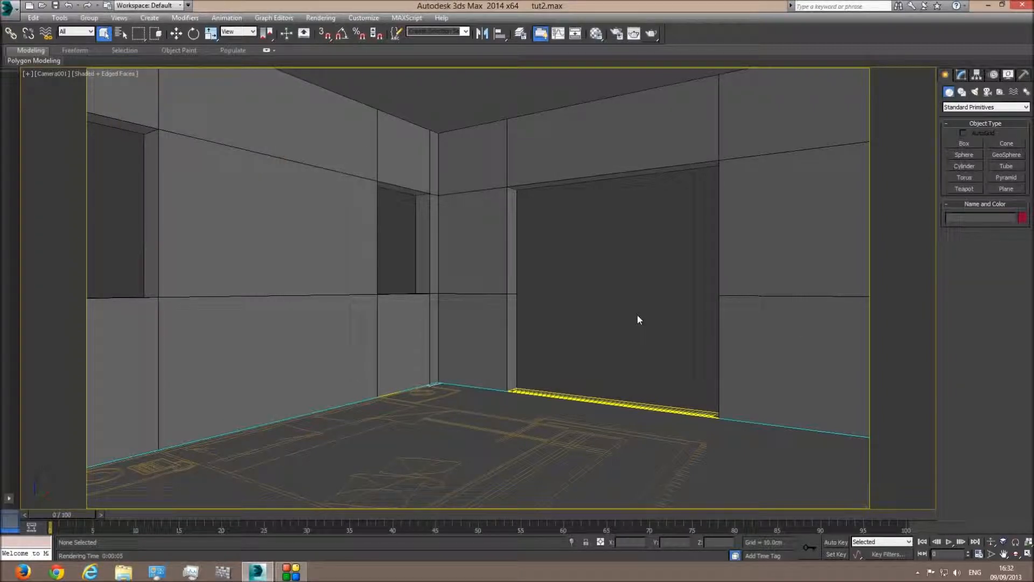
- Create a V-Ray sun in the top view, aimed from the upper-left at the house, and decline the automatic VRaySky environment map
key(p)
click(1015, 554)
drag(557, 321, 573, 334)
scroll(567, 341, down, 5)
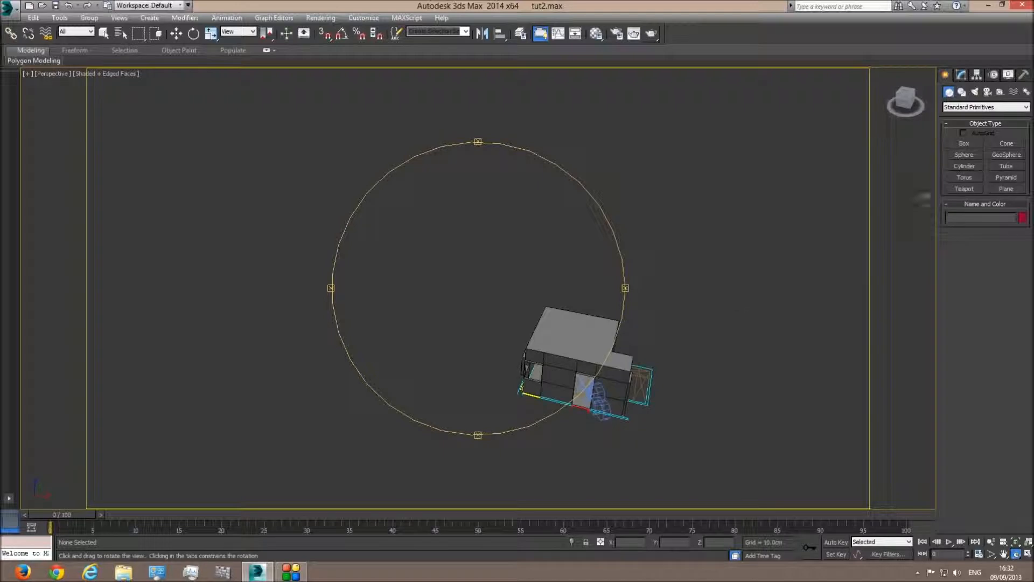
click(975, 92)
click(978, 108)
click(985, 118)
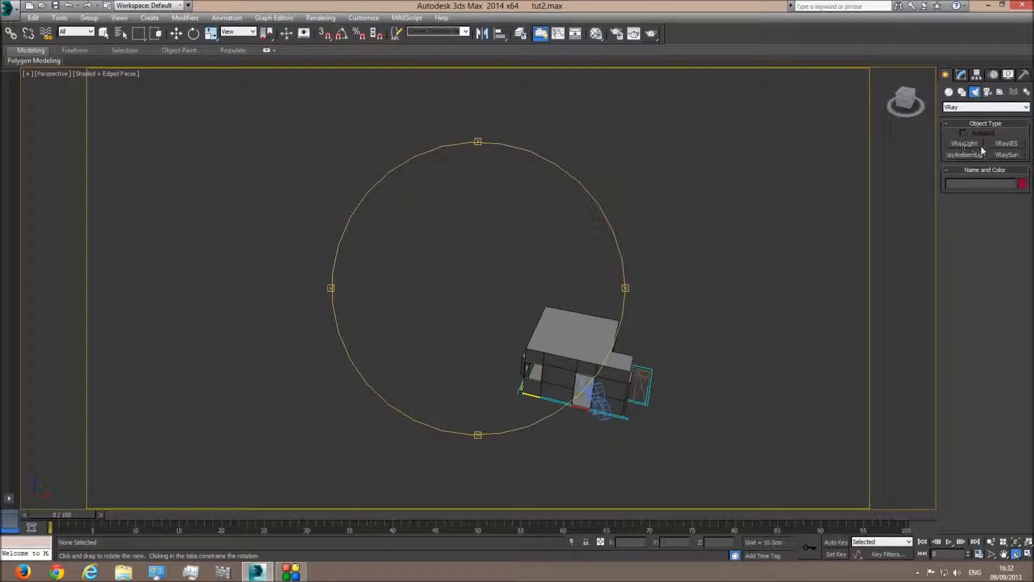
click(1007, 159)
key(t)
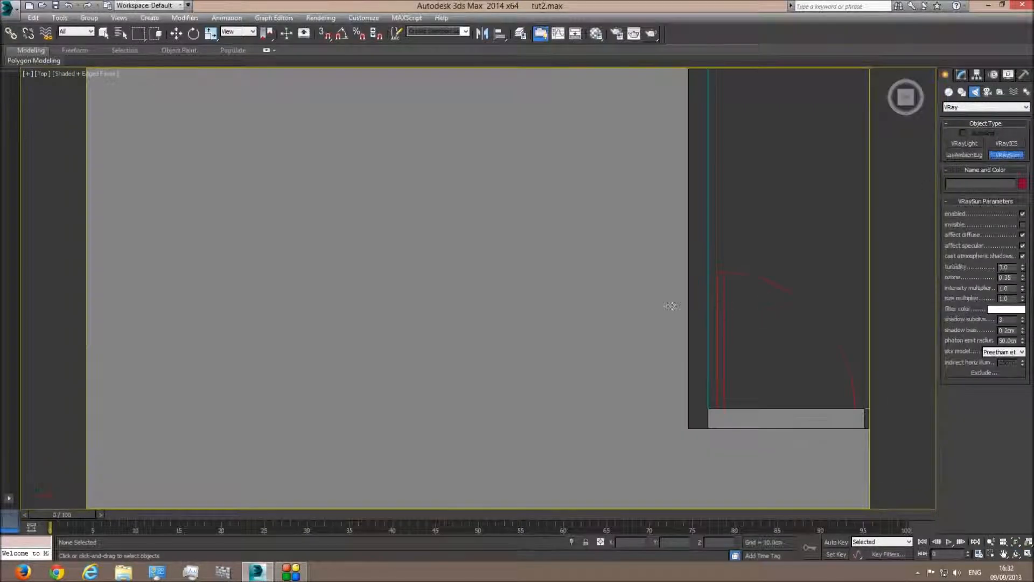
key(F3)
scroll(520, 306, down, 10)
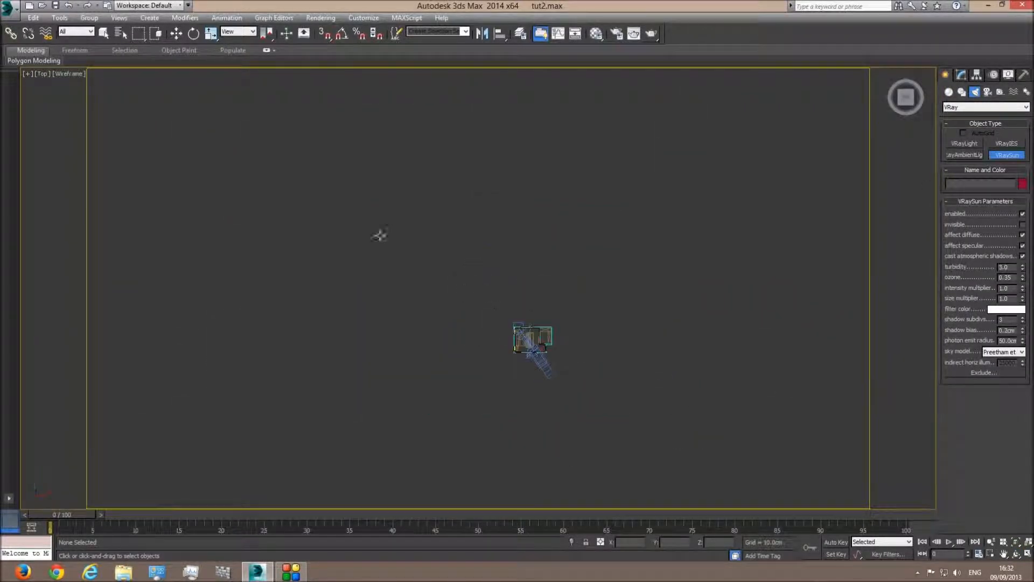
drag(365, 190, 526, 339)
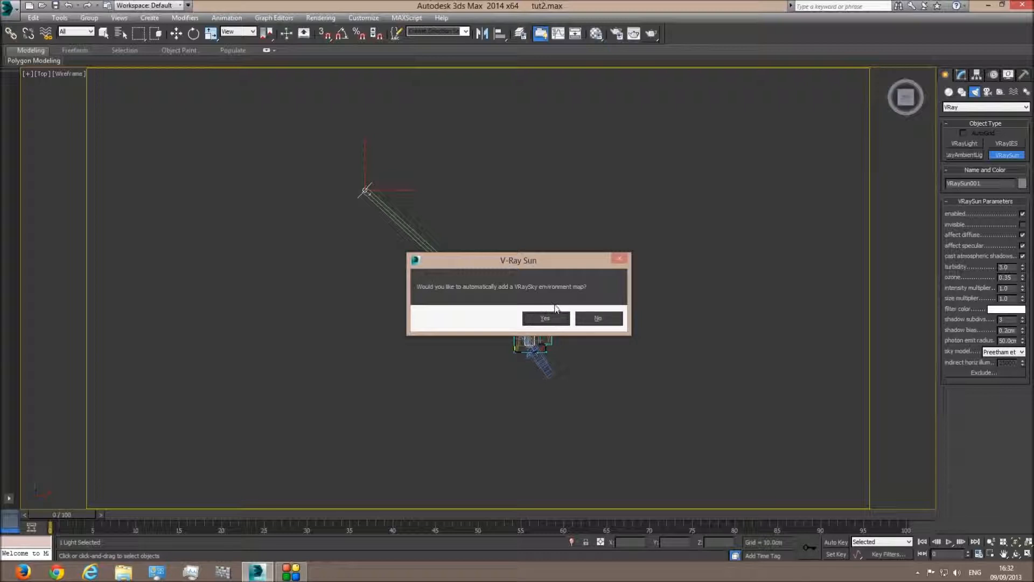
click(598, 319)
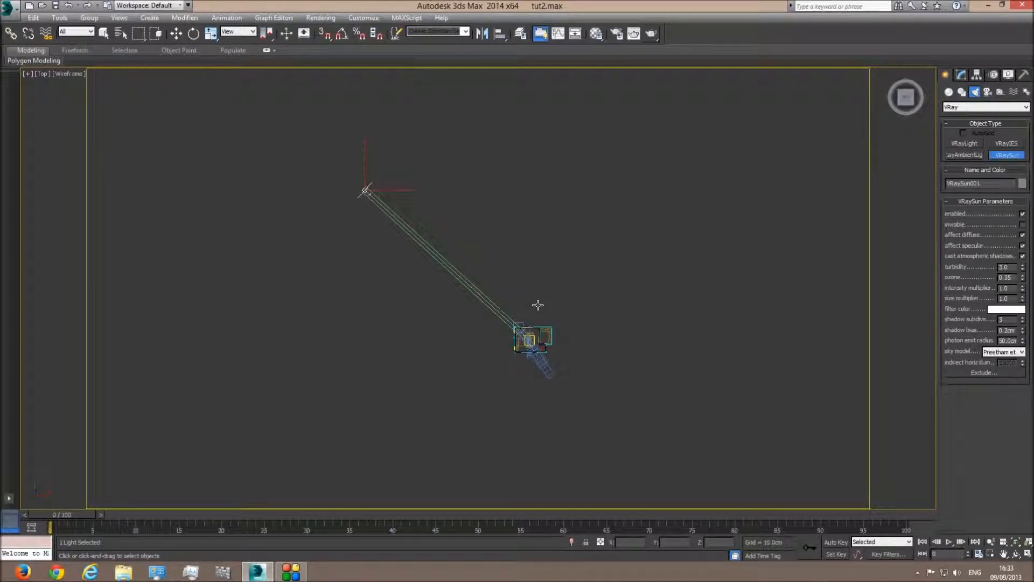
- Raise the V-Ray sun to a height of about 4334 cm in the front view and shift it slightly closer to the house in the top view
key(f)
key(z)
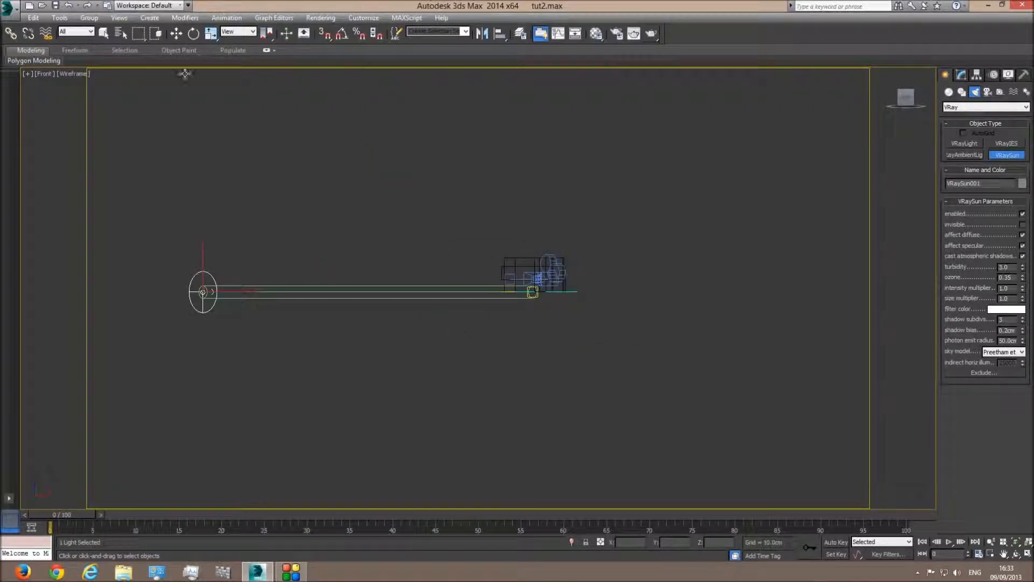
click(176, 33)
scroll(259, 291, down, 4)
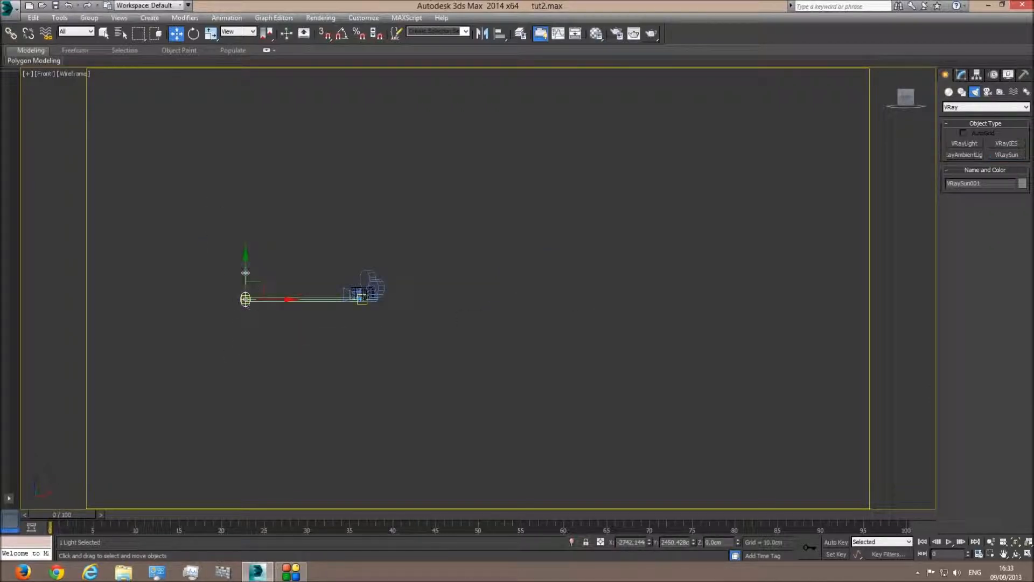
drag(246, 268, 255, 88)
key(t)
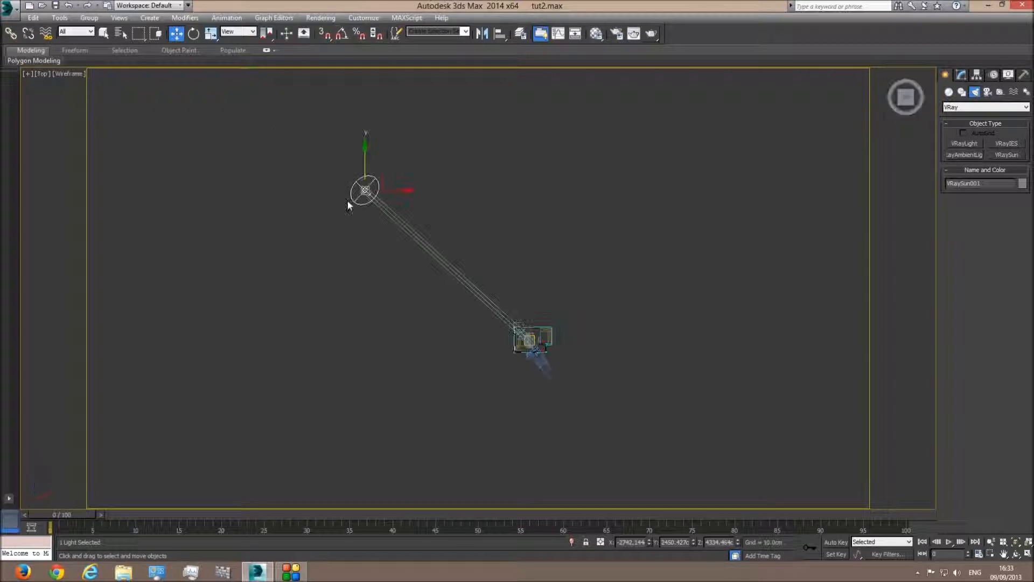
drag(374, 181, 396, 190)
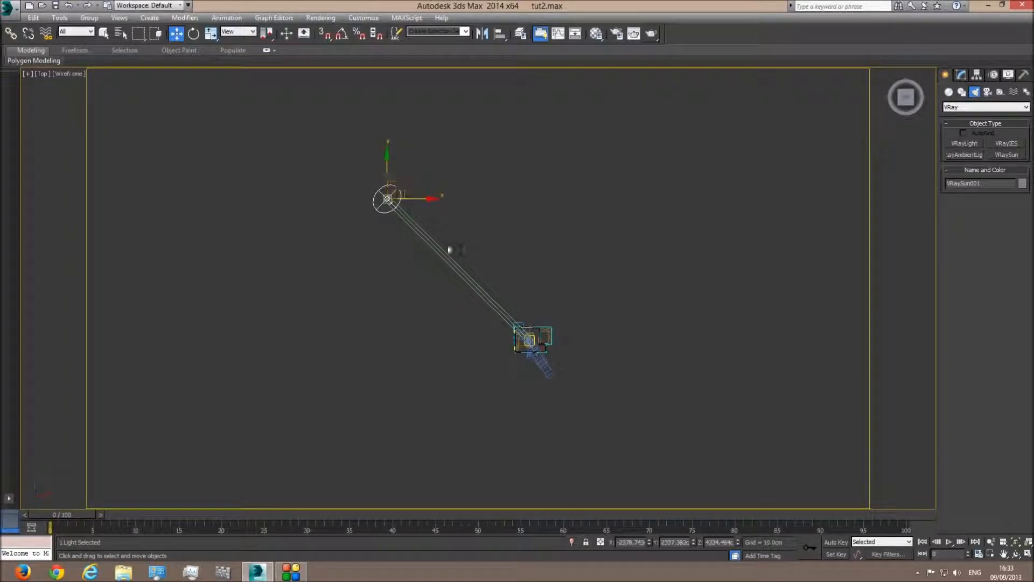
- Return to the shaded camera view, test-render the sunlit room, and close the rendered frame
key(c)
key(F3)
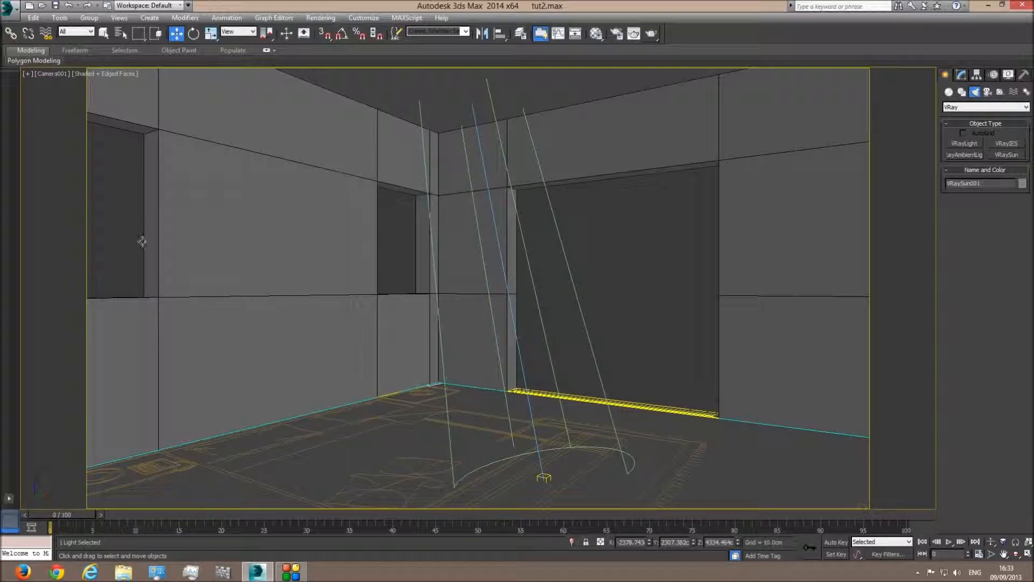
click(105, 36)
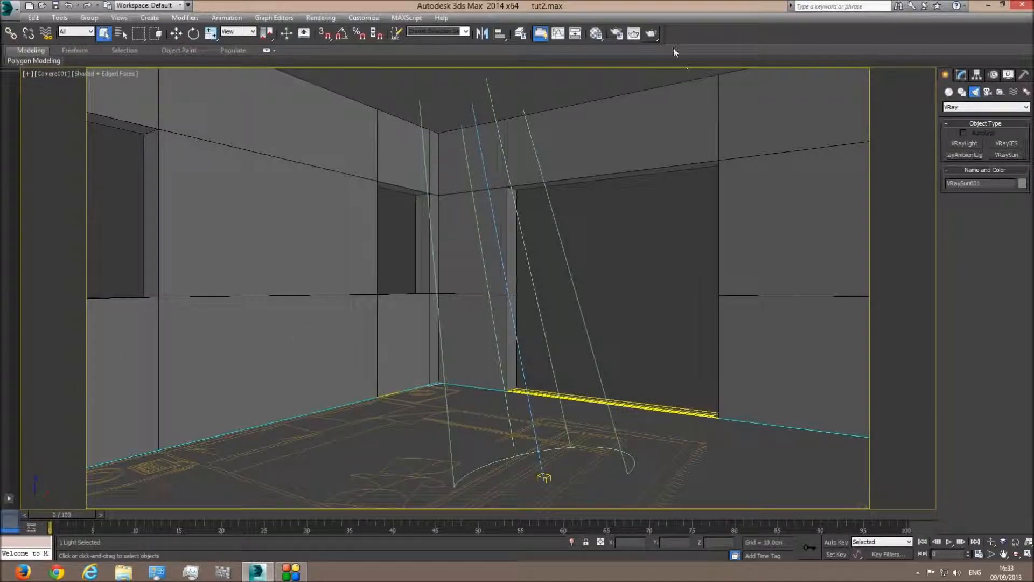
click(654, 38)
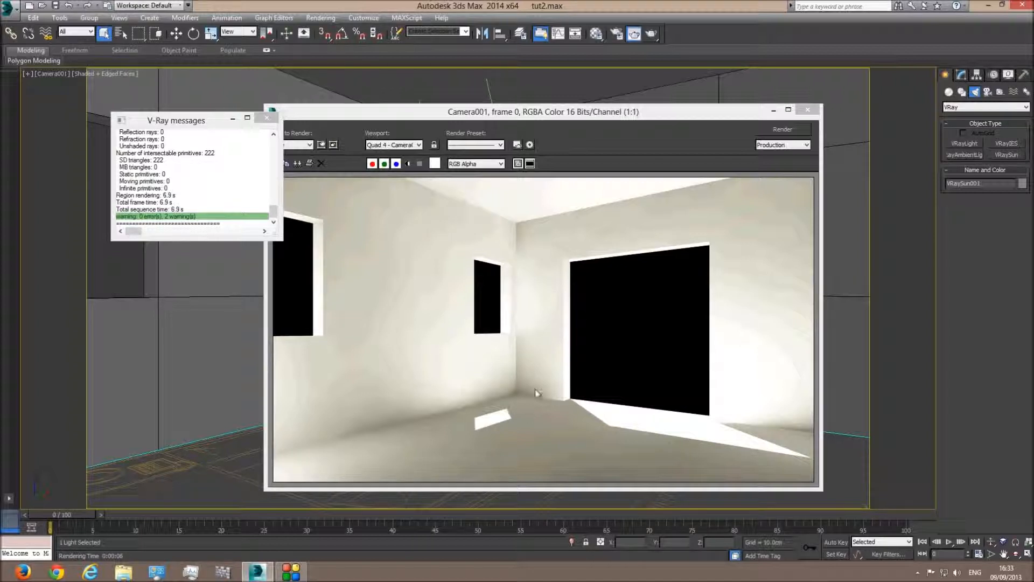
click(807, 110)
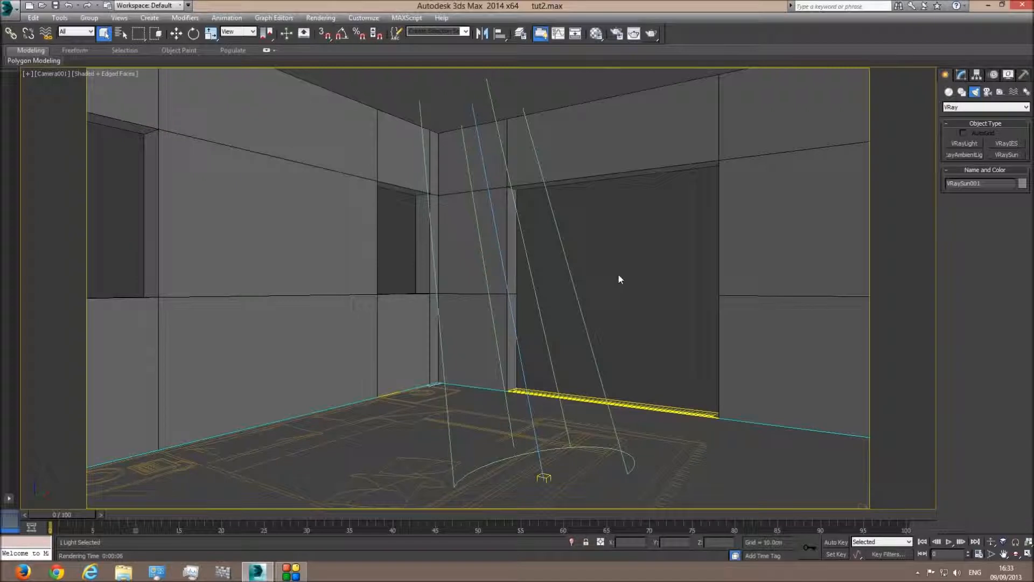
- Show the whole scene with the sun in perspective and display the V-Ray sun's editable parameters
key(p)
scroll(567, 241, down, 7)
middle_drag(568, 243, 586, 411)
scroll(586, 410, down, 3)
middle_drag(488, 178, 510, 339)
scroll(510, 339, down, 6)
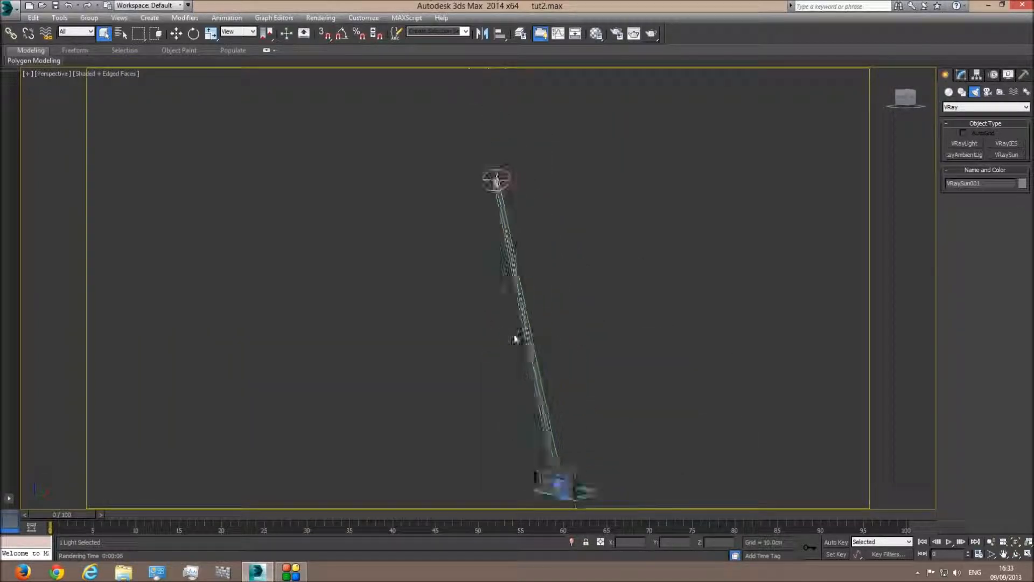
click(962, 75)
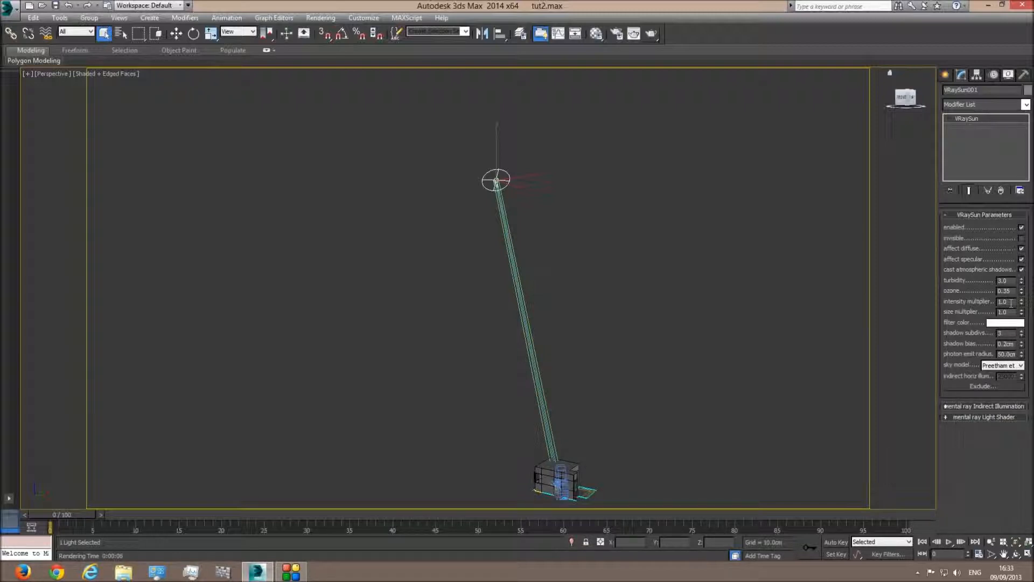
- Select the camera beside the house in the perspective view to inspect its parameters
alt+middle_drag(617, 386, 592, 311)
scroll(592, 312, up, 4)
middle_drag(508, 456, 452, 272)
click(373, 337)
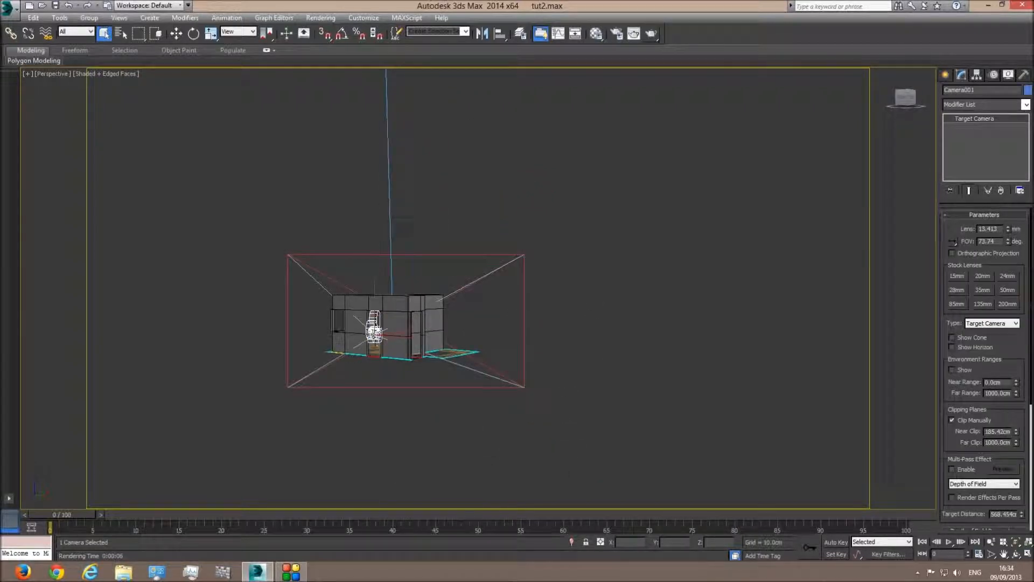
- Reselect the V-Ray sun, lower its intensity multiplier, and clear the selection
middle_drag(505, 176, 534, 258)
scroll(561, 256, down, 4)
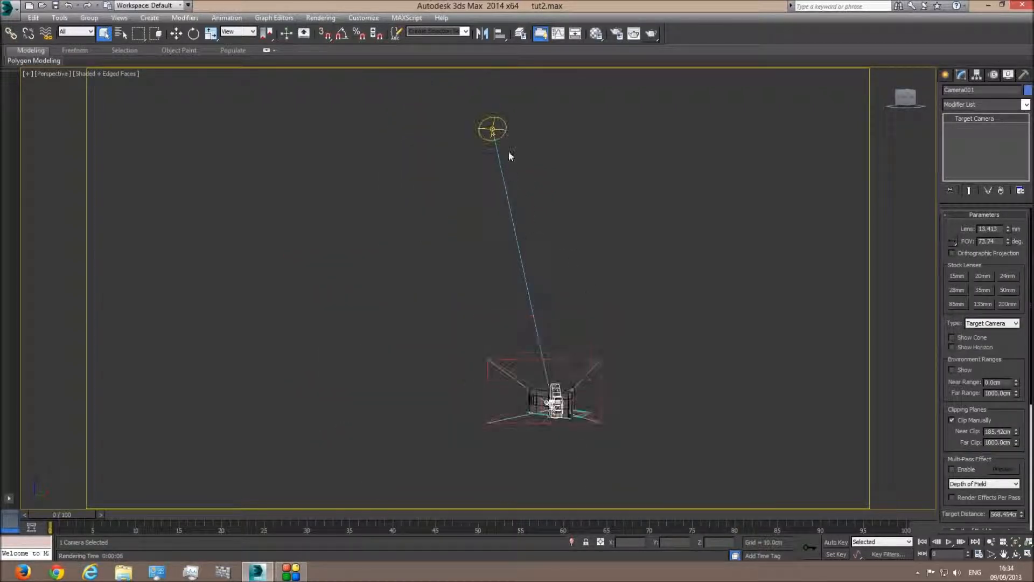
click(491, 130)
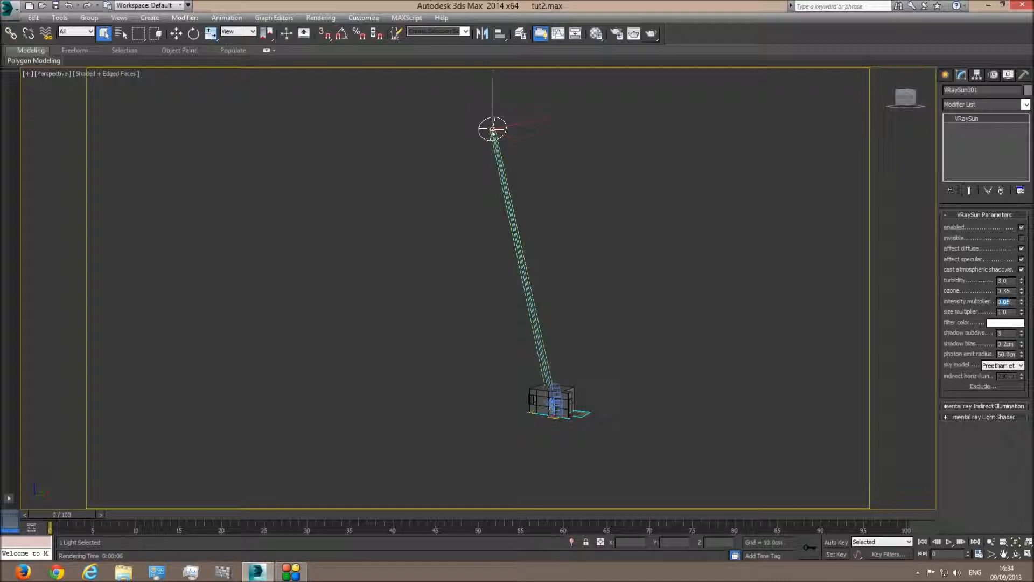
click(677, 276)
- Test-render the camera view with the weaker sun and close the rendered frame and V-Ray messages
key(c)
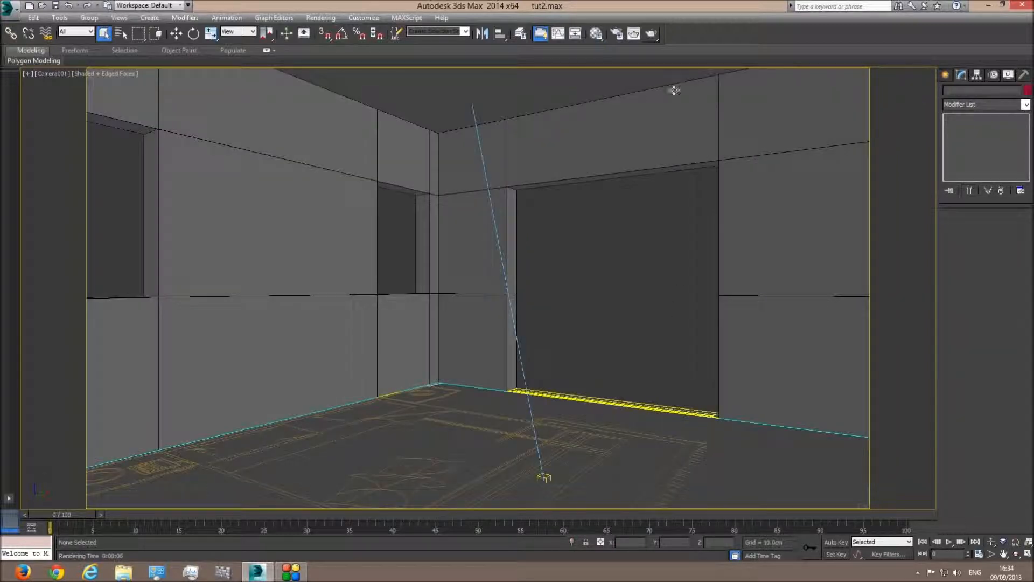
click(651, 33)
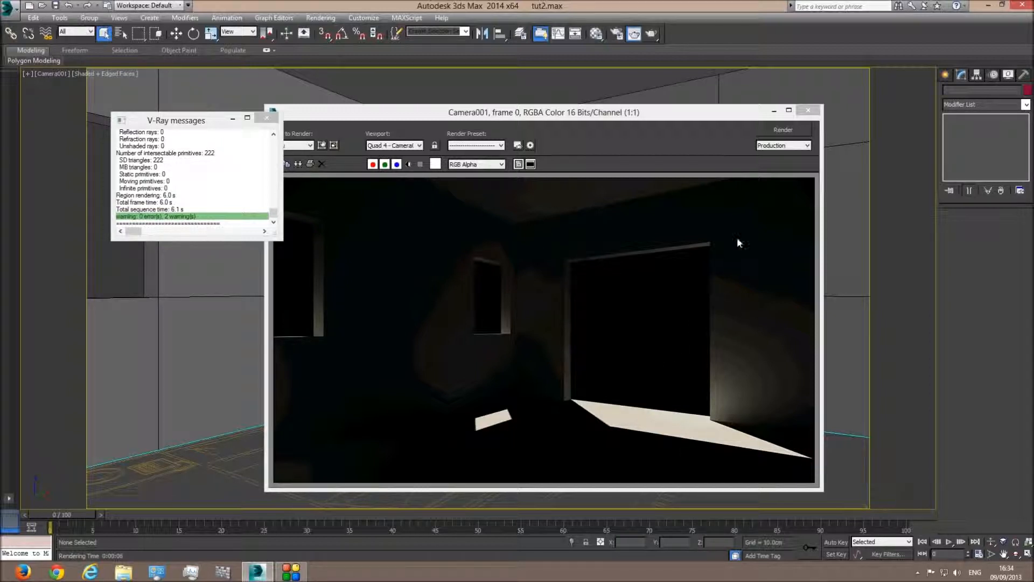
click(808, 112)
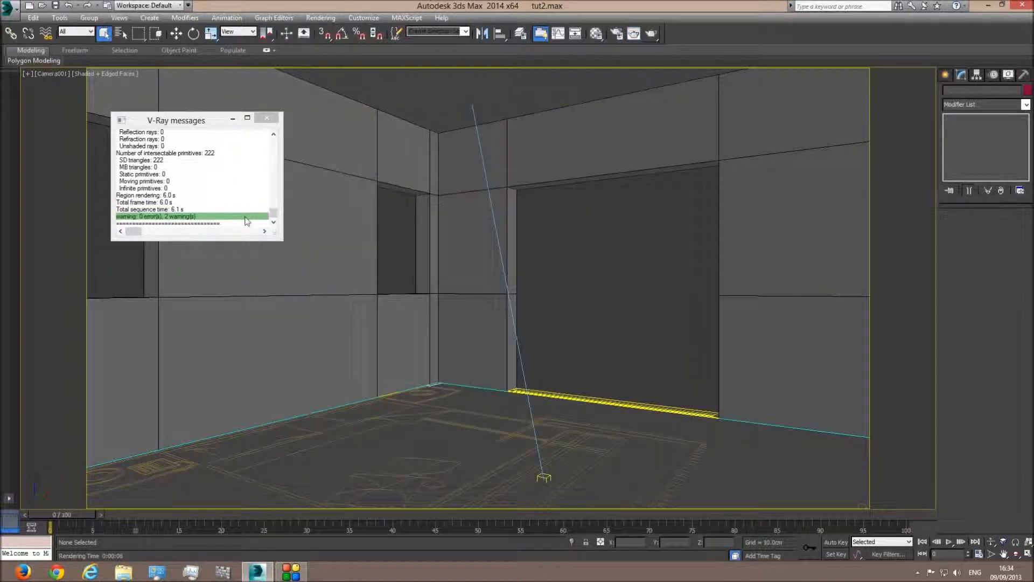
click(266, 120)
- Select the V-Ray sun in the perspective view and set its intensity multiplier to 0.07
key(p)
middle_drag(491, 299, 572, 422)
scroll(533, 280, down, 5)
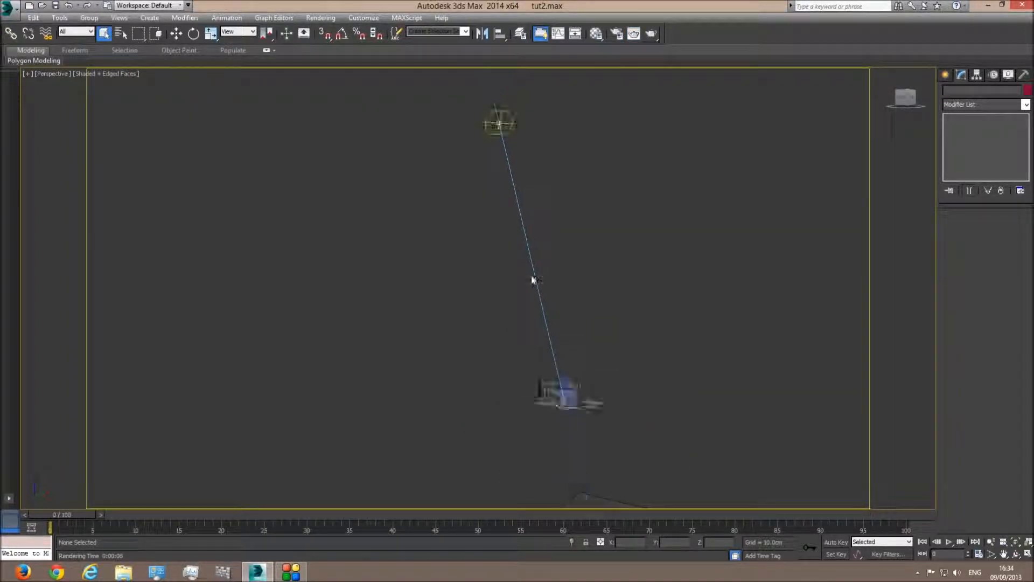
click(502, 116)
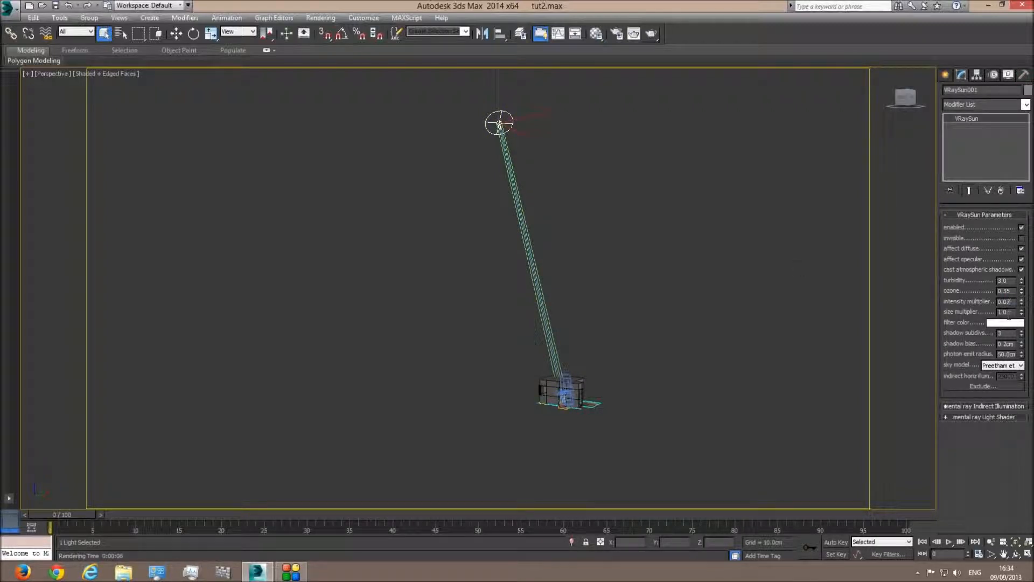
click(670, 316)
- Create a VRayLight of type Dome in the top view, placed in the empty area beside the house
key(t)
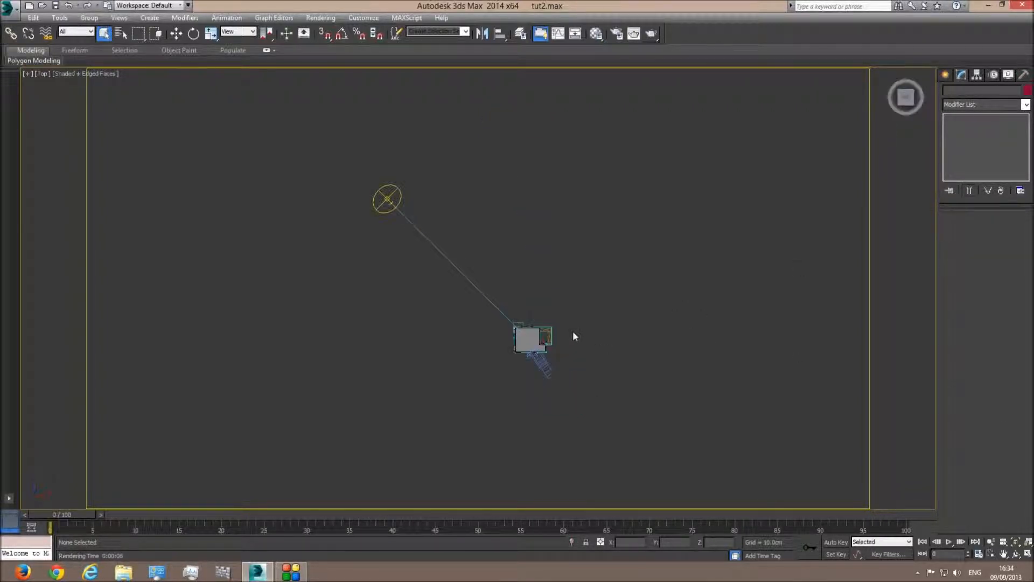
click(946, 75)
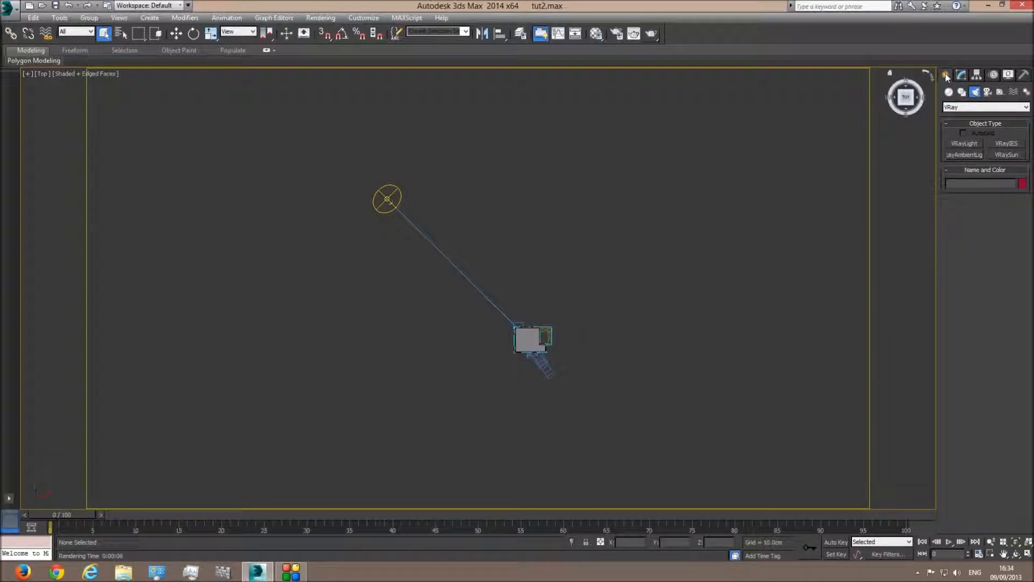
click(958, 144)
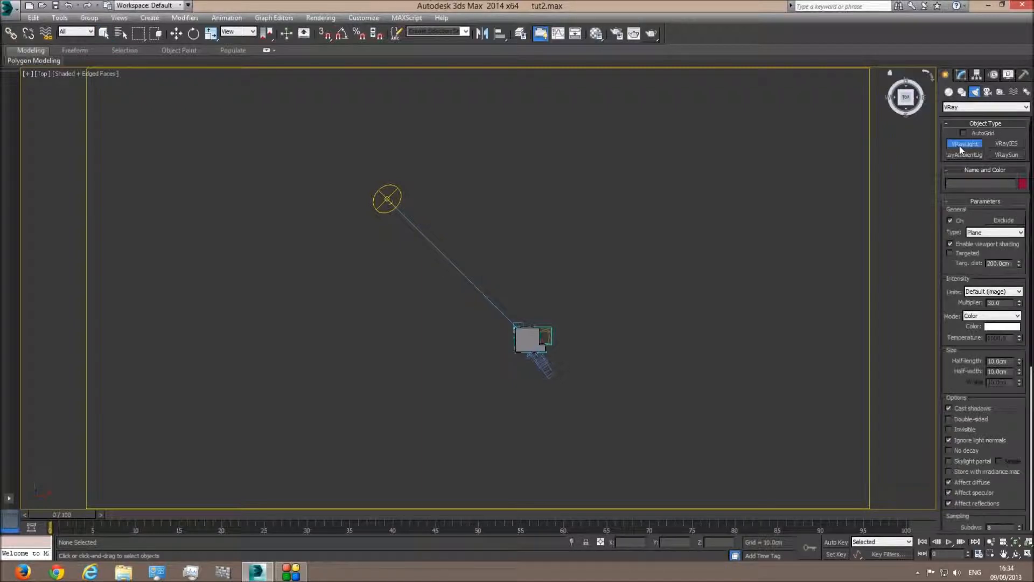
click(978, 232)
click(981, 249)
click(643, 292)
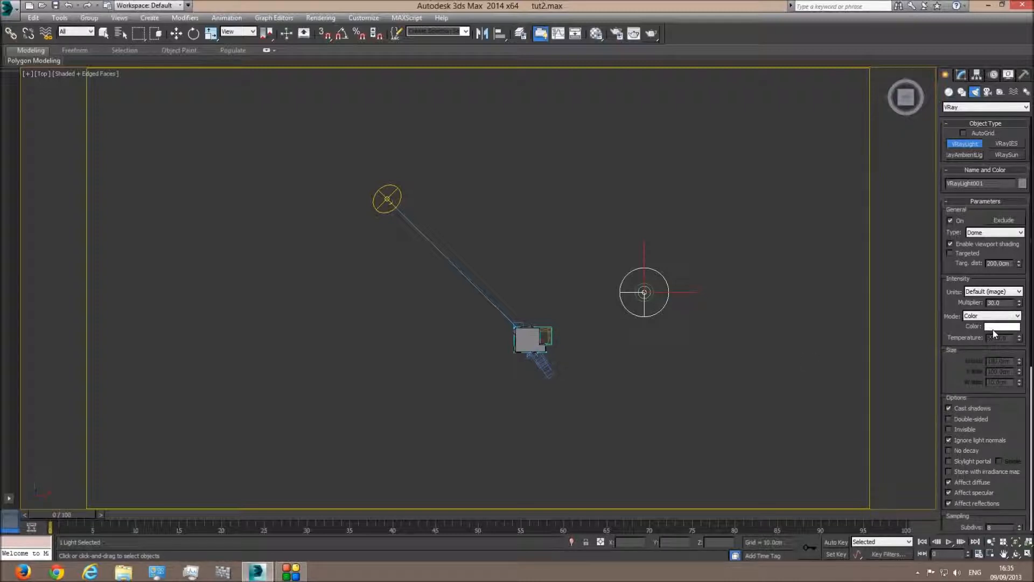
- Return to the camera view, set the dome light's multiplier to 5, and review its light color
scroll(969, 361, down, 3)
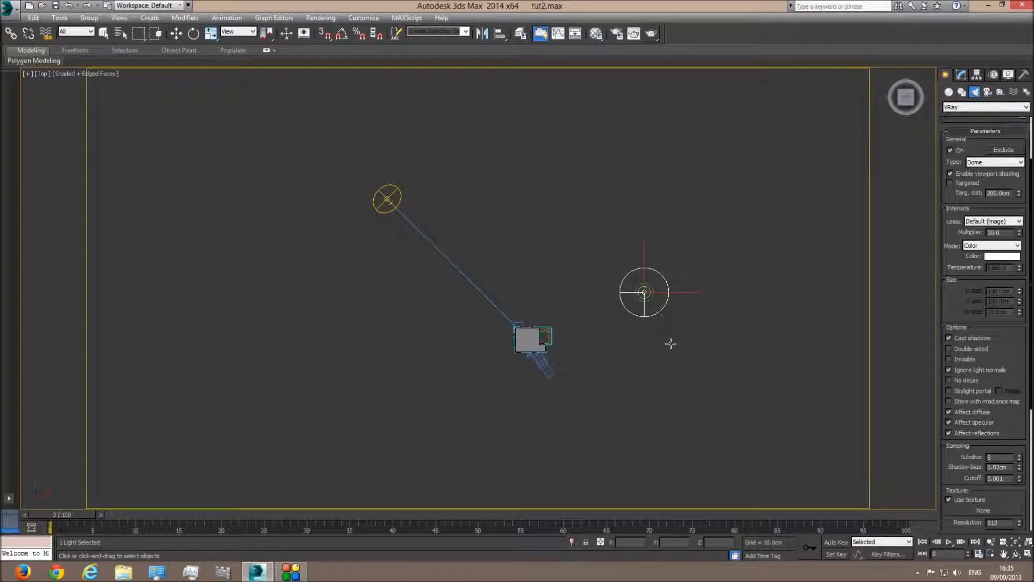
key(c)
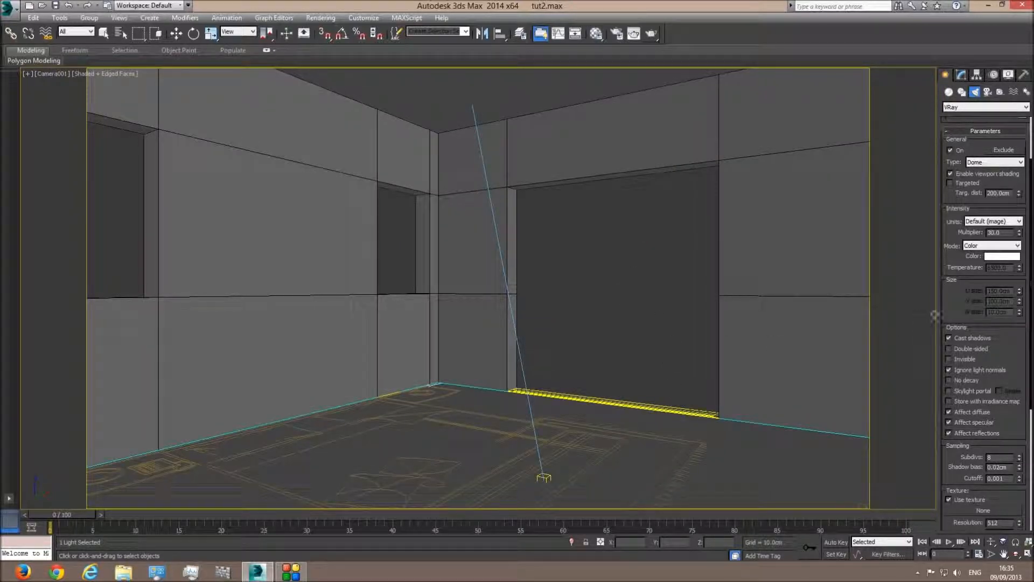
drag(949, 301, 952, 338)
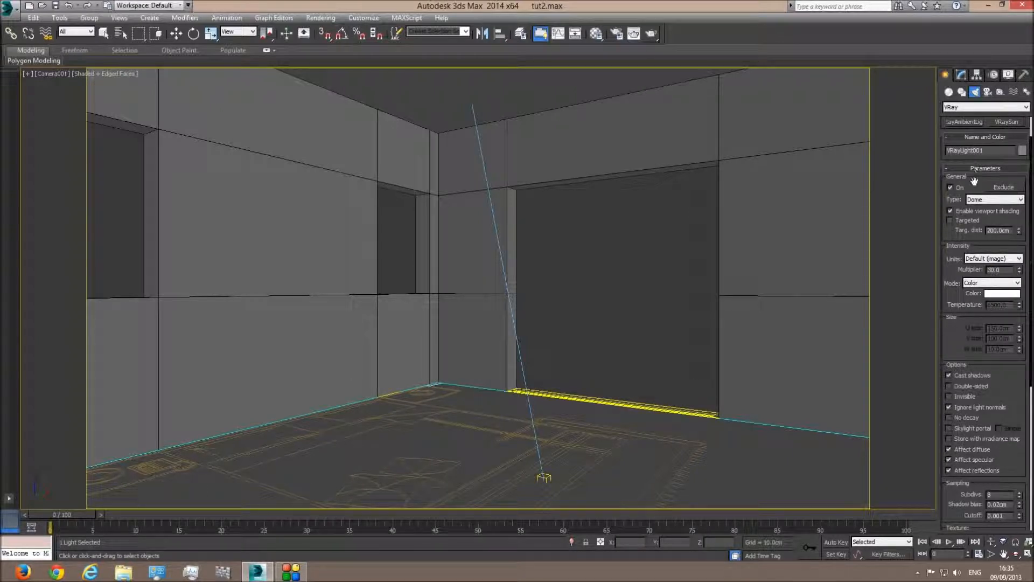
double_click(993, 269)
double_click(1002, 270)
text(3)
click(1002, 294)
click(426, 158)
scroll(953, 302, down, 1)
scroll(953, 302, down, 5)
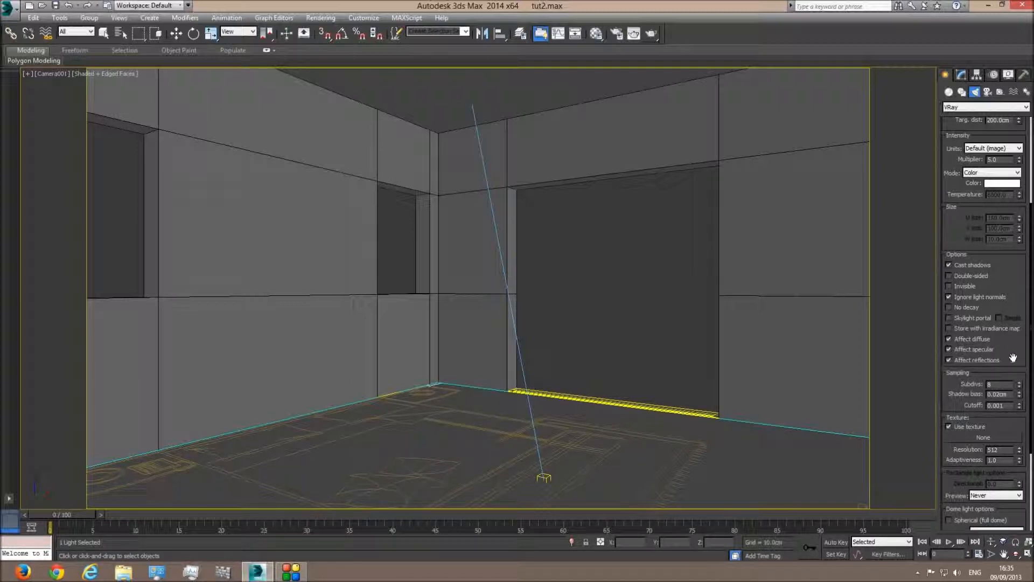
- Assign a VRayHDRI map as the dome light's texture
click(983, 435)
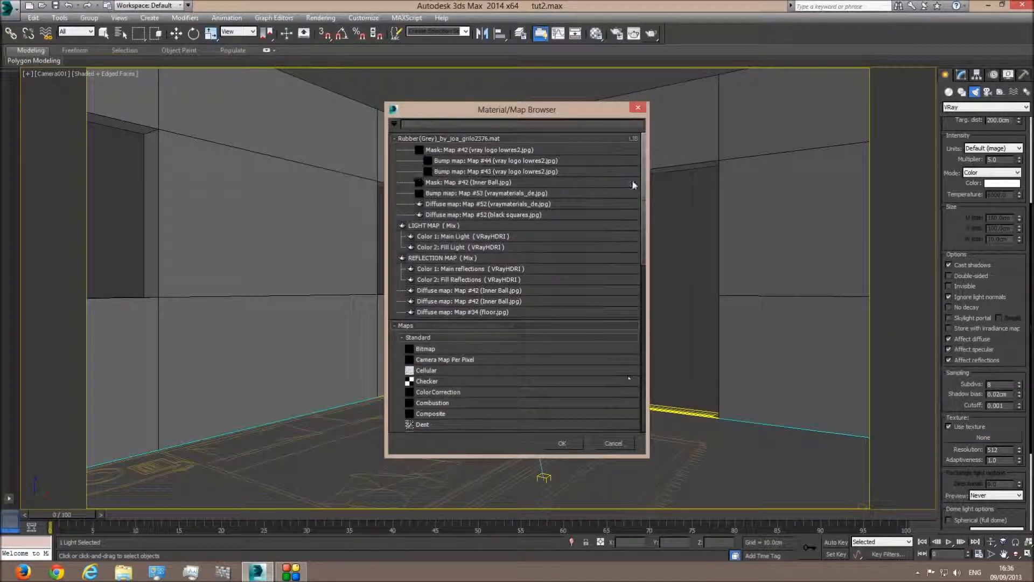
drag(642, 185, 642, 377)
click(417, 394)
scroll(427, 405, down, 5)
double_click(440, 349)
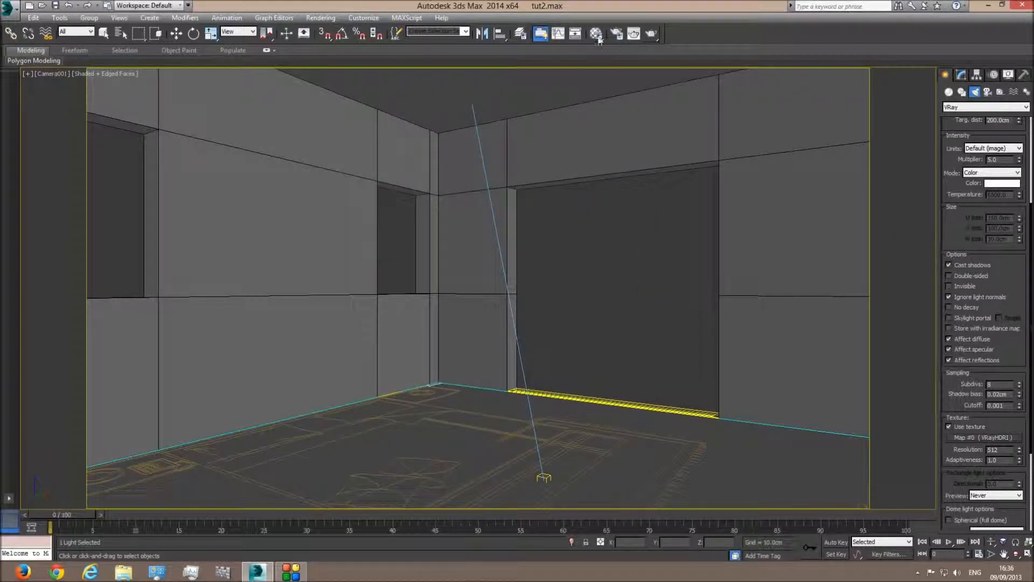
- Place the dome light's VRayHDRI map as an instance in the second sample slot of the Material Editor
click(597, 34)
click(984, 432)
drag(983, 432, 703, 159)
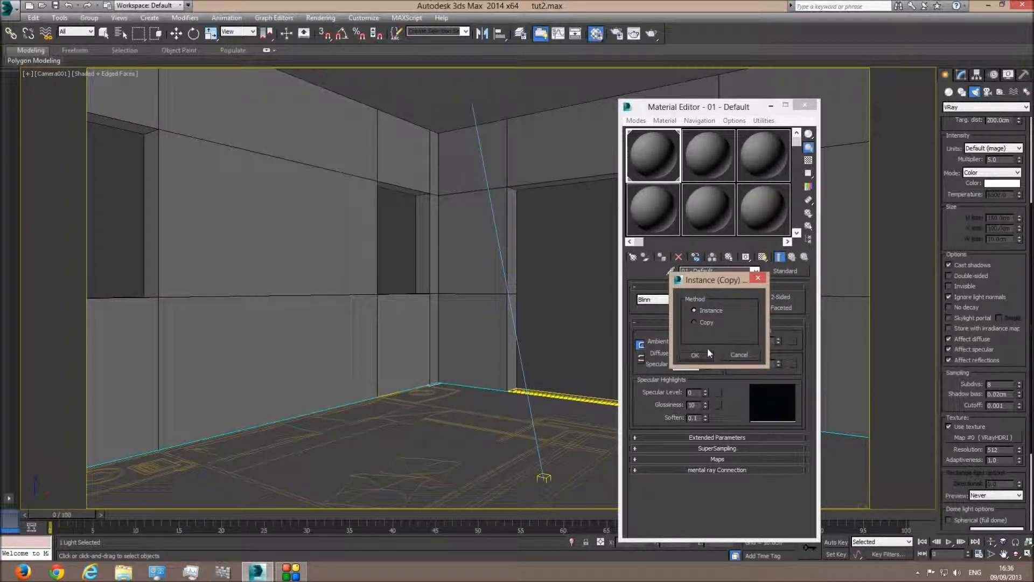
click(695, 355)
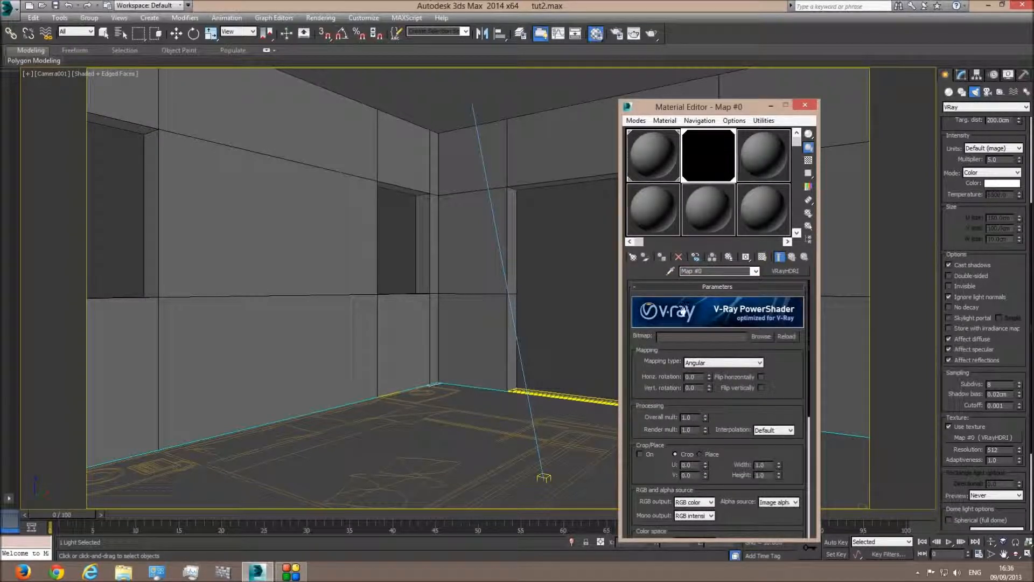
- Load DH223LX-Small.hdr as the HDRI map's bitmap and open an enlarged preview of the map
click(766, 337)
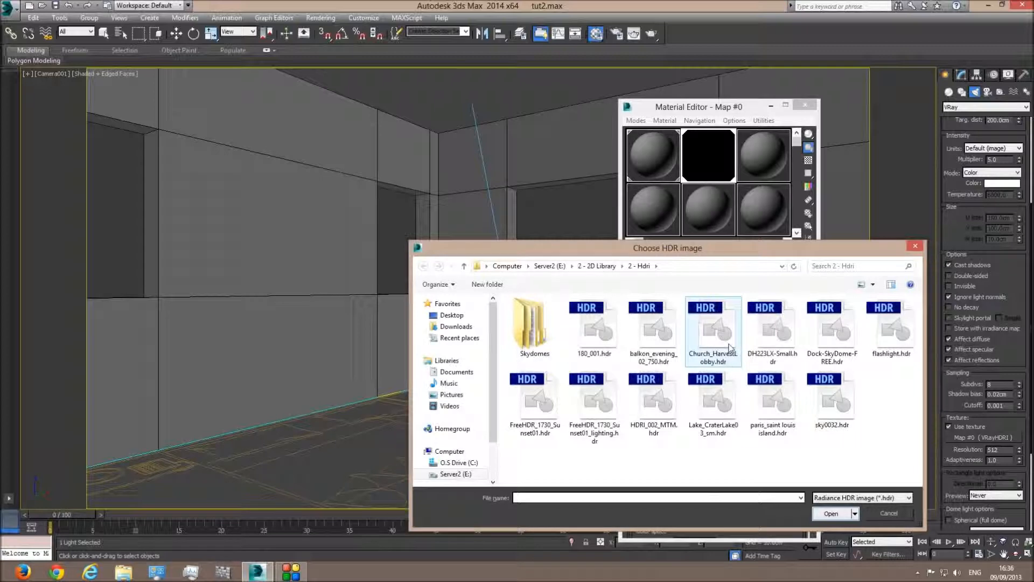
double_click(776, 343)
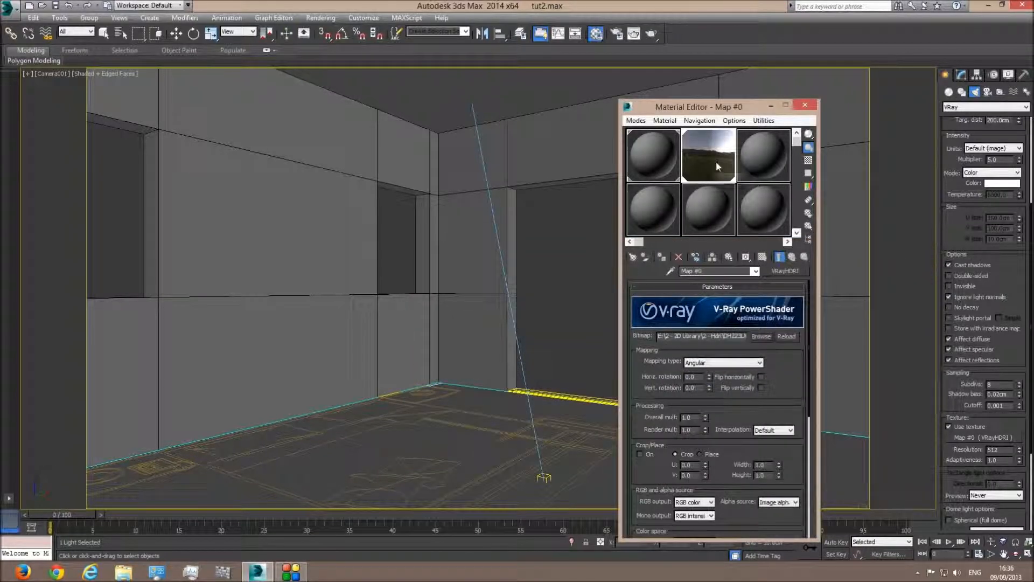
double_click(716, 160)
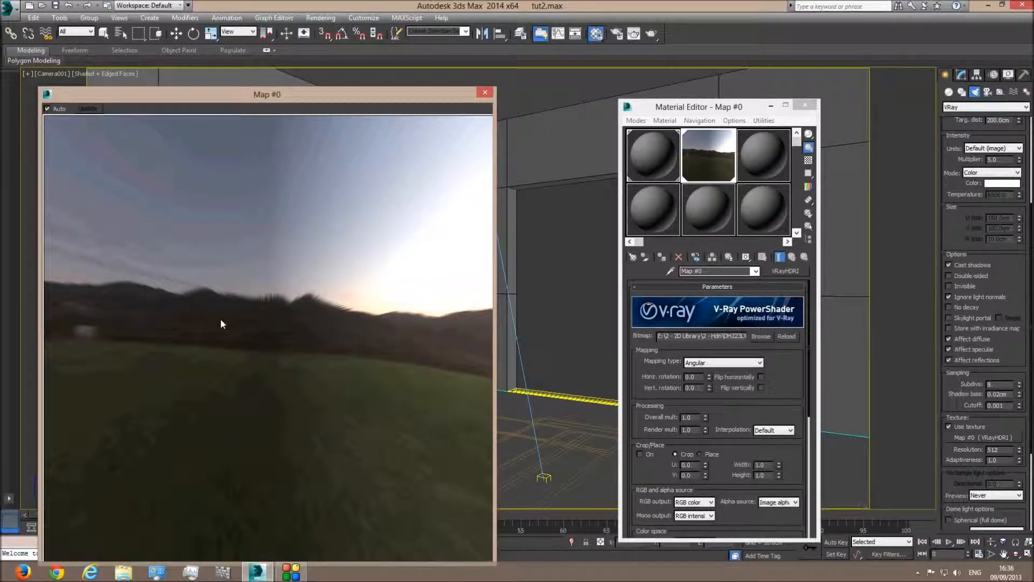
- Set the HDRI map's mapping type to Mirrored ball and its horizontal rotation to 180
click(714, 362)
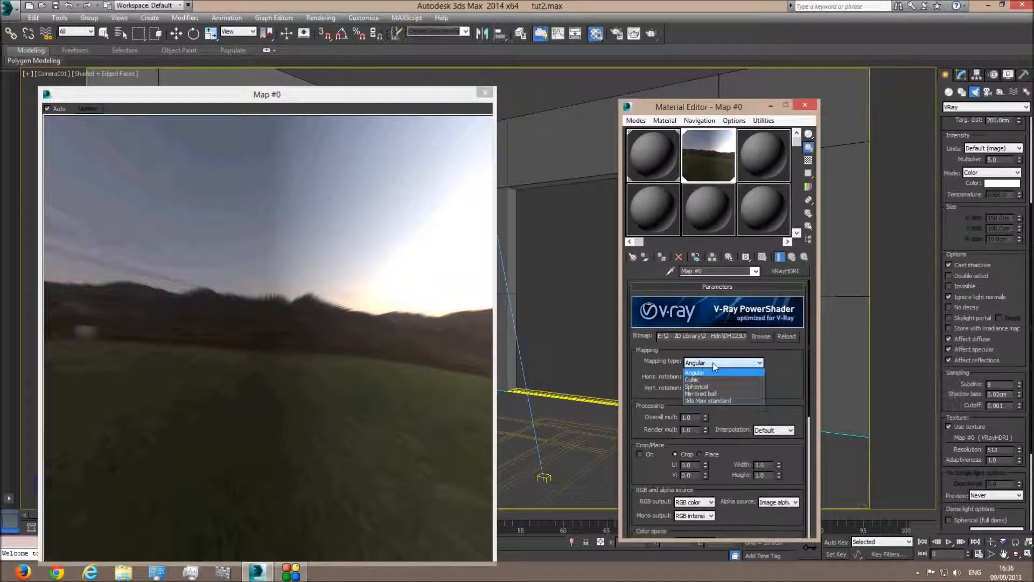
click(712, 392)
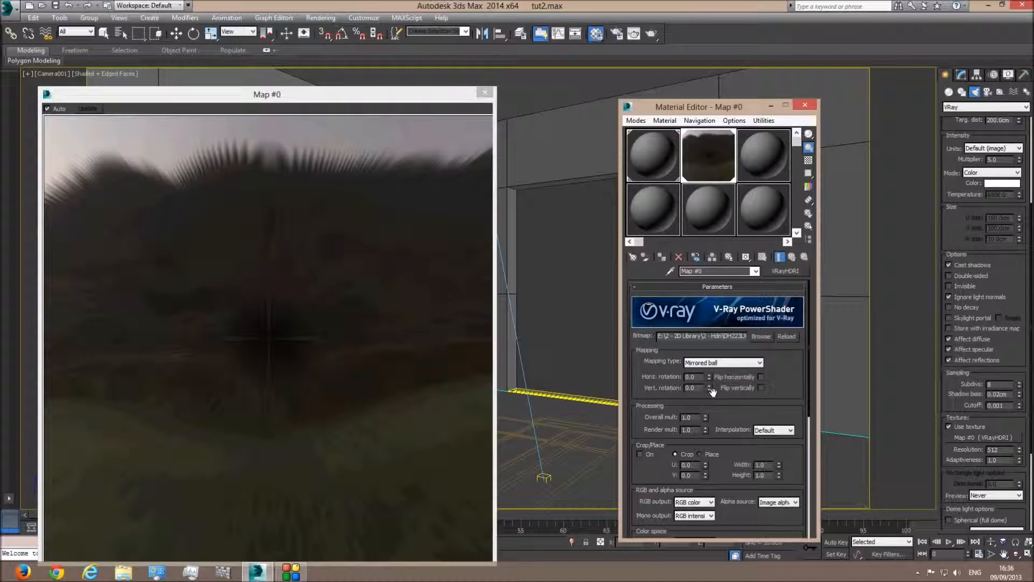
double_click(691, 377)
text(180)
key(Return)
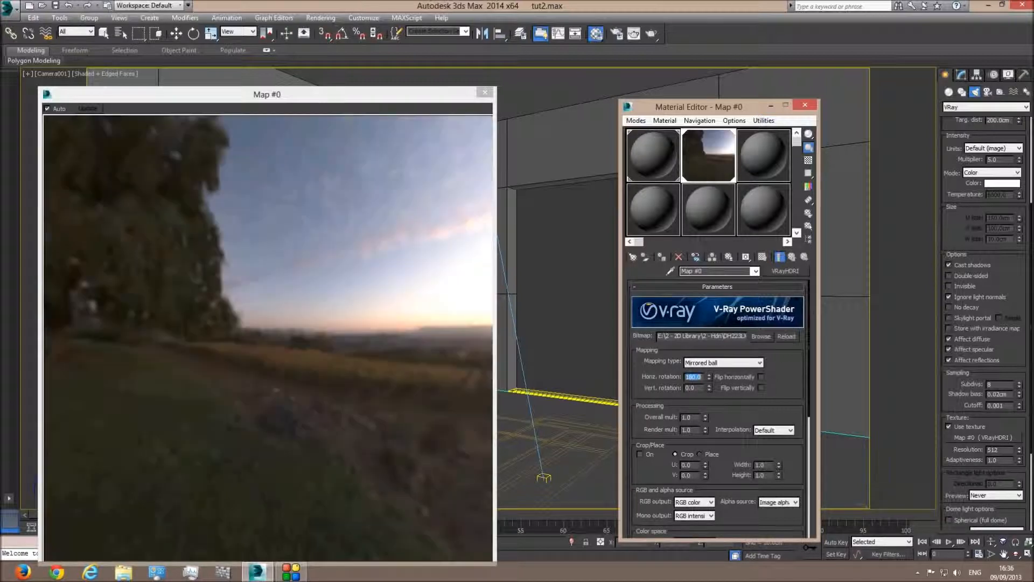
- Try other horizontal rotations for the HDRI map, ending with 360
mouse_move(709, 377)
mouse_down()
mouse_move(710, 358)
mouse_move(710, 422)
mouse_move(707, 368)
mouse_up()
double_click(700, 377)
text(36)
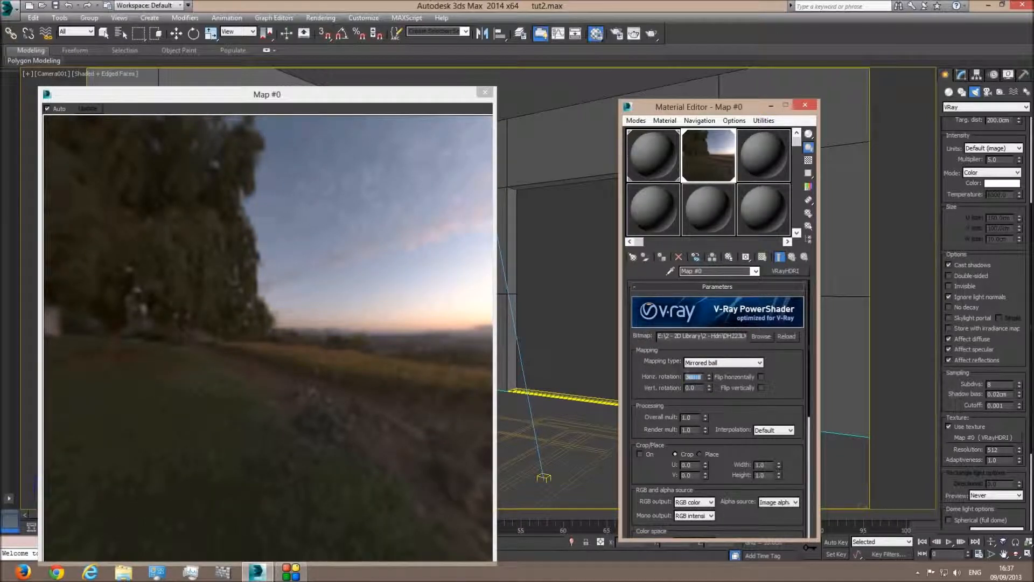
text(0)
key(Return)
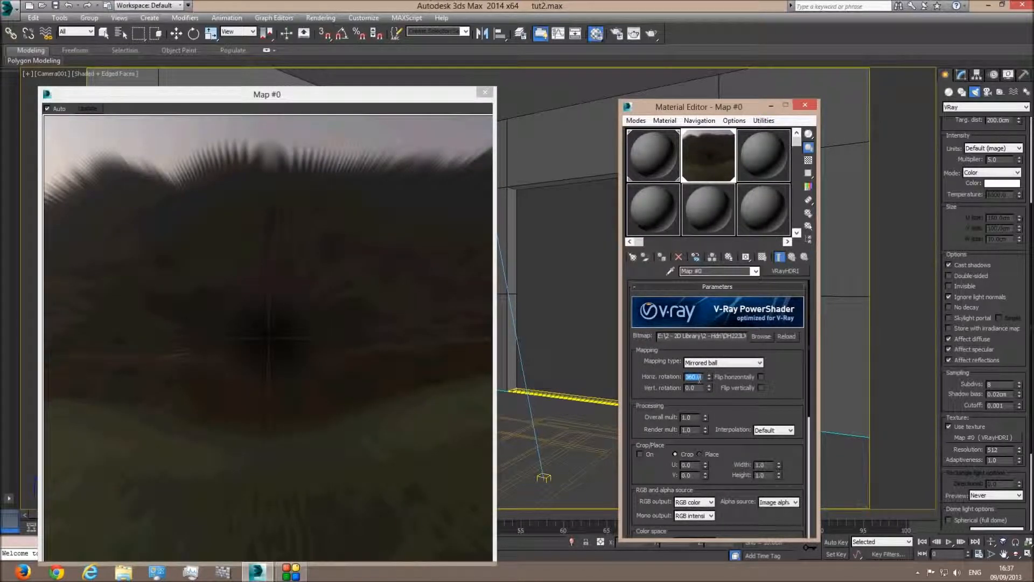
- Set the HDRI map's horizontal rotation to 260, and close the preview and the Material Editor
text(3)
text(6)
key(Return)
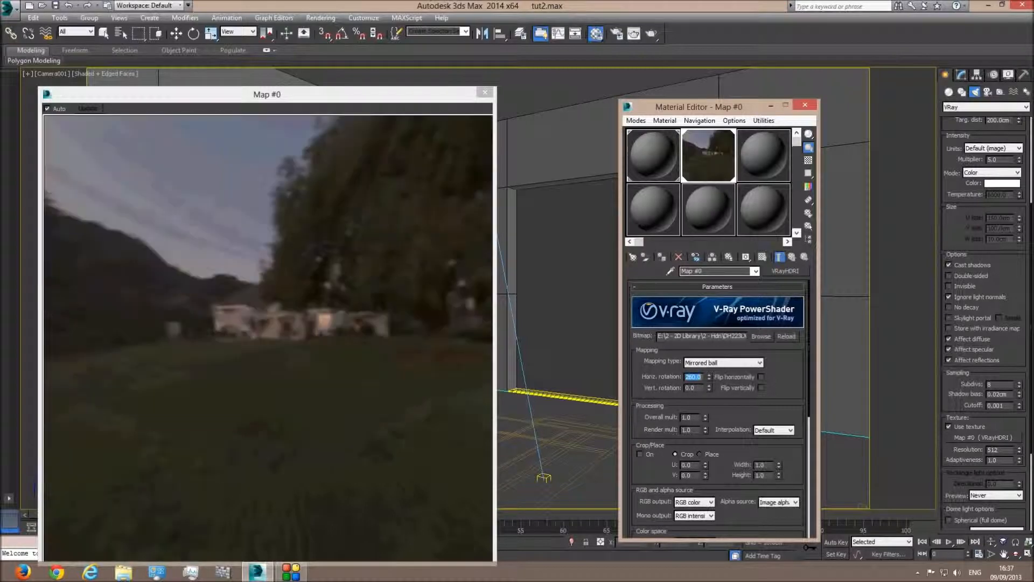
click(485, 92)
click(805, 105)
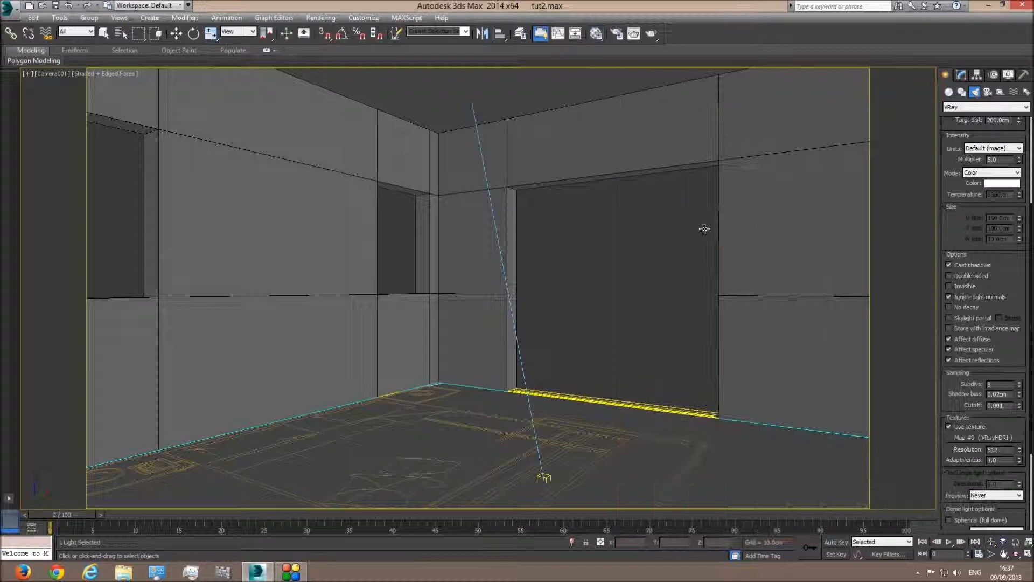
key(p)
scroll(603, 288, down, 10)
middle_drag(599, 291, 607, 373)
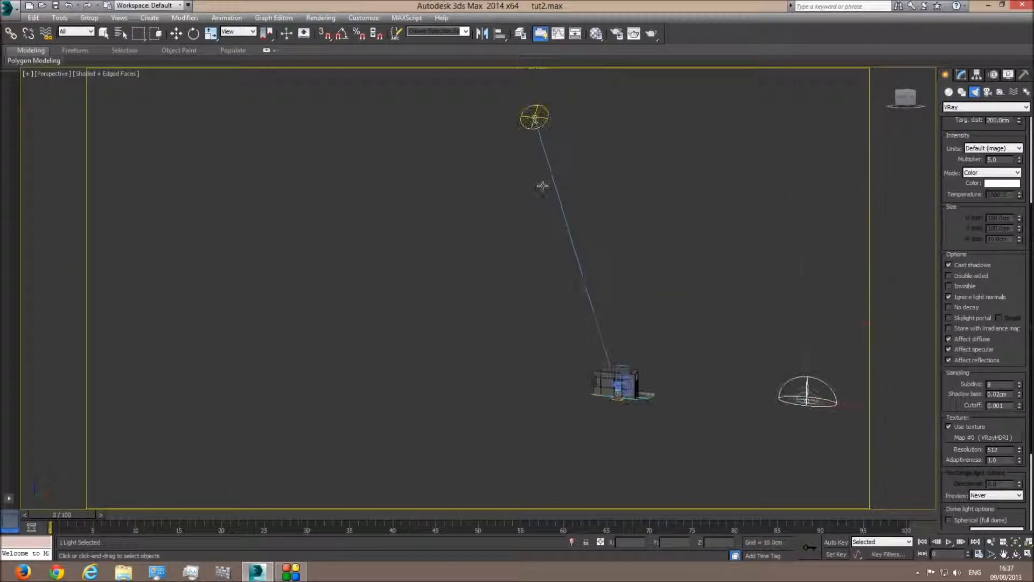
click(536, 121)
key(c)
- Leave light creation, select the V-Ray sun in the perspective view and disable it
key(p)
middle_drag(575, 250, 584, 339)
scroll(582, 335, down, 10)
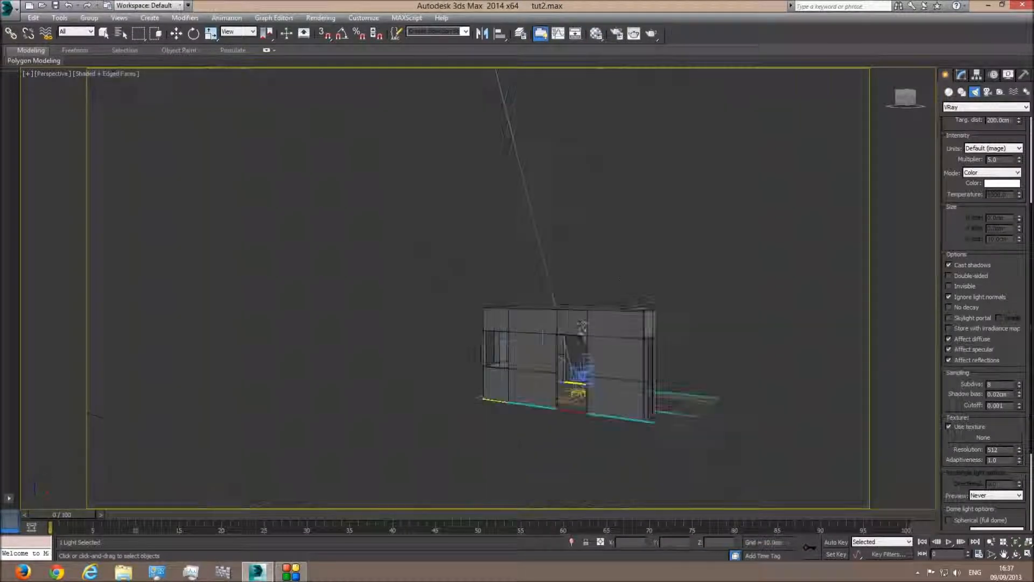
right_click(579, 250)
scroll(575, 211, down, 5)
click(543, 195)
click(961, 75)
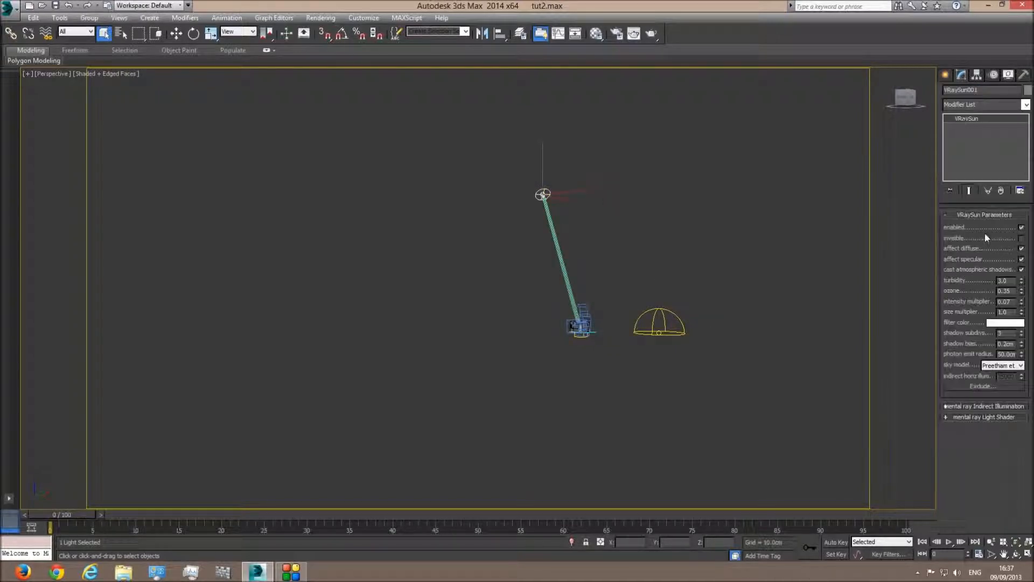
click(1021, 227)
- Test-render the camera view with only the dome light on, stop the render early, and close the render window and Material Editor
click(661, 330)
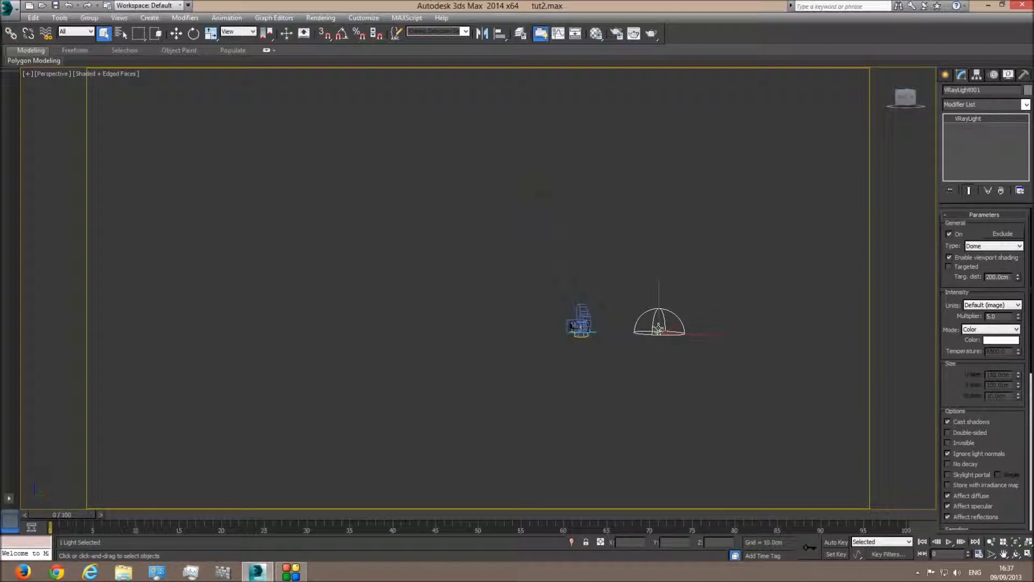
key(c)
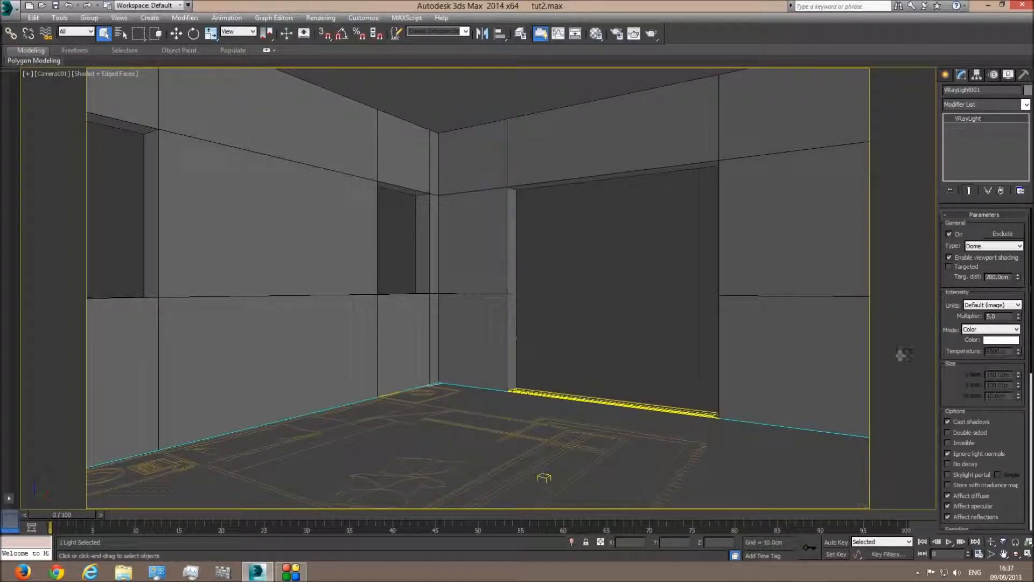
click(654, 36)
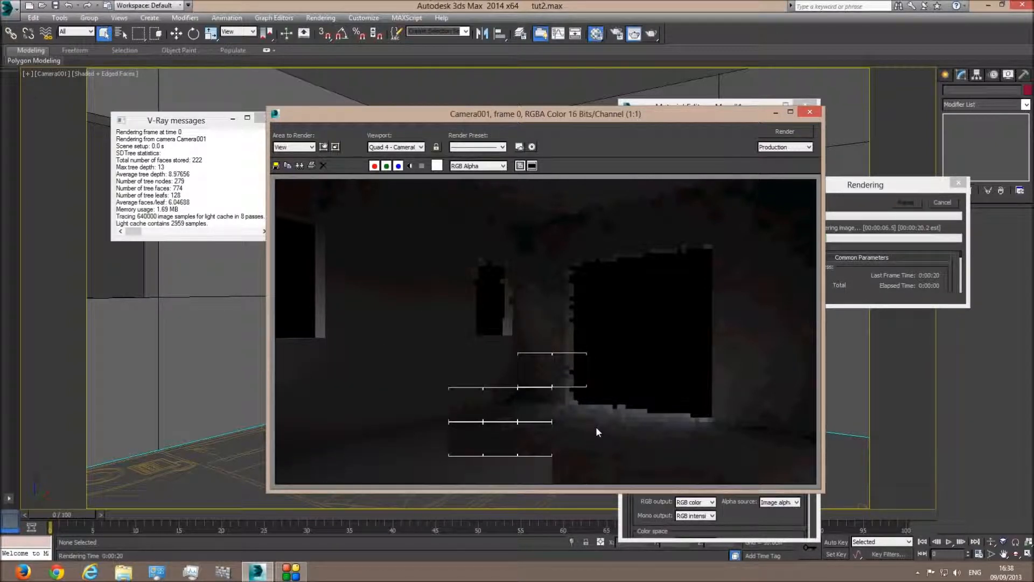
click(945, 201)
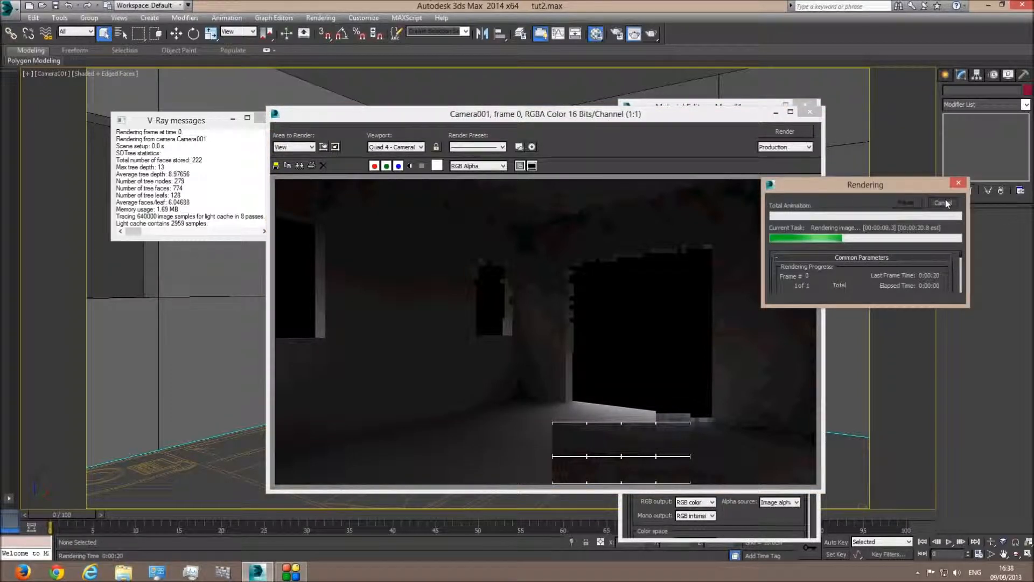
click(810, 112)
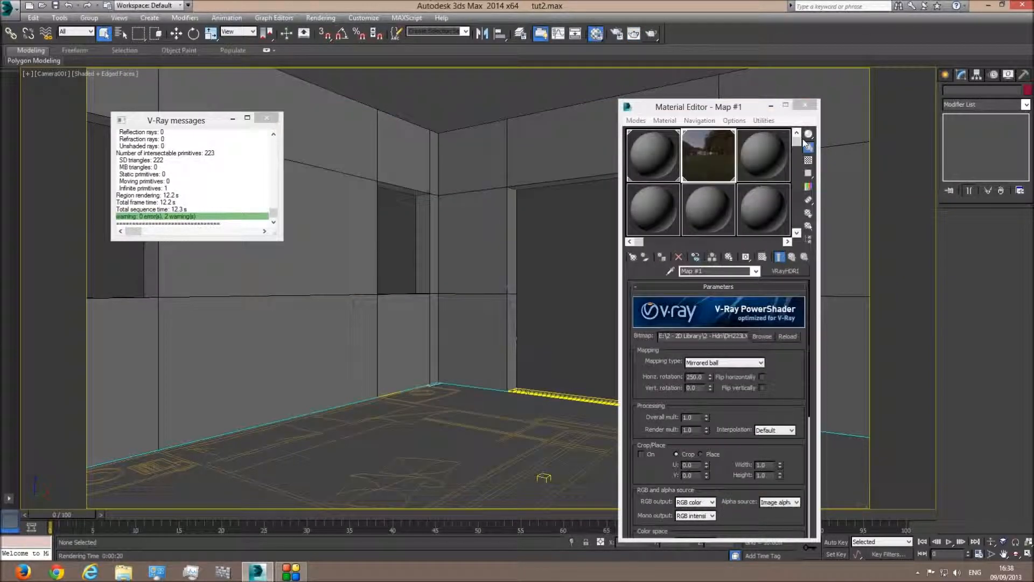
click(805, 104)
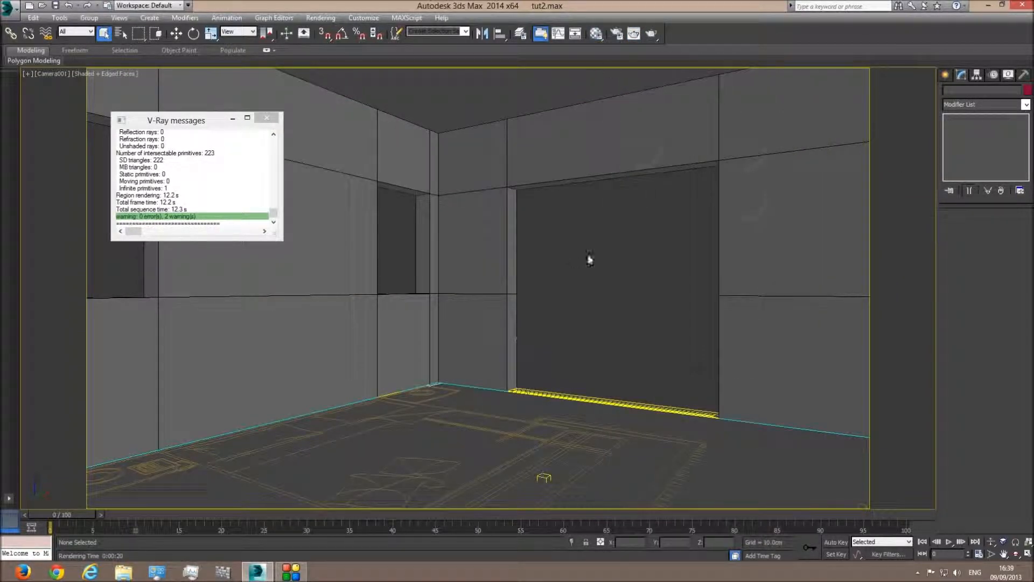
- Select the dome light, set its HDRI map's inverse gamma to 2.2, and check the enlarged map preview
key(p)
scroll(592, 258, down, 10)
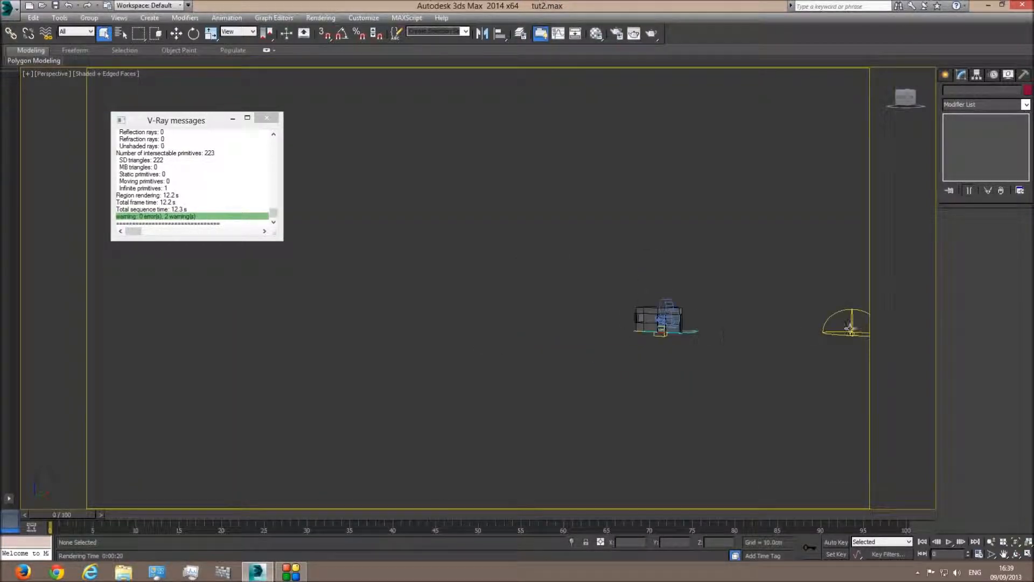
click(848, 326)
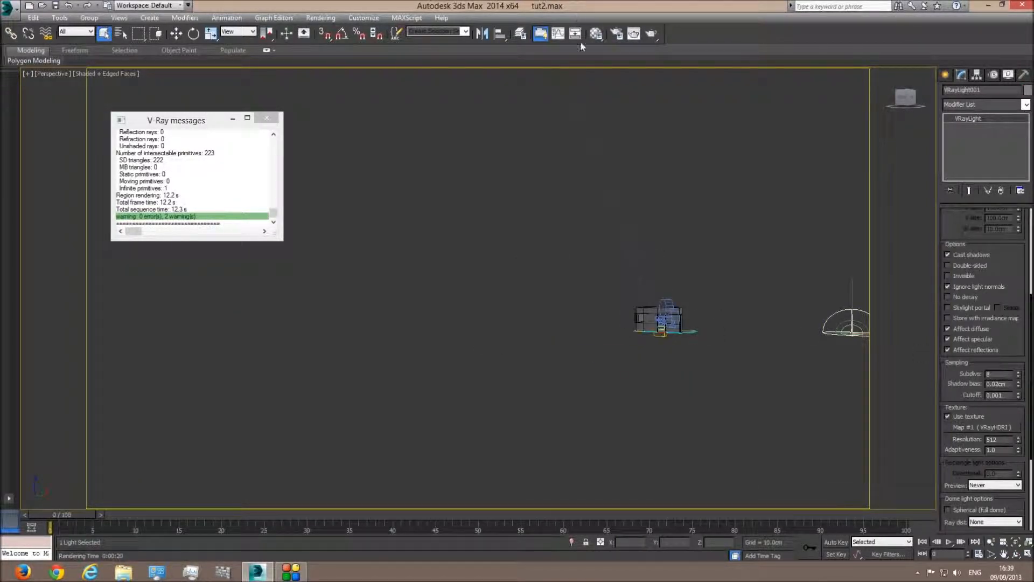
click(596, 34)
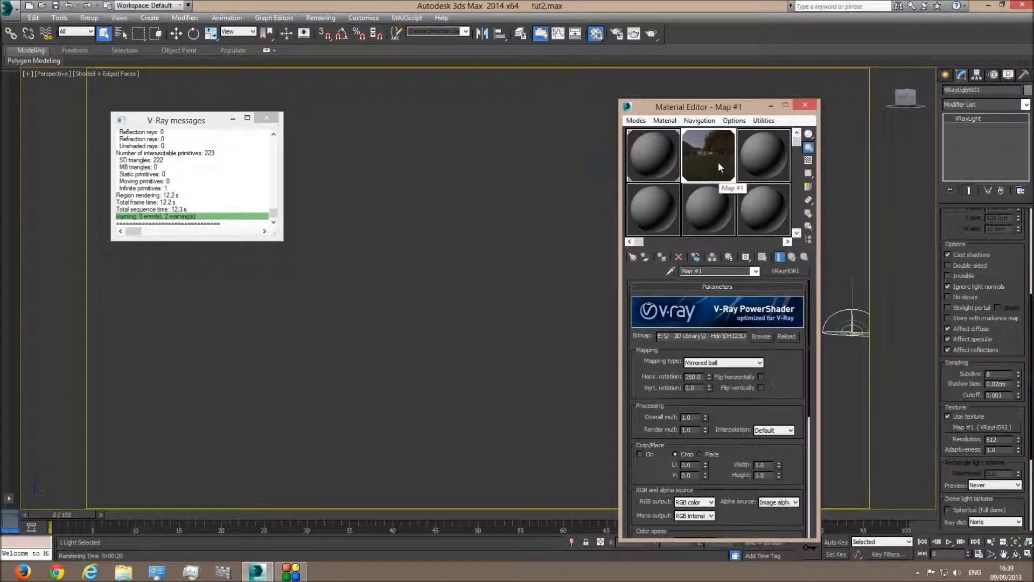
drag(780, 384, 780, 248)
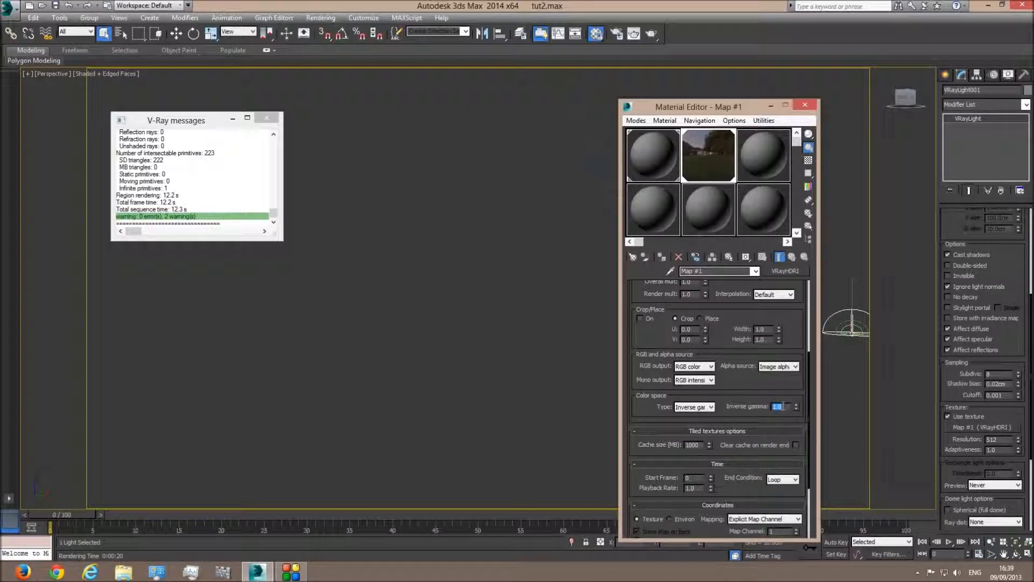
double_click(711, 181)
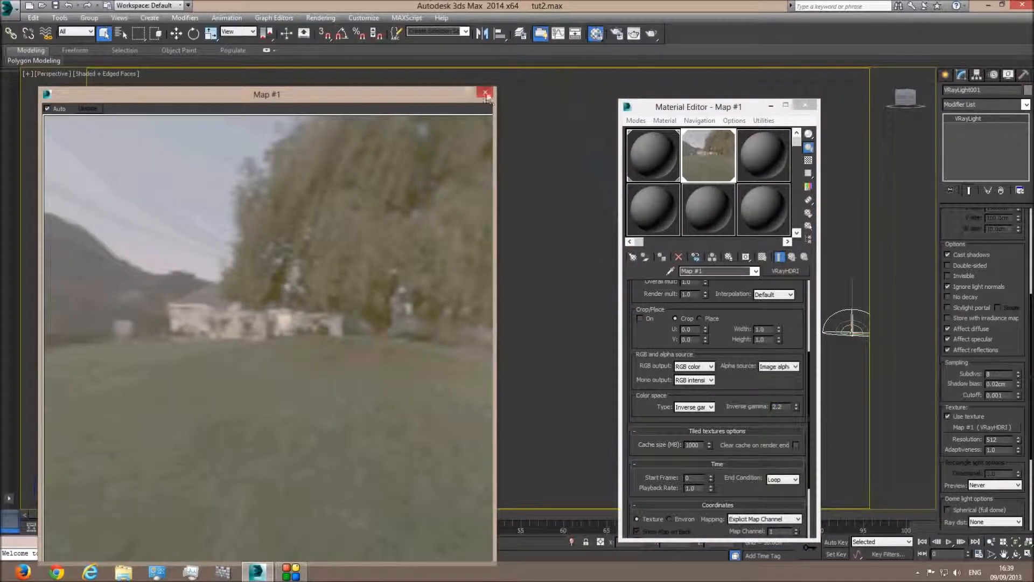
click(486, 93)
click(805, 105)
- Test-render the camera view with the adjusted HDRI gamma, stop the render early and close its window
key(c)
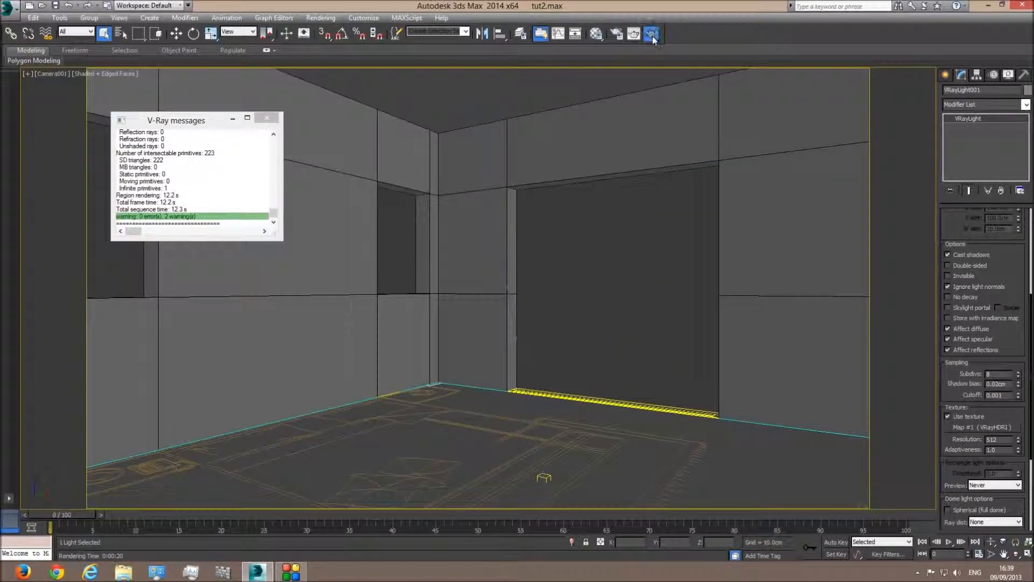
click(652, 35)
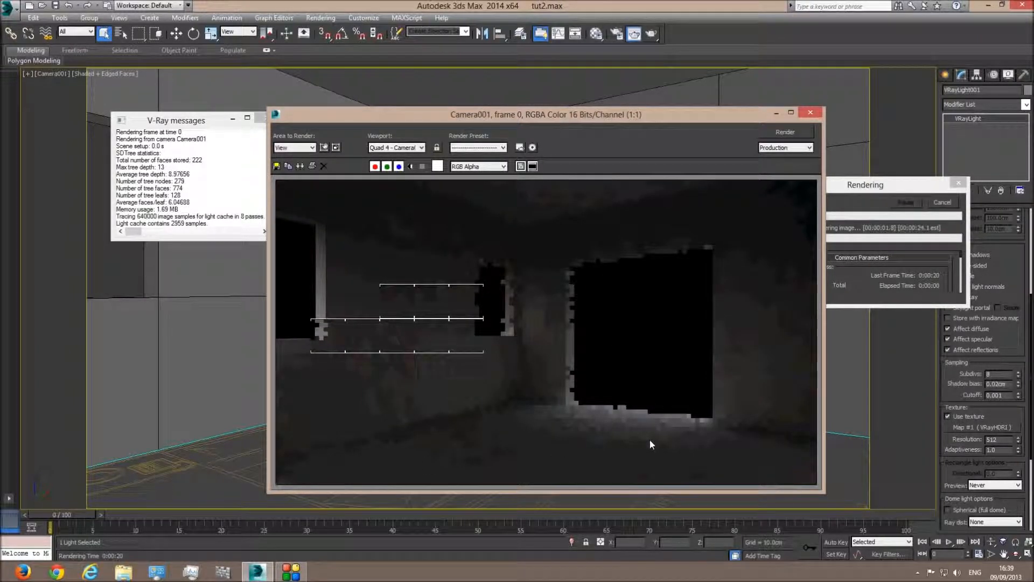
click(950, 204)
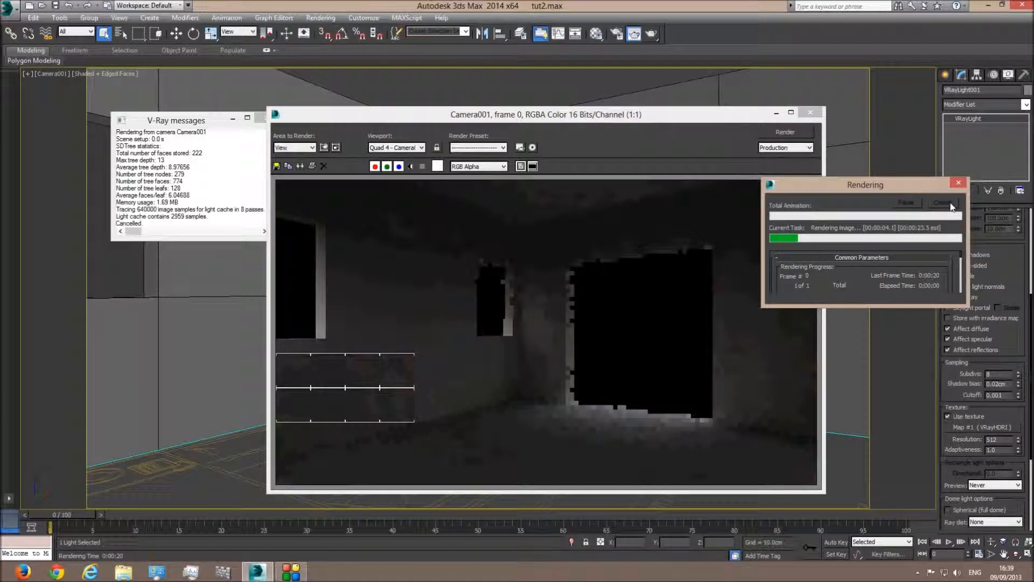
click(810, 112)
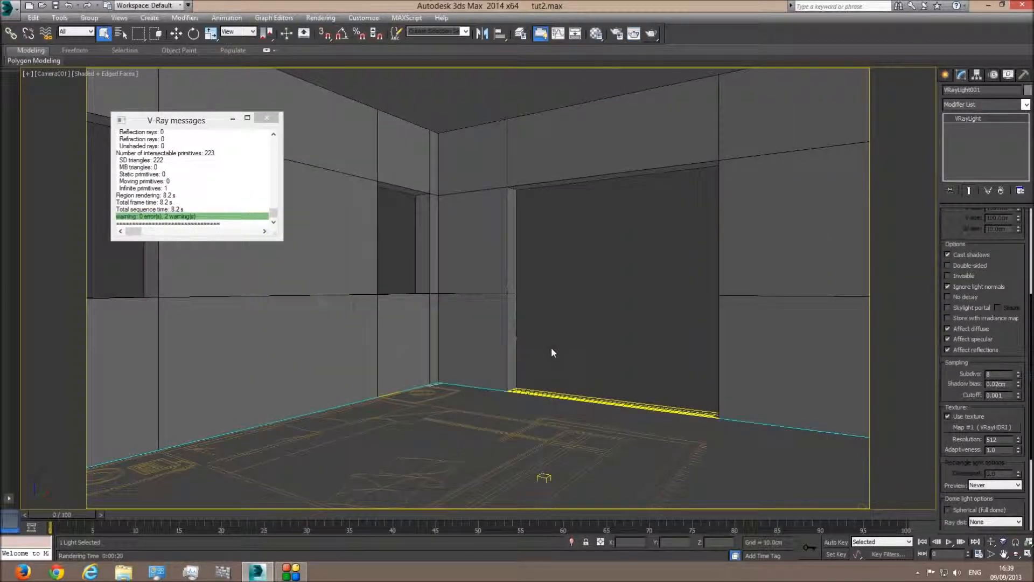
- Select the V-Ray sun in the perspective view, enable it again and deselect it
key(p)
scroll(524, 374, down, 10)
middle_drag(474, 124, 473, 173)
click(479, 160)
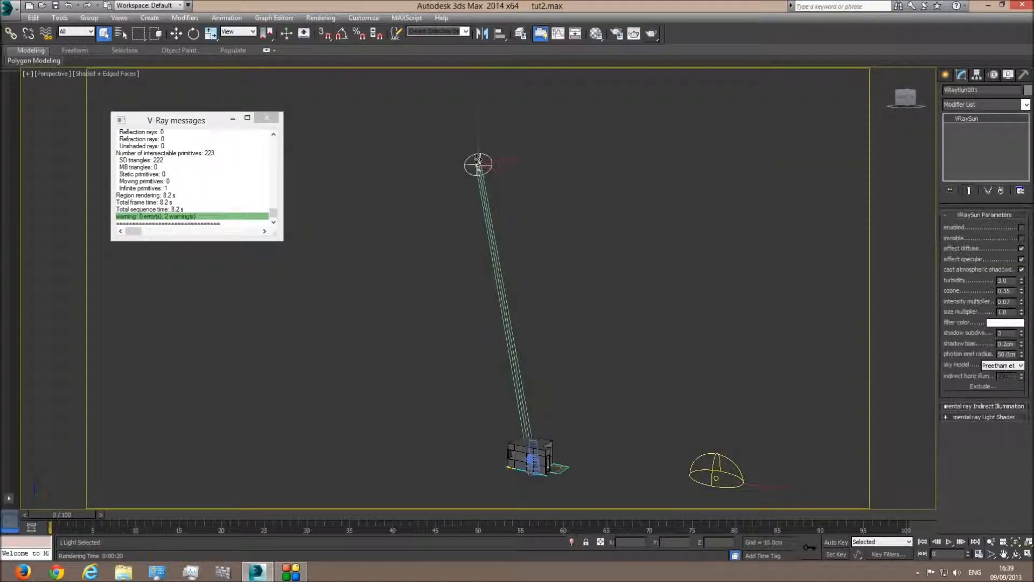
click(671, 253)
- Render the camera view with both the sun and the dome light on, and close the finished render
key(c)
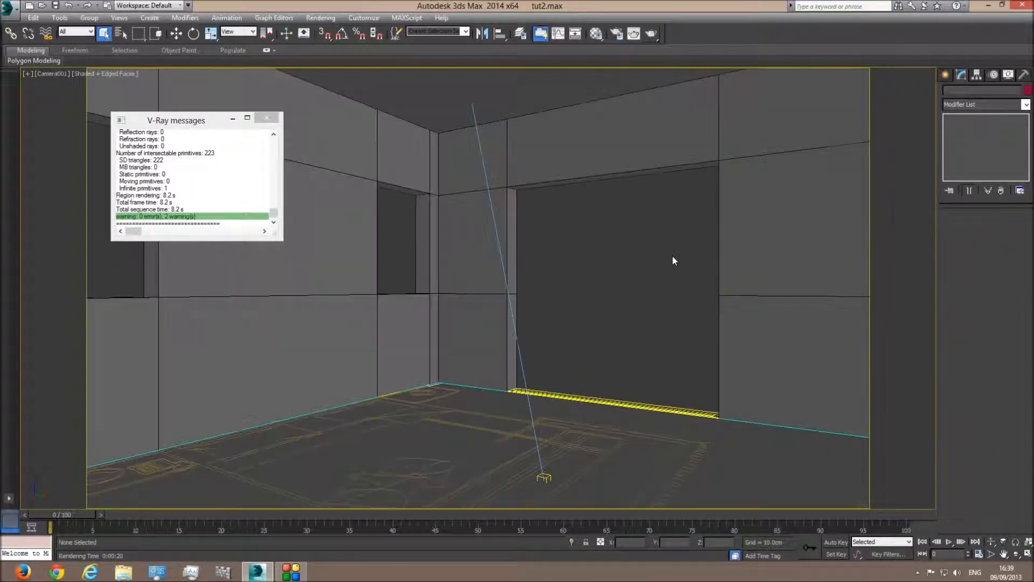
click(634, 33)
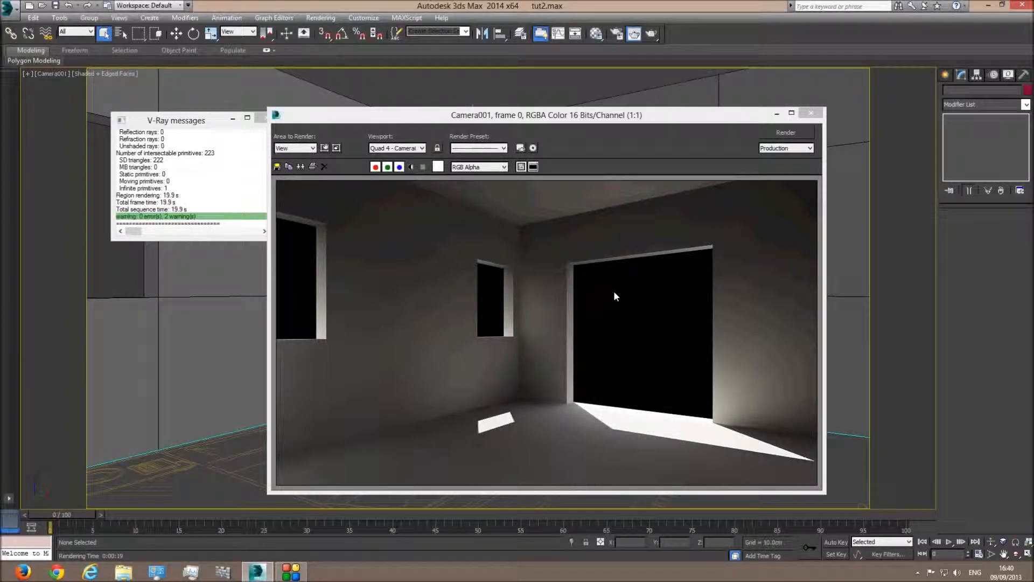
click(812, 114)
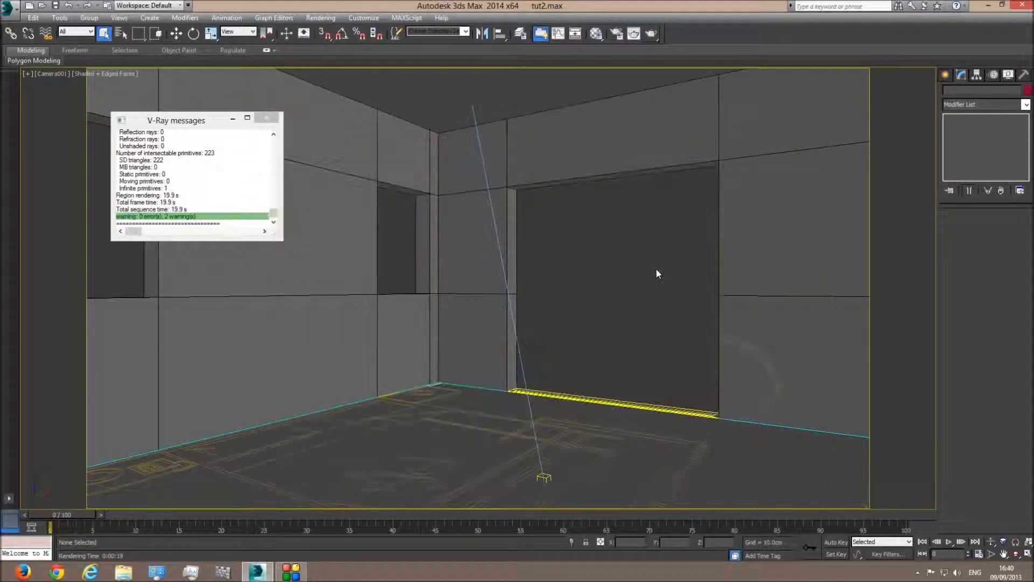
- Close the V-Ray messages and draw a plane V-Ray light over the doorway in front view, about 46 cm half-length by 105 cm half-width
key(f)
middle_drag(356, 292, 480, 303)
scroll(479, 303, up, 5)
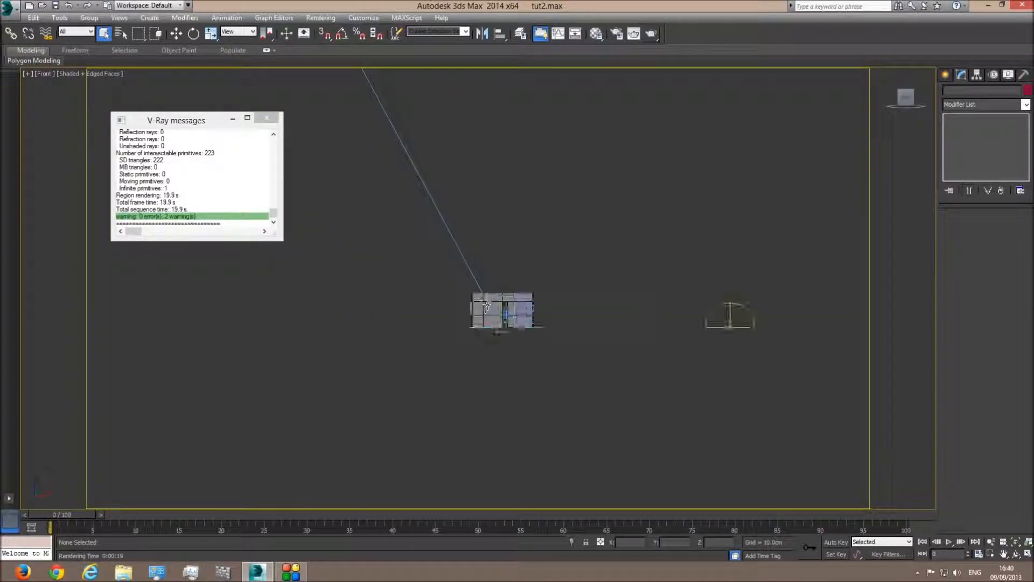
click(268, 119)
click(267, 118)
scroll(509, 317, up, 8)
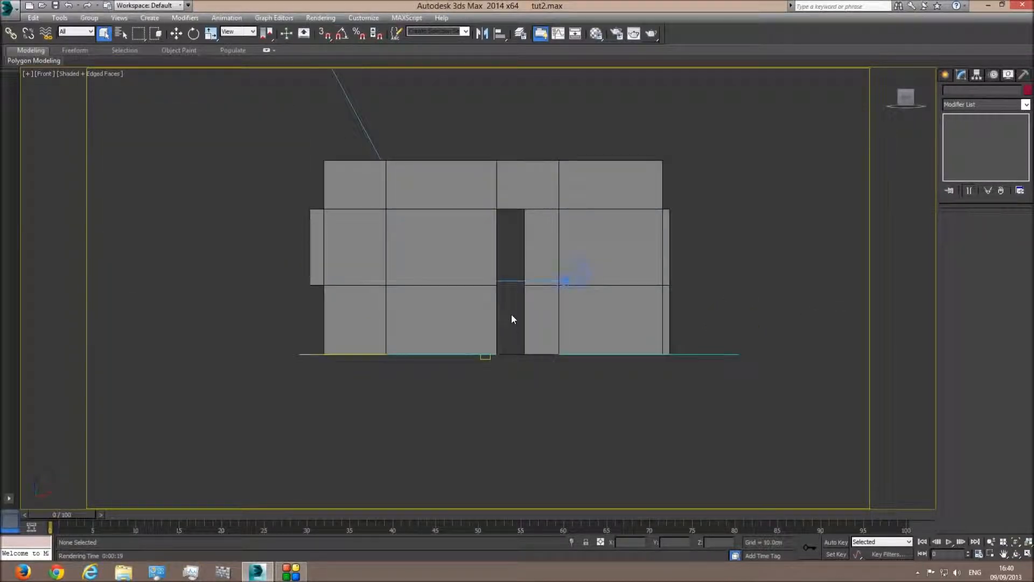
click(945, 75)
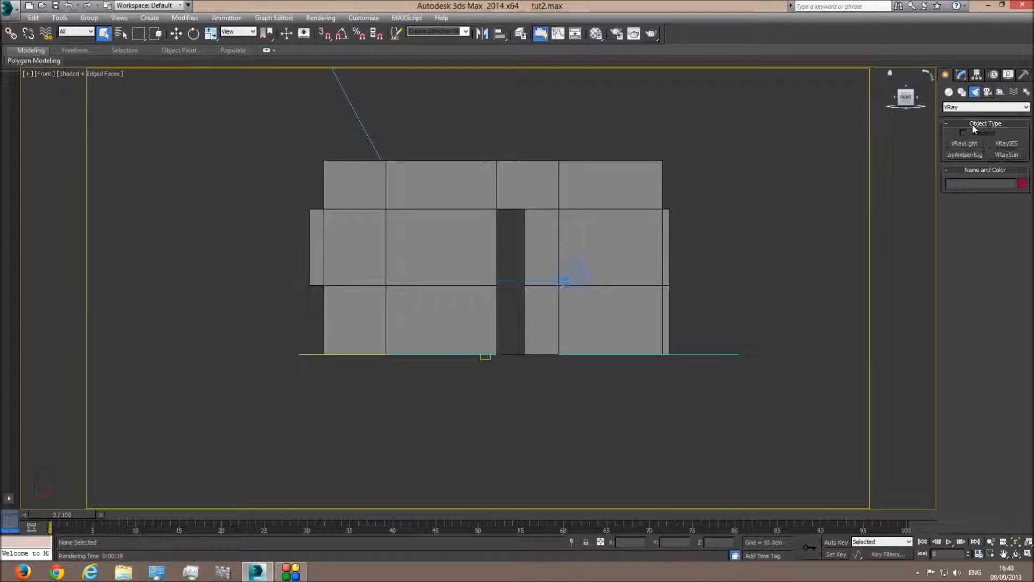
click(965, 143)
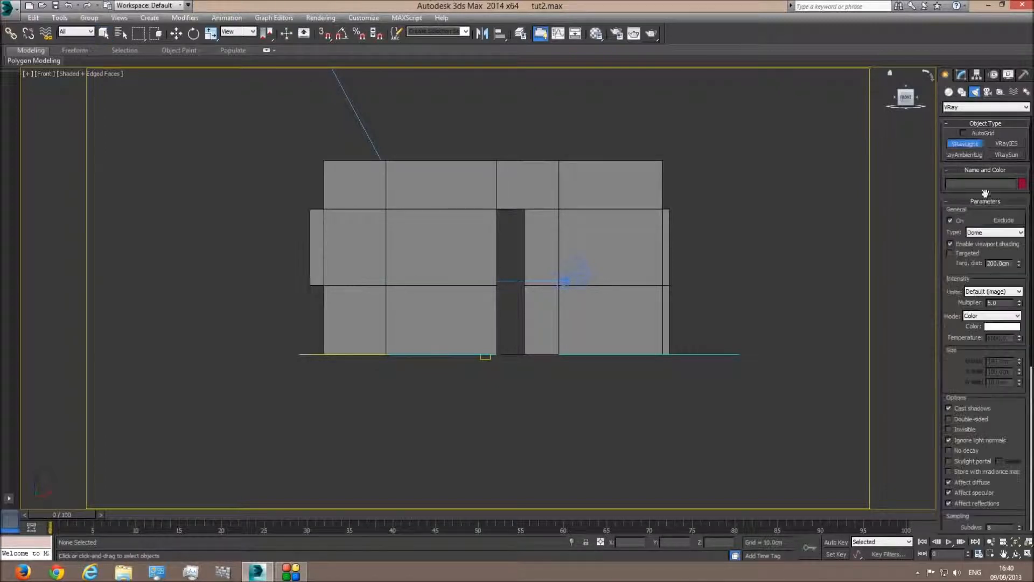
click(985, 235)
click(986, 239)
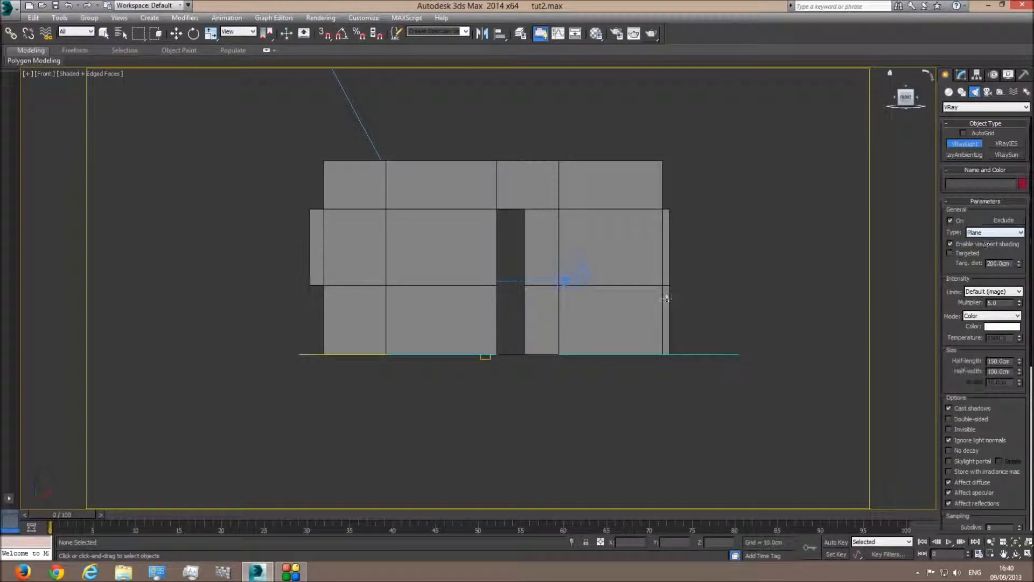
drag(495, 209, 559, 354)
key(F3)
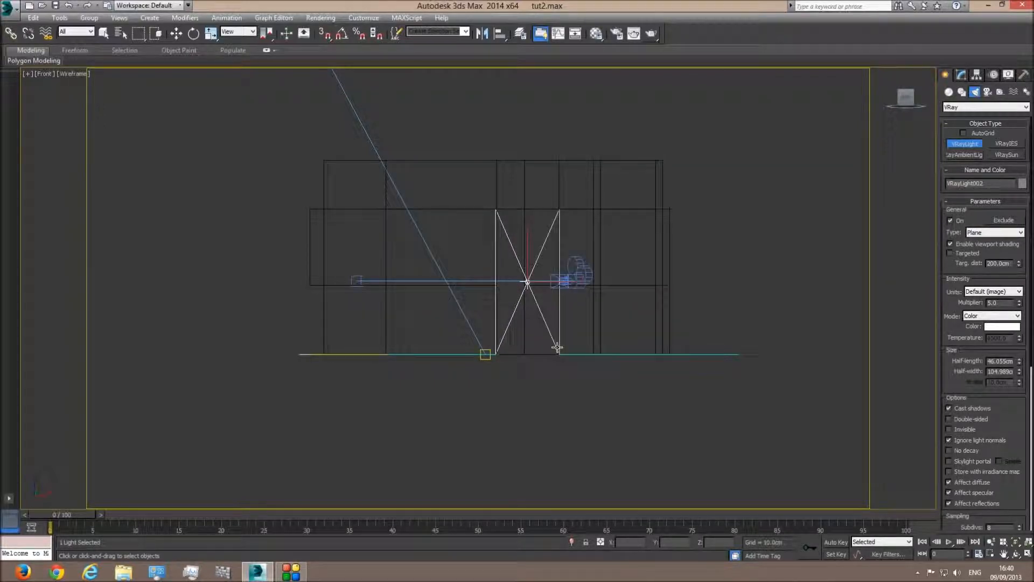
- Move the plane light in plan onto the inner face of the doorway wall and check its placement in the shaded perspective view
key(t)
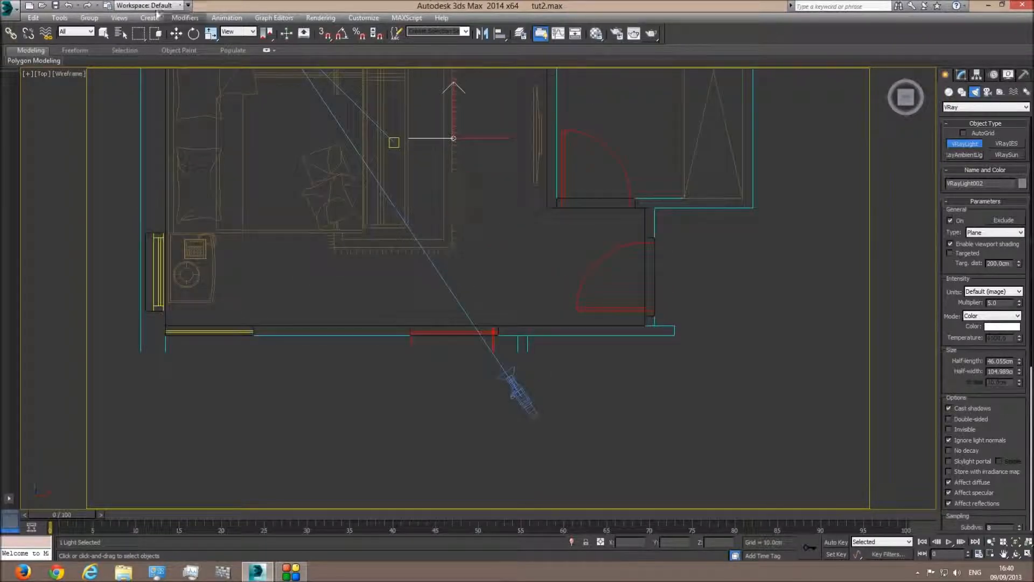
click(176, 34)
drag(453, 109, 453, 294)
key(p)
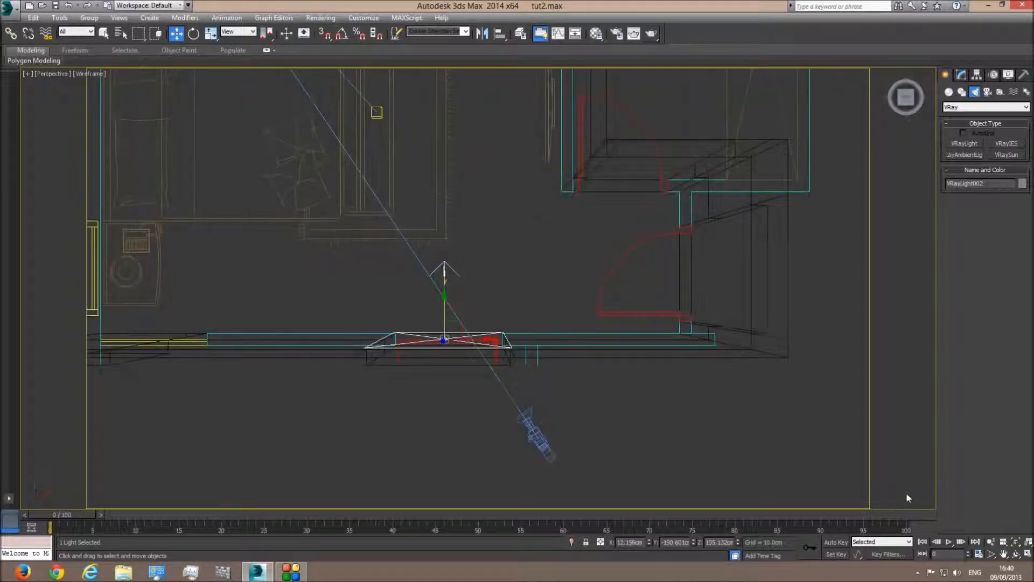
key(z)
click(1015, 554)
key(F3)
mouse_move(492, 316)
mouse_down()
mouse_move(469, 231)
mouse_move(480, 291)
mouse_up()
scroll(481, 291, down, 10)
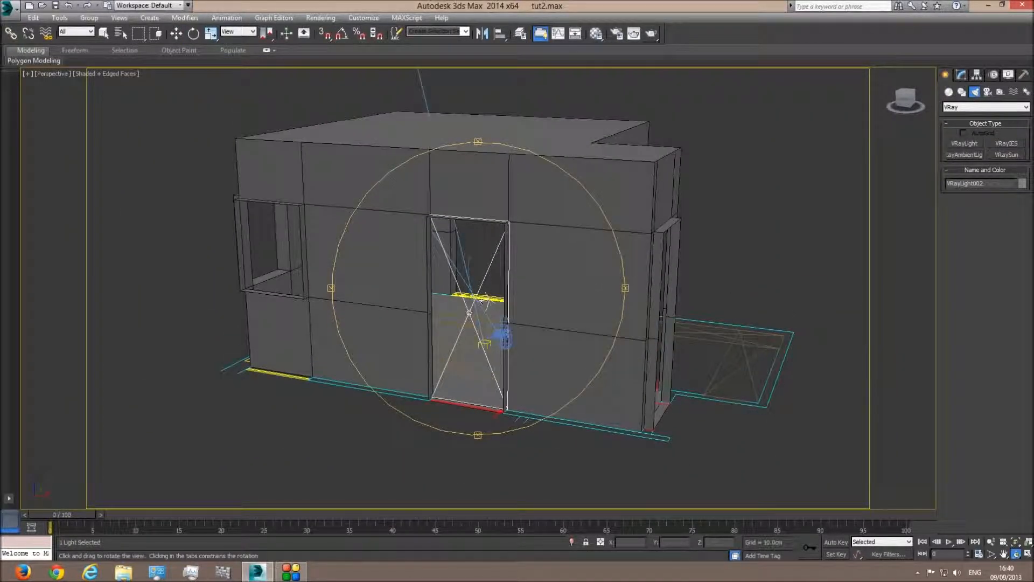
- Make the door light invisible, tint it pale blue (217, 227, 229) and set its multiplier to 4.0
click(962, 75)
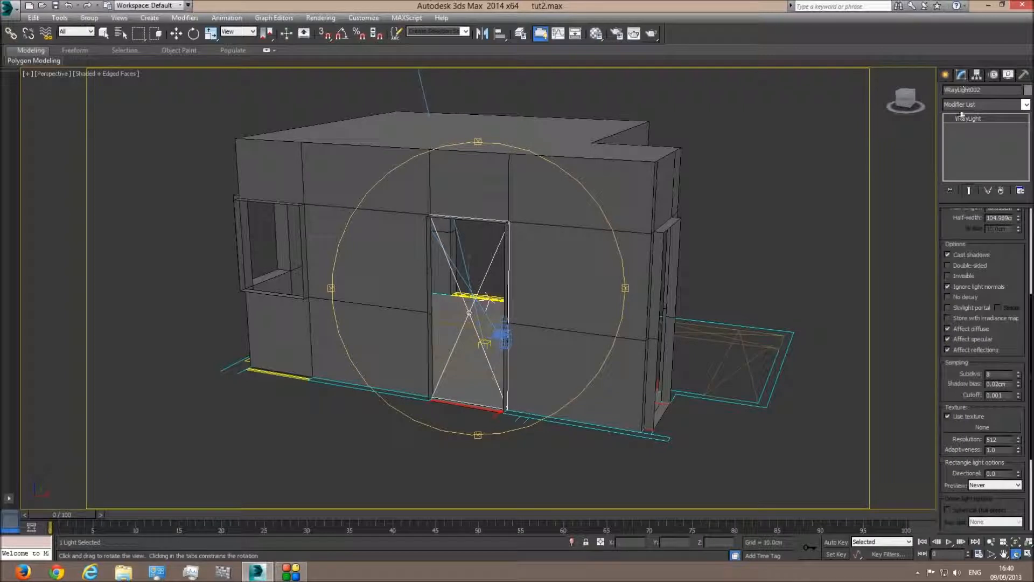
click(962, 275)
drag(1012, 272, 1012, 461)
click(1001, 340)
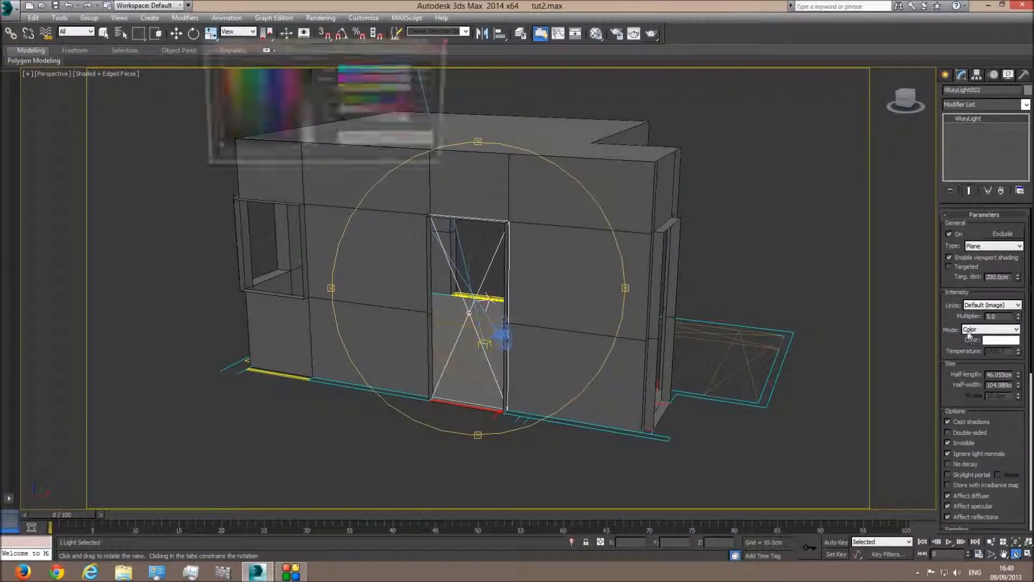
click(259, 125)
drag(315, 147, 316, 139)
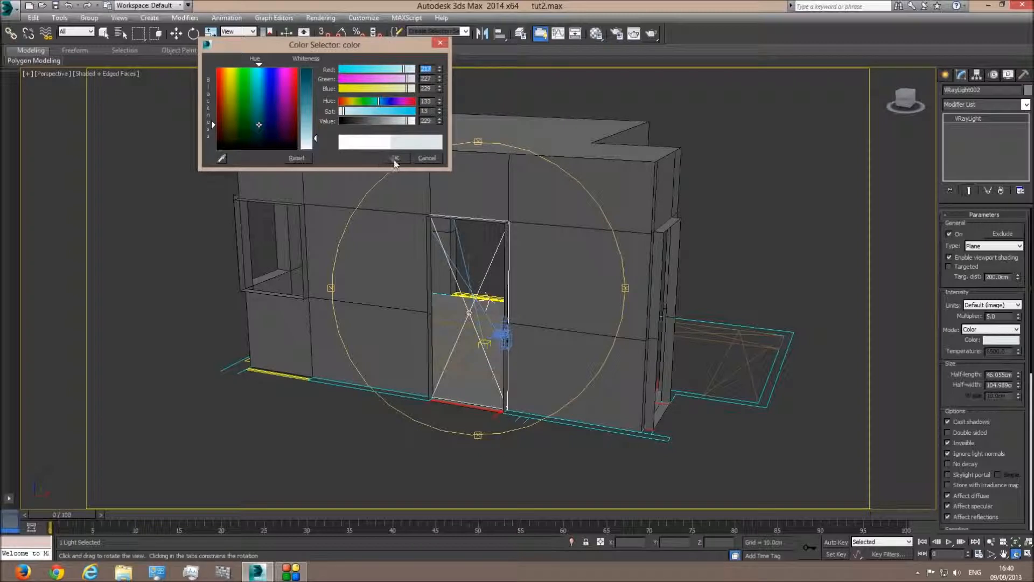
click(395, 159)
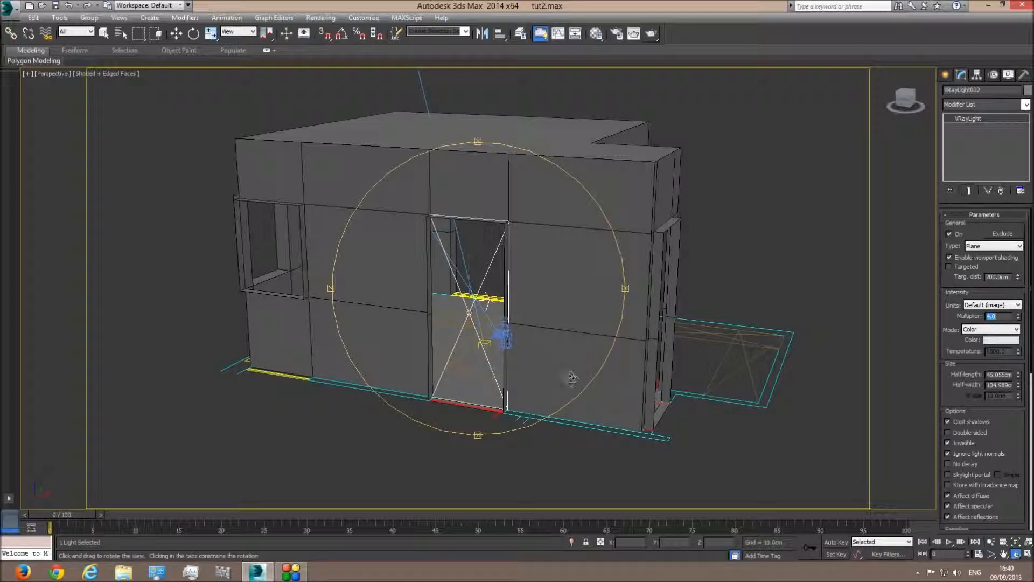
- Copy the door light to the window in the same wall and fit its width there with a half-length of about 43.8 cm
key(t)
key(F3)
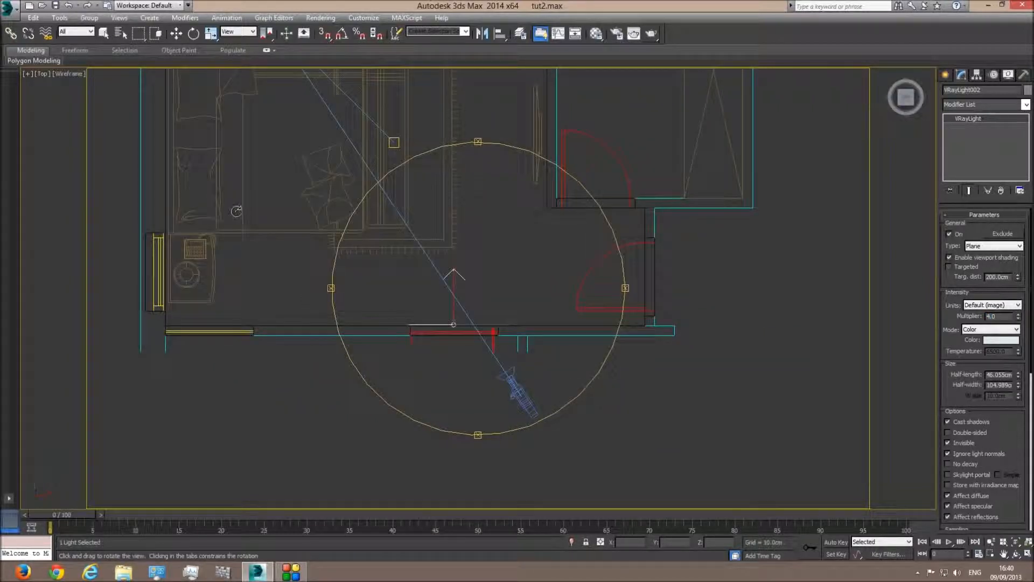
click(177, 34)
shift+drag(488, 325, 244, 320)
click(535, 330)
key(z)
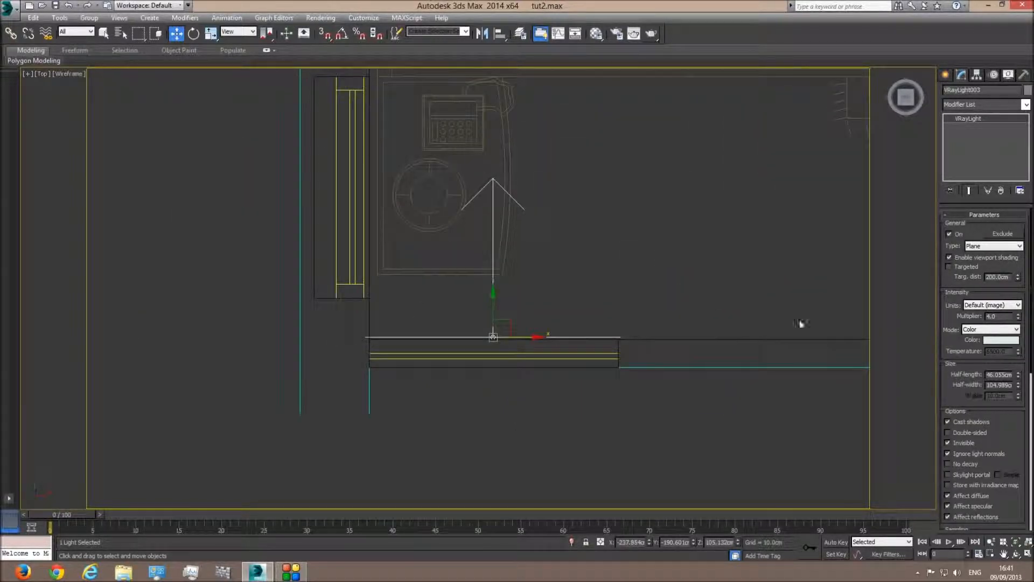
drag(1020, 392, 1019, 378)
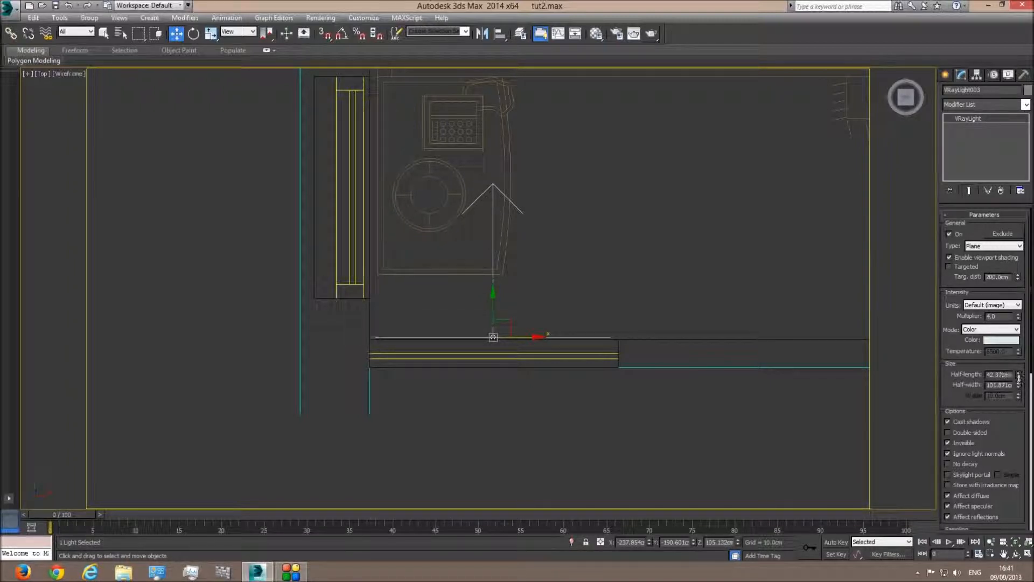
drag(521, 340, 522, 340)
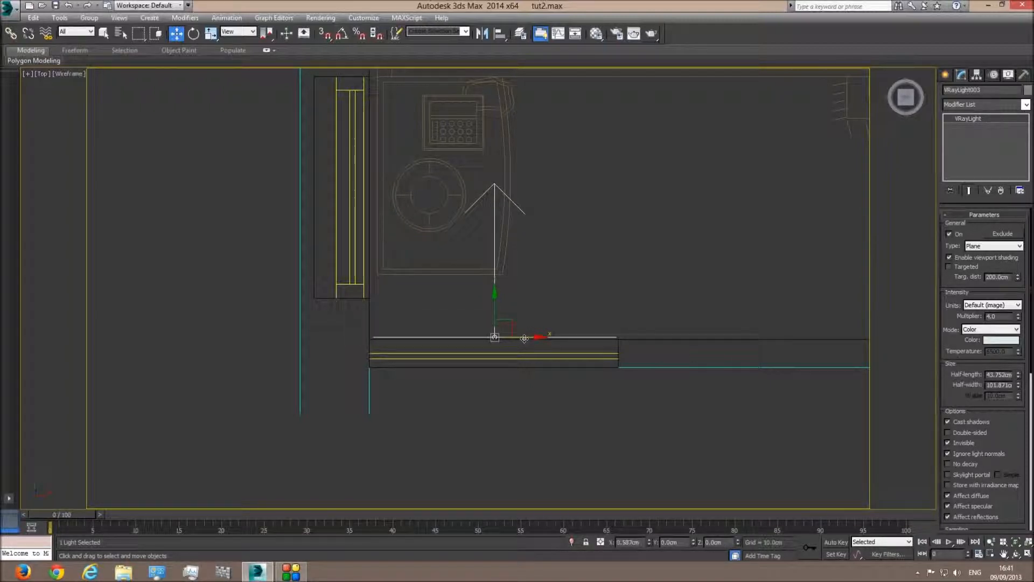
- Shorten the copied window light to a half-width of about 54.6 cm and raise it to fill the window opening in front view
key(f)
middle_drag(348, 288, 412, 311)
scroll(414, 310, up, 3)
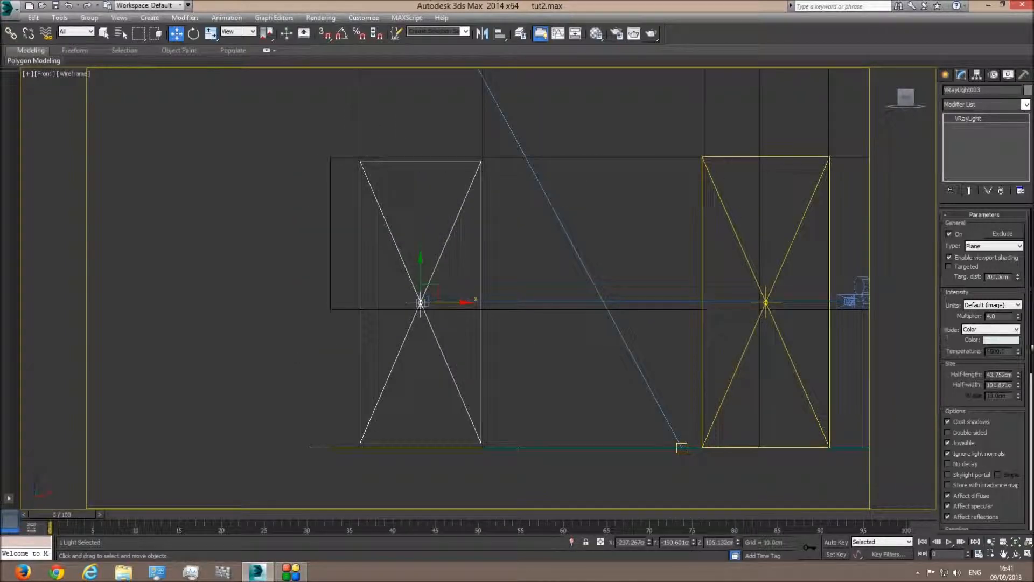
drag(1019, 378, 1018, 414)
key(ctrl+z)
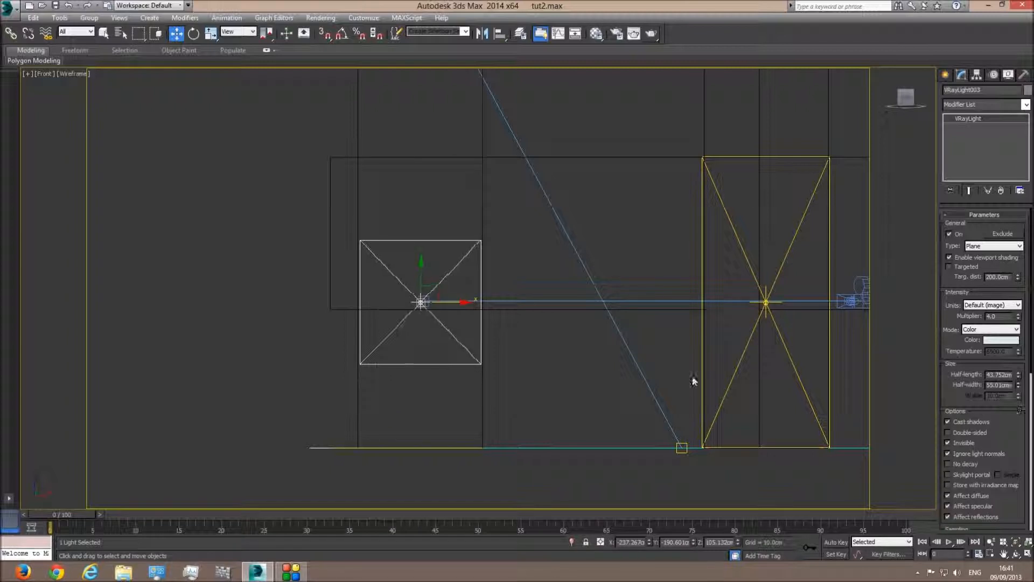
drag(417, 264, 418, 194)
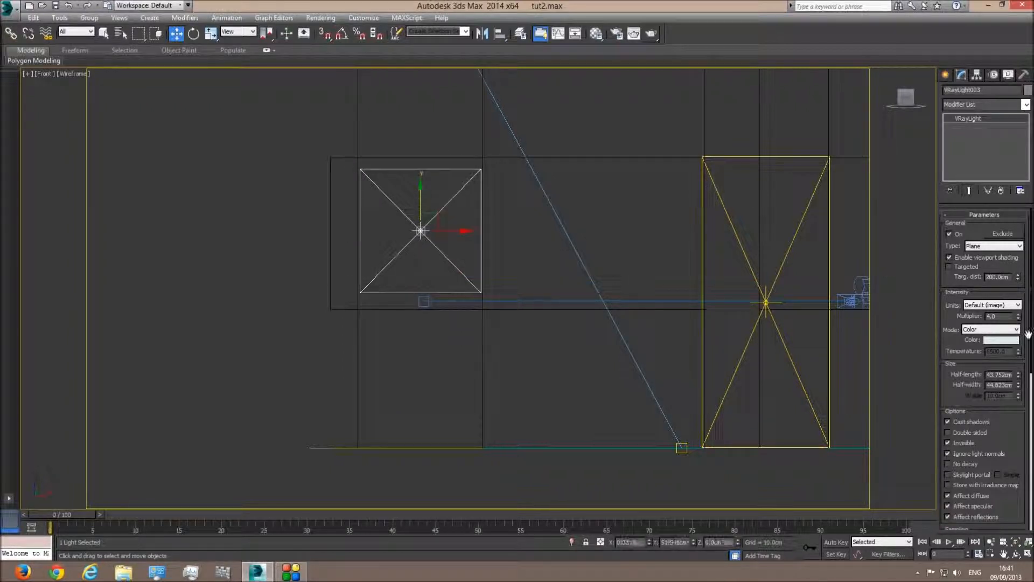
drag(1019, 387, 1019, 382)
drag(428, 207, 428, 209)
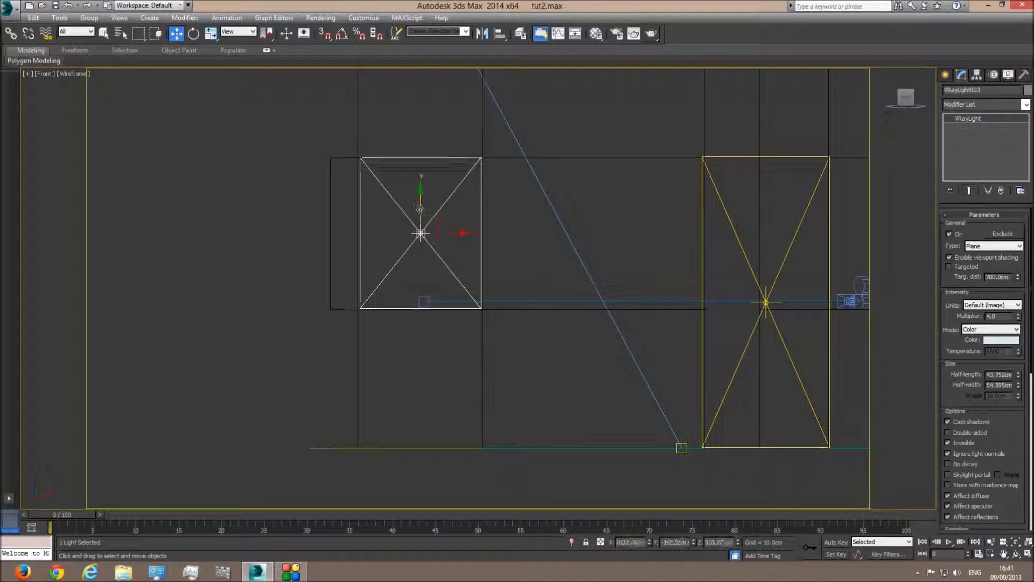
- Copy the window light to the nearest side-wall window and rotate the copy 90 degrees so it faces into the room
key(t)
scroll(484, 442, down, 3)
shift+drag(505, 379, 451, 298)
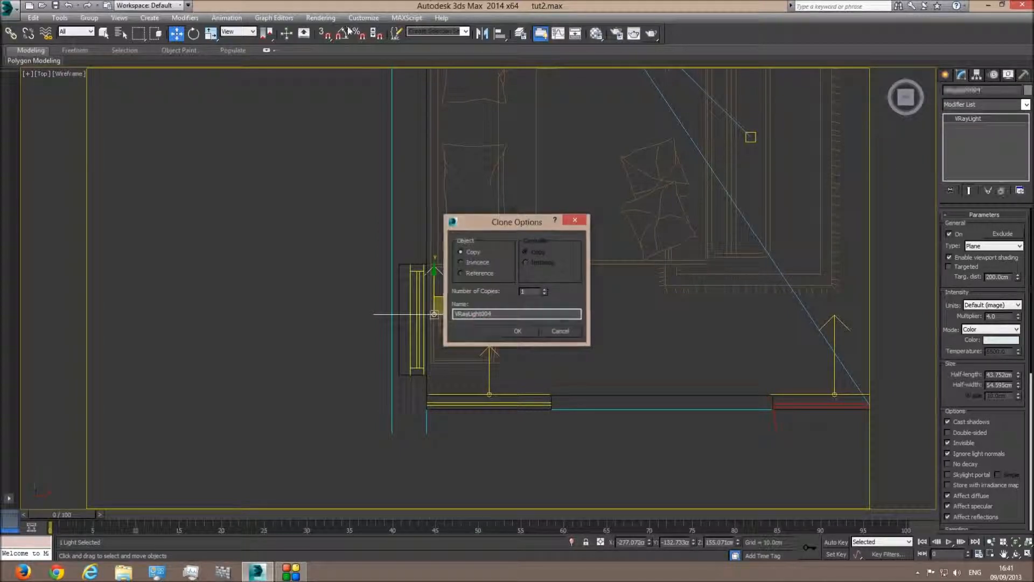
click(519, 331)
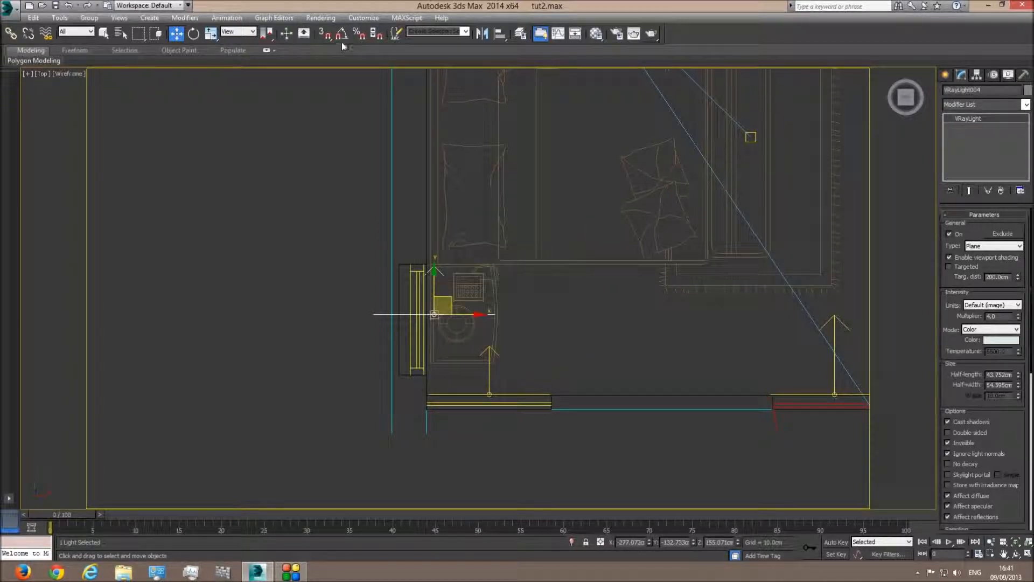
click(193, 34)
drag(488, 318, 483, 366)
- Align the side window light with the inner wall face and reduce its half-length to about 39.8 cm
click(177, 34)
middle_drag(428, 304, 490, 275)
scroll(491, 275, up, 3)
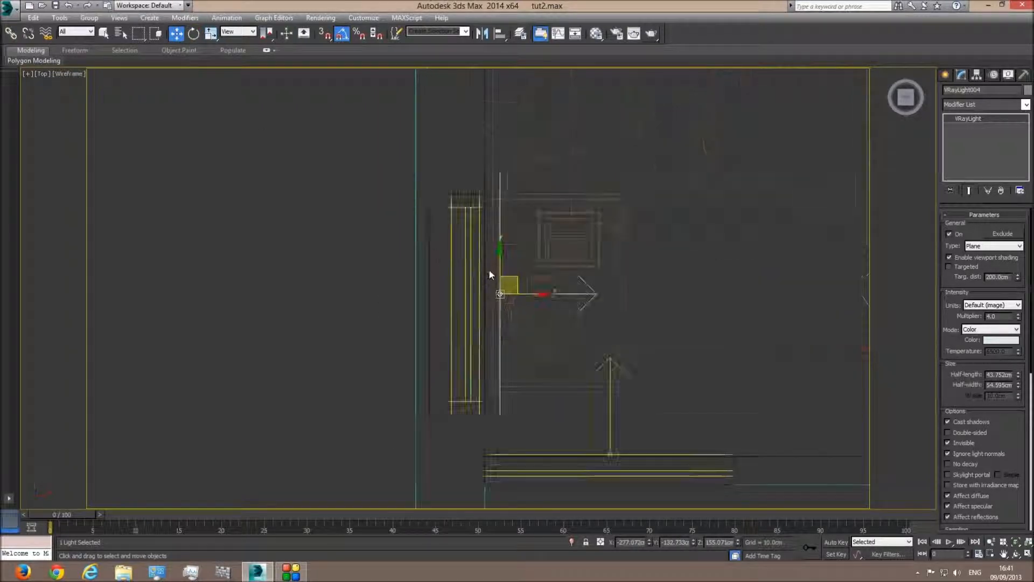
drag(517, 276, 504, 287)
double_click(991, 316)
drag(1018, 378, 1018, 381)
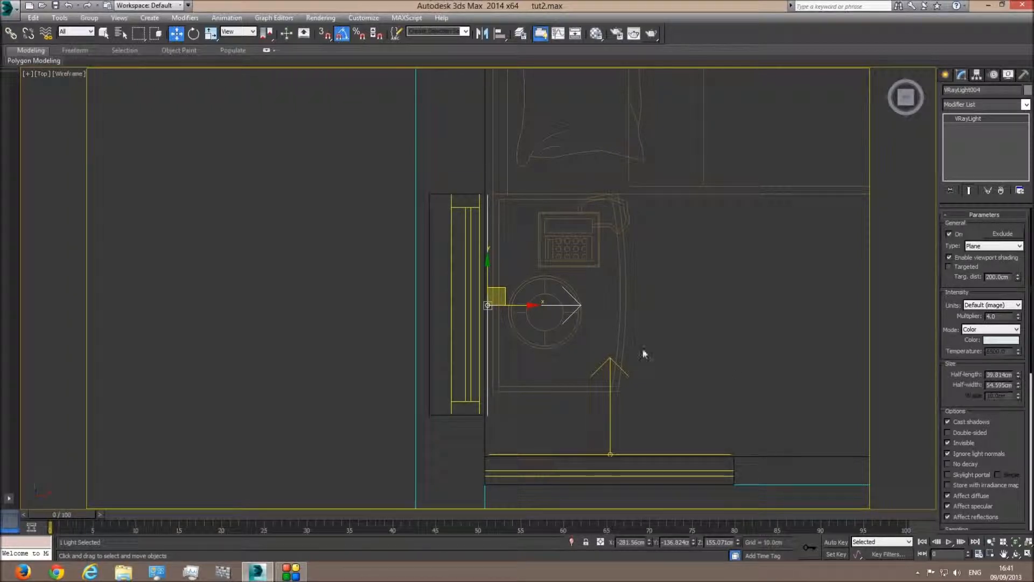
- Copy the side window light along the wall to the second side window
scroll(558, 318, down, 5)
shift+drag(555, 336, 568, 157)
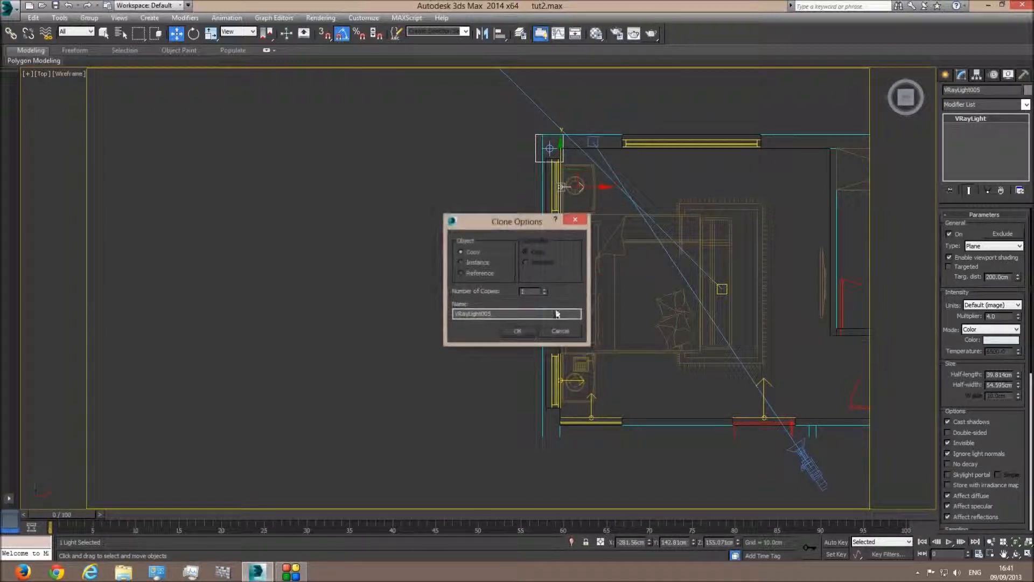
click(530, 333)
scroll(565, 310, up, 8)
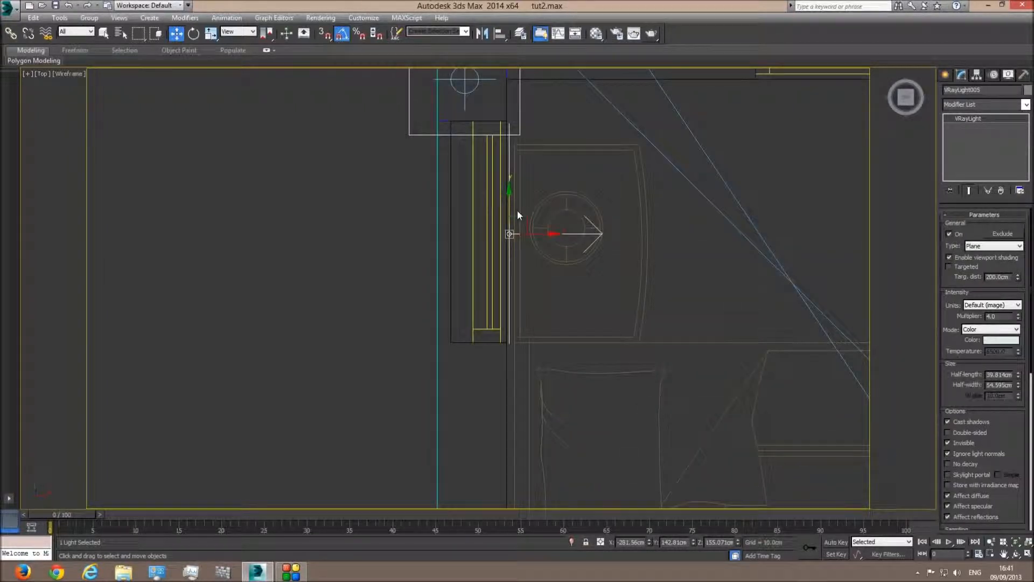
- Copy the second side window light to the back wall opening and rotate the copy 90 degrees to face into the room
mouse_move(508, 201)
mouse_down()
mouse_move(530, 218)
mouse_move(908, 99)
mouse_move(849, 89)
mouse_up()
click(519, 331)
mouse_move(613, 255)
middle_down()
mouse_move(474, 334)
mouse_move(280, 400)
middle_up()
scroll(281, 399, down, 4)
click(193, 33)
drag(442, 327, 439, 372)
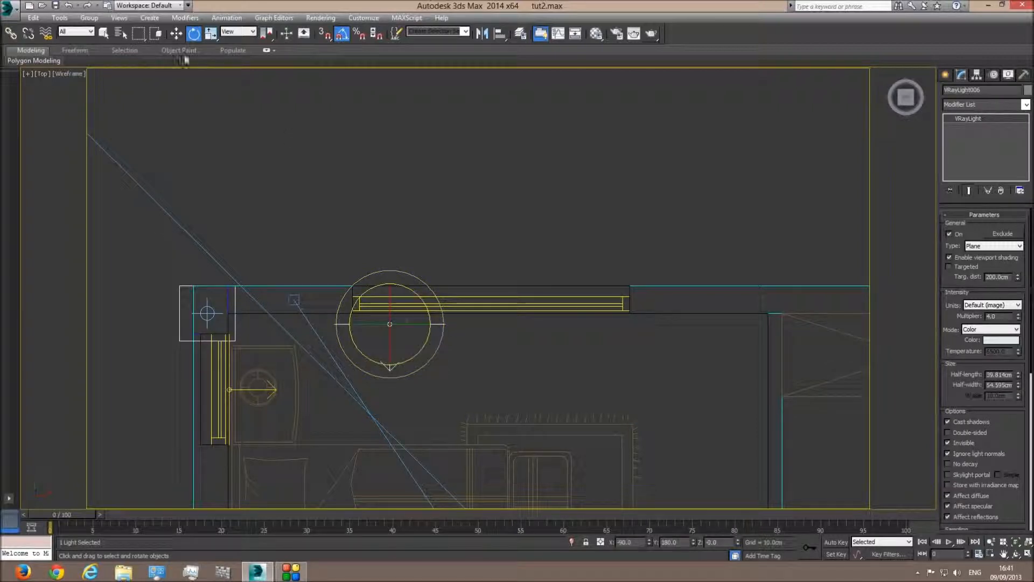
- Center the back wall light on its opening in plan and widen it to a half-length of about 100.3 cm
key(w)
drag(405, 308, 507, 300)
drag(1019, 375, 1019, 290)
drag(530, 316, 530, 318)
- Increase the back wall light's half-width to about 104.4 cm and lower it to reach the floor in front view
key(f)
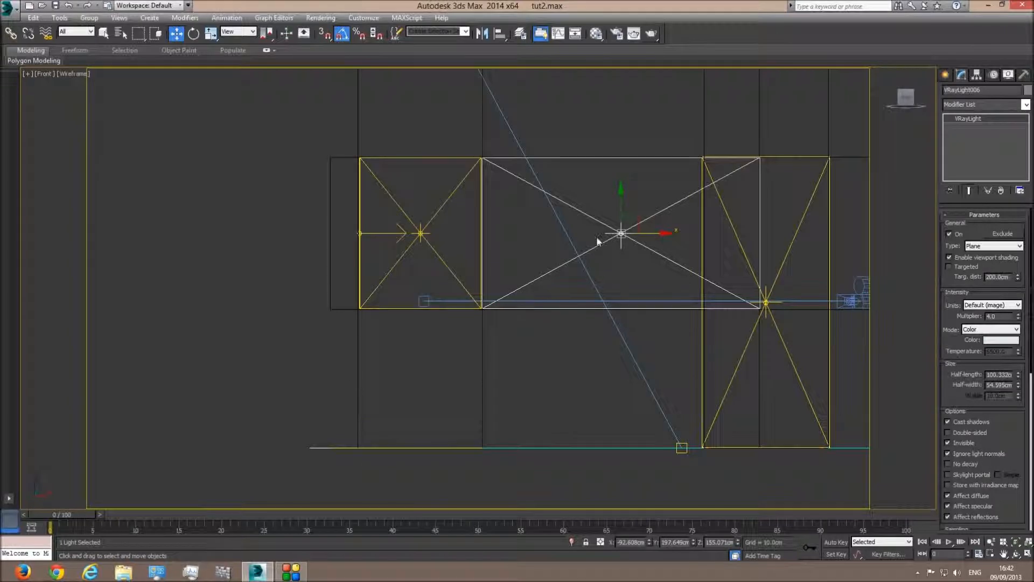
drag(1021, 387, 1021, 309)
drag(621, 202, 621, 239)
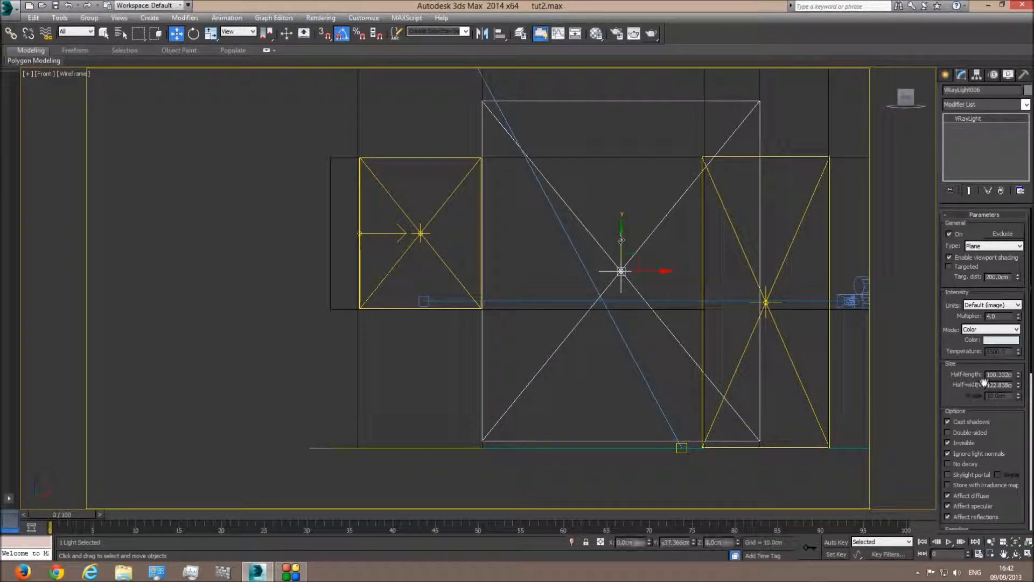
drag(1020, 389, 1018, 396)
drag(621, 242, 620, 272)
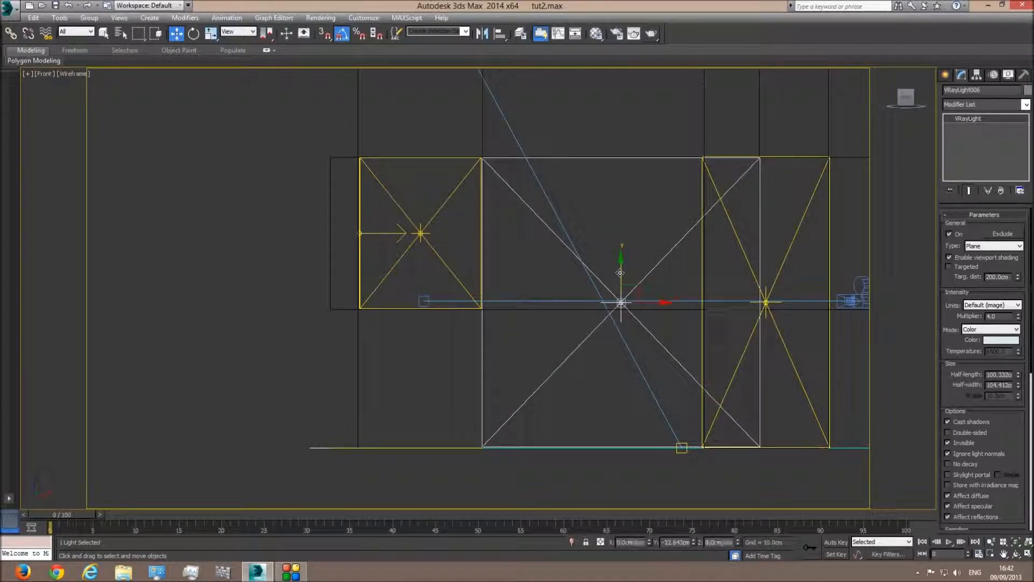
- Inspect the placement of the plane lights in the door and window openings in the shaded perspective view
key(p)
key(F3)
click(1015, 554)
mouse_move(490, 308)
mouse_down()
mouse_move(541, 312)
mouse_move(513, 332)
mouse_move(474, 334)
mouse_move(504, 318)
mouse_move(535, 318)
mouse_up()
scroll(541, 313, down, 10)
scroll(512, 332, up, 5)
drag(576, 376, 526, 448)
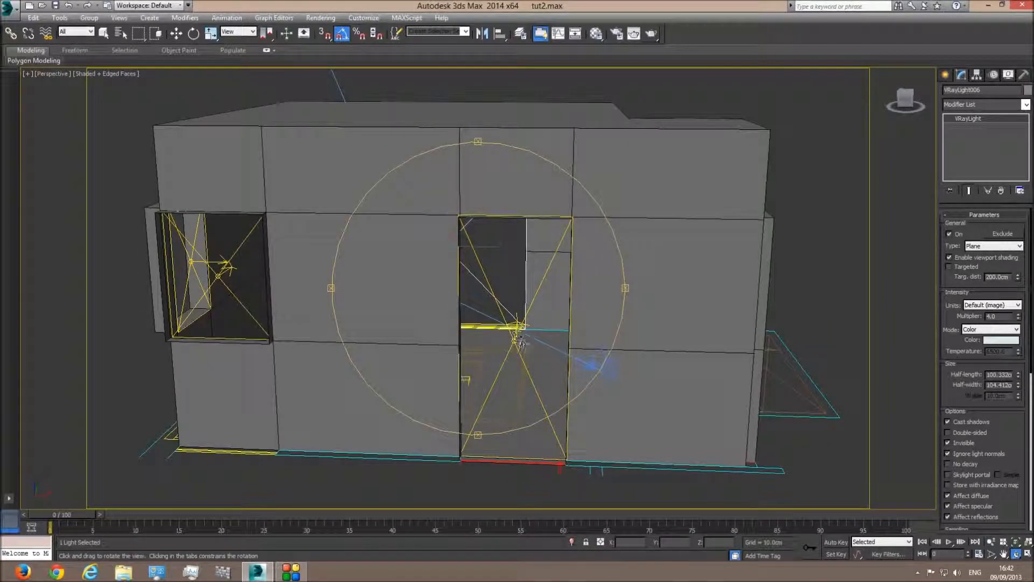
drag(491, 361, 522, 374)
- Set the front wall door light's colour to a pale warm tone with RGB values 255, 227, 191
right_click(636, 380)
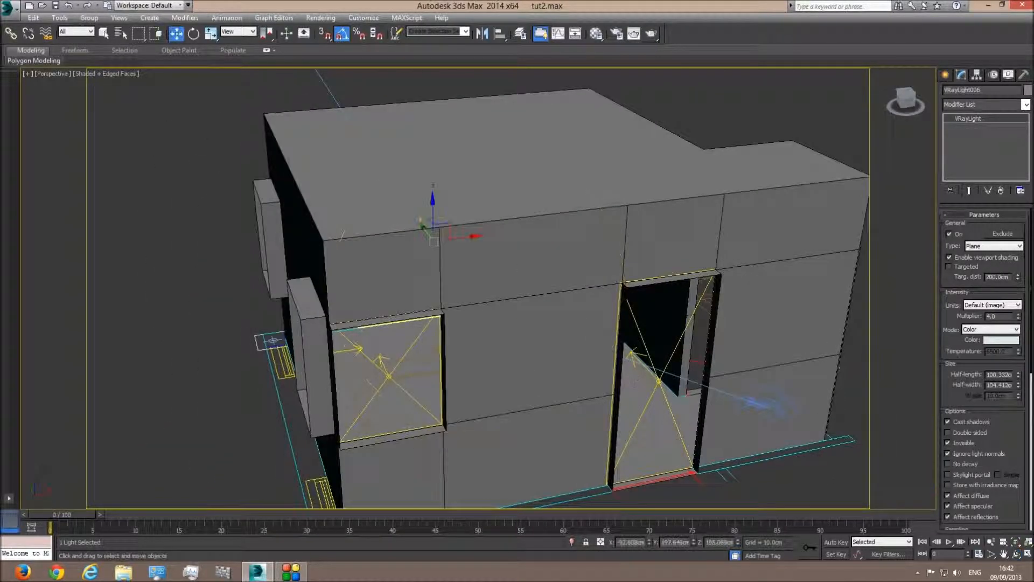
click(659, 382)
click(660, 382)
click(659, 381)
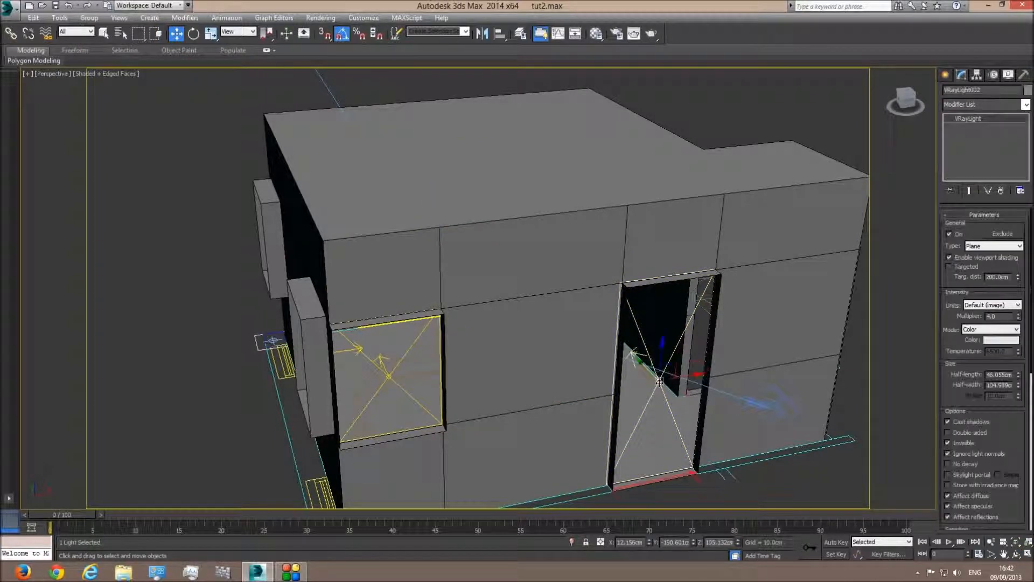
click(1017, 344)
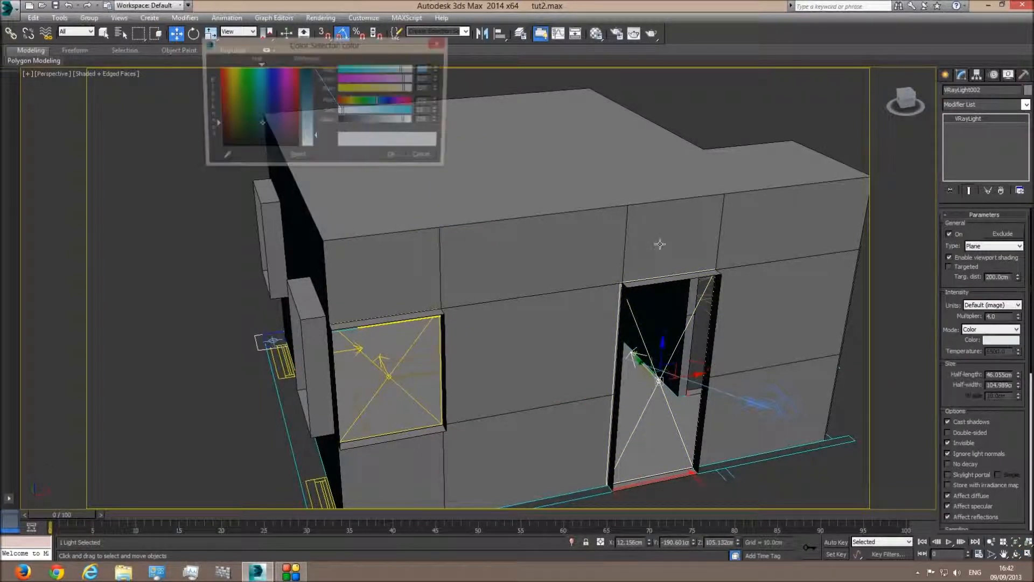
text(255)
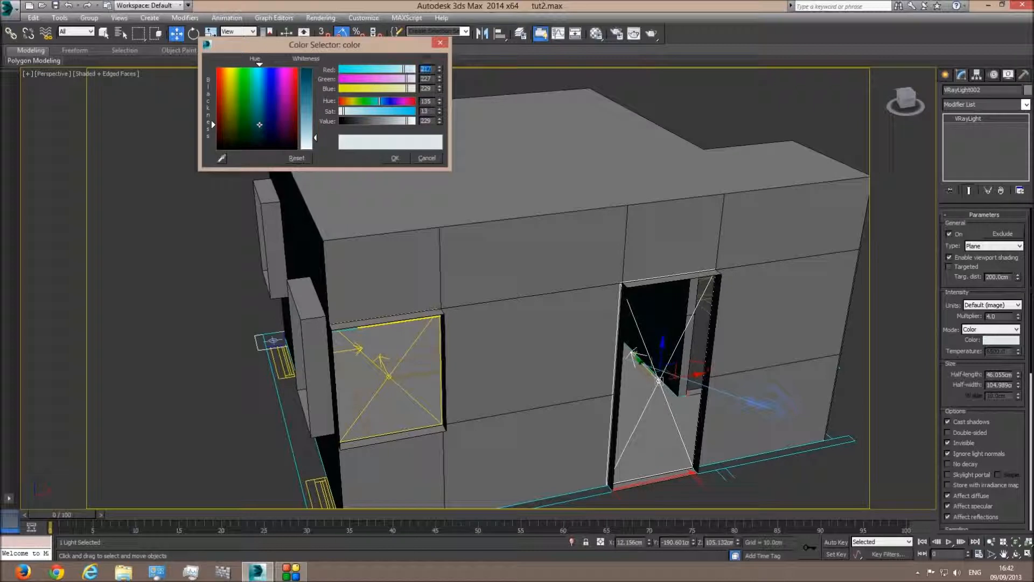
key(Tab)
text(180)
key(Tab)
text(80)
key(Tab)
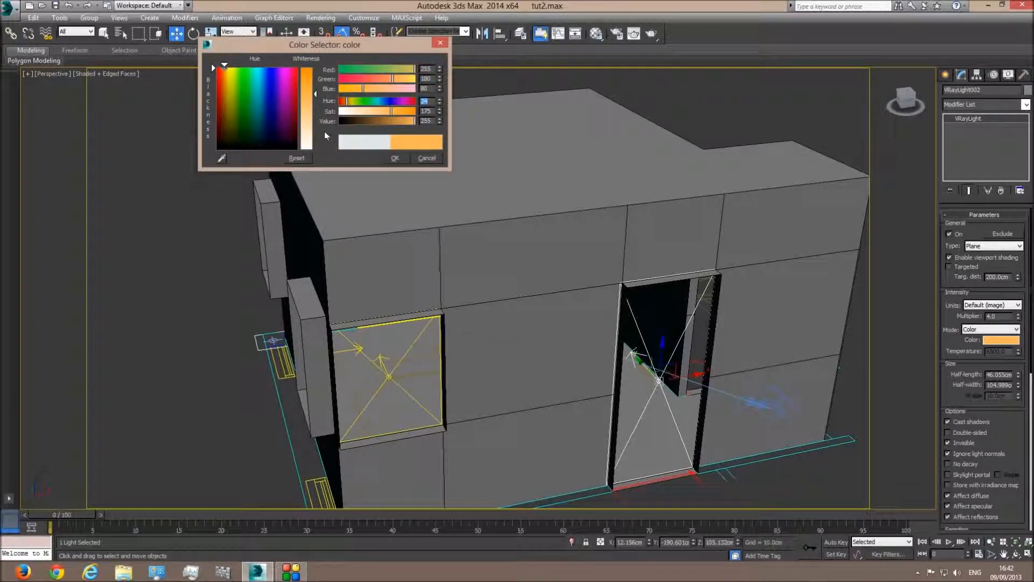
click(395, 158)
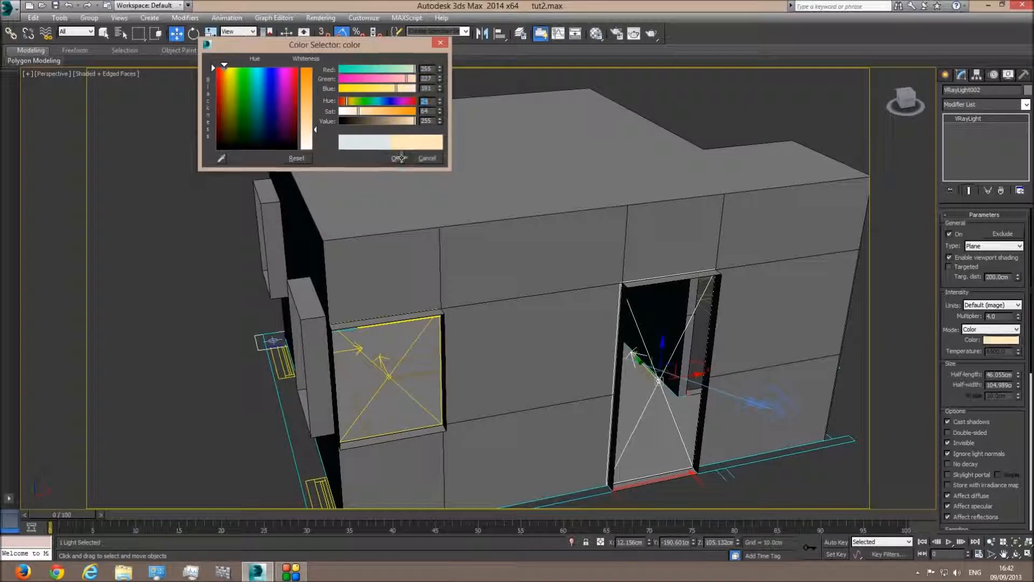
- In the wireframe top view, copy the warm front door light across to the side door opening of the entry area
click(1016, 554)
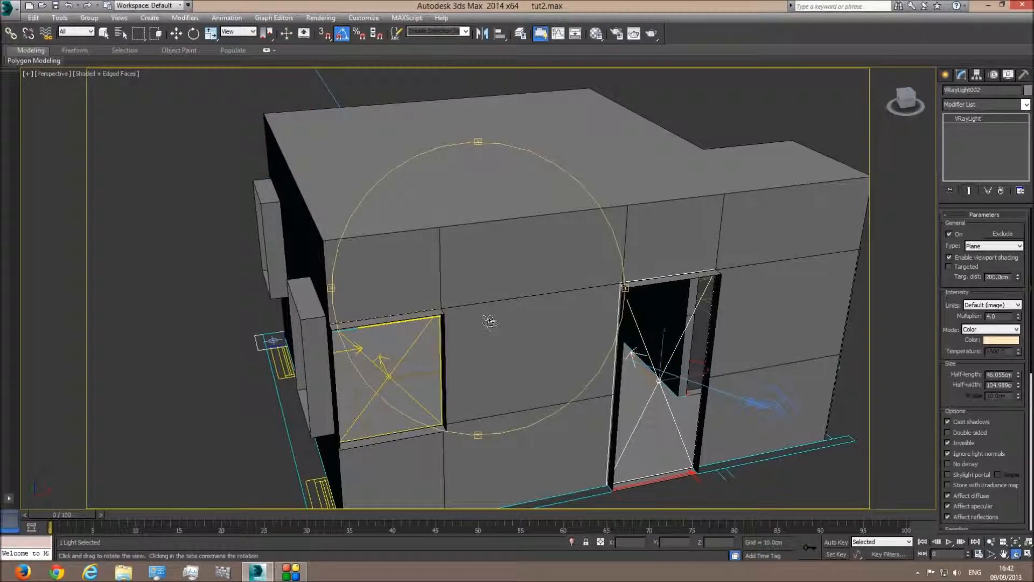
drag(490, 323, 226, 365)
drag(300, 363, 531, 302)
key(w)
key(t)
key(F3)
middle_drag(563, 228, 548, 172)
scroll(548, 173, down, 5)
scroll(626, 345, up, 3)
mouse_move(509, 303)
shift+mouse_down()
mouse_move(677, 279)
mouse_move(697, 258)
shift+mouse_up()
click(512, 331)
- Rotate the copied door light 90 degrees so it faces into the entry area
click(193, 34)
middle_drag(759, 318, 700, 332)
scroll(699, 335, up, 4)
drag(591, 267, 591, 218)
drag(417, 216, 418, 217)
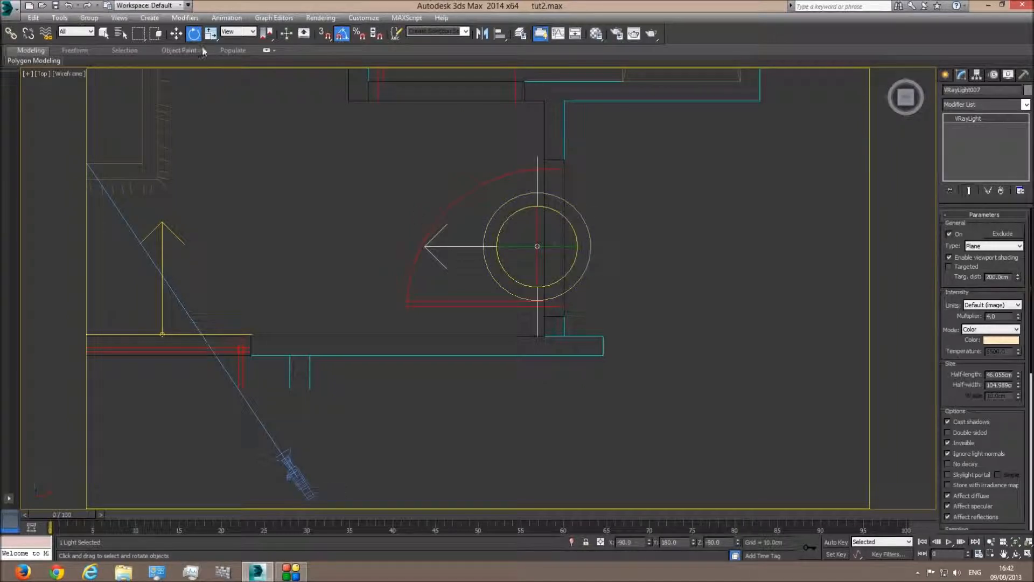
- Align the rotated light with the side door opening and reduce its half-length to about 40.1 cm
click(176, 34)
drag(557, 236, 561, 223)
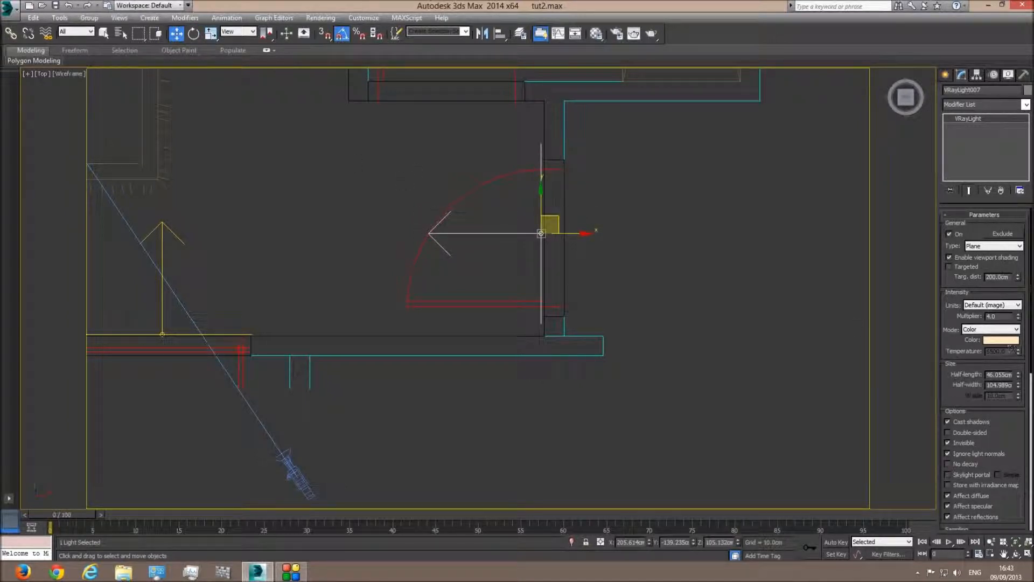
drag(1018, 379, 1018, 380)
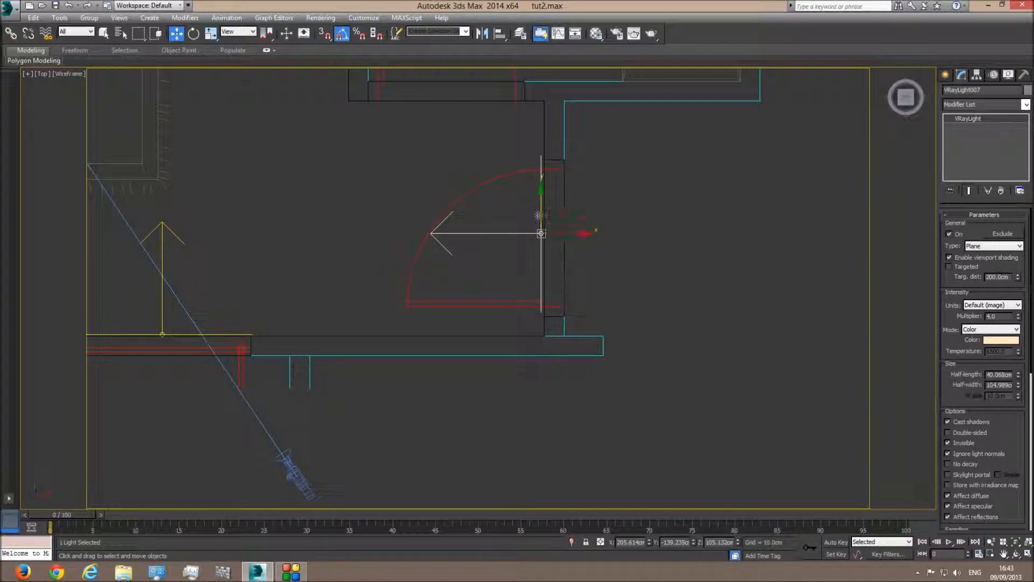
- Copy the side door light to the doorway of the adjoining small room and rotate the copy 90 degrees to face the entry area
mouse_move(540, 212)
shift+mouse_down()
mouse_move(485, 180)
mouse_move(458, 80)
shift+mouse_up()
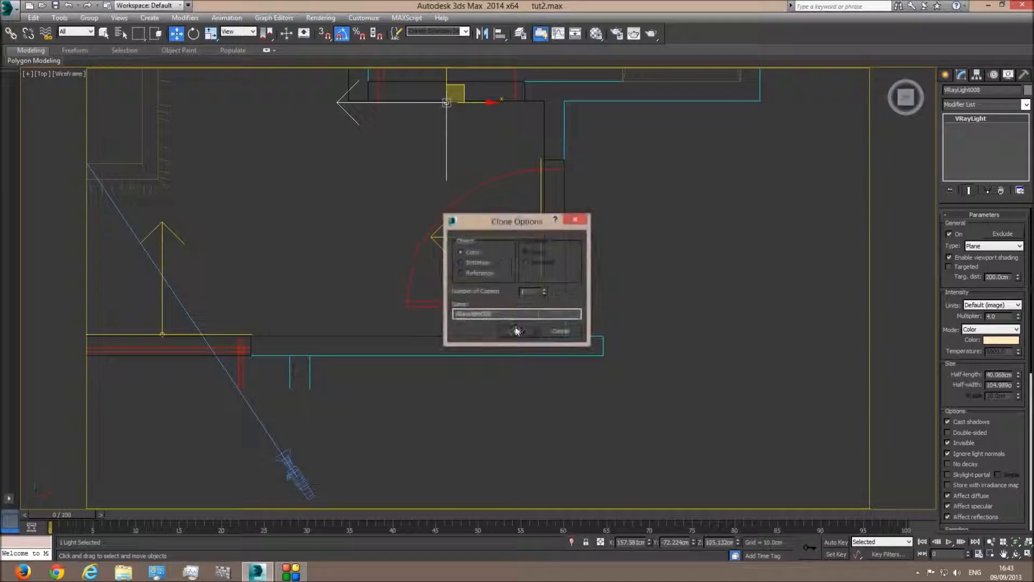
click(518, 331)
key(e)
drag(497, 110, 496, 68)
middle_drag(475, 168, 489, 262)
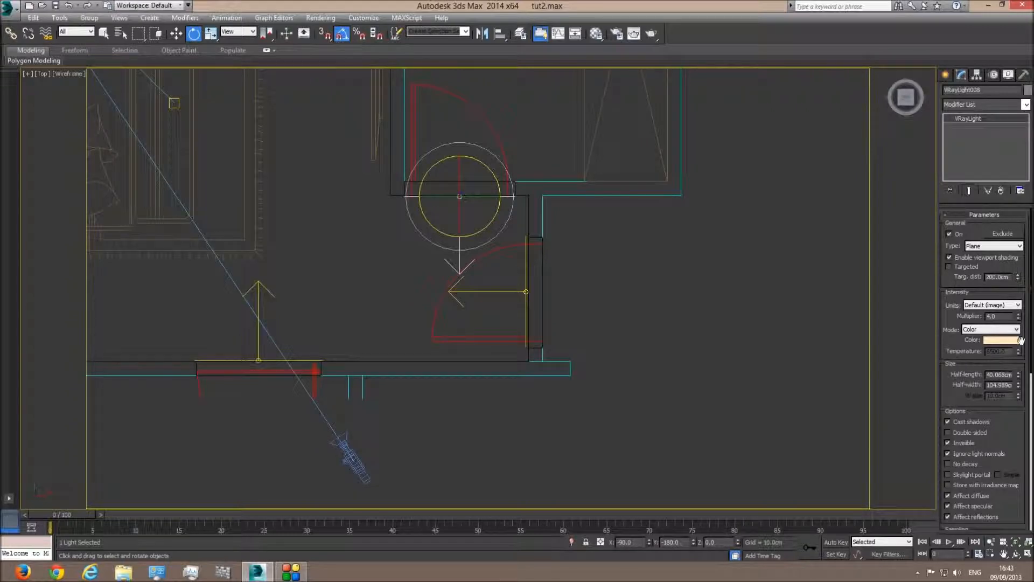
- Examine the placement and settings of the door and window plane lights across the whole plan
click(518, 293)
middle_drag(612, 315, 636, 311)
scroll(636, 311, down, 2)
middle_drag(376, 310, 475, 390)
scroll(475, 389, down, 4)
middle_drag(429, 244, 447, 325)
scroll(434, 314, down, 5)
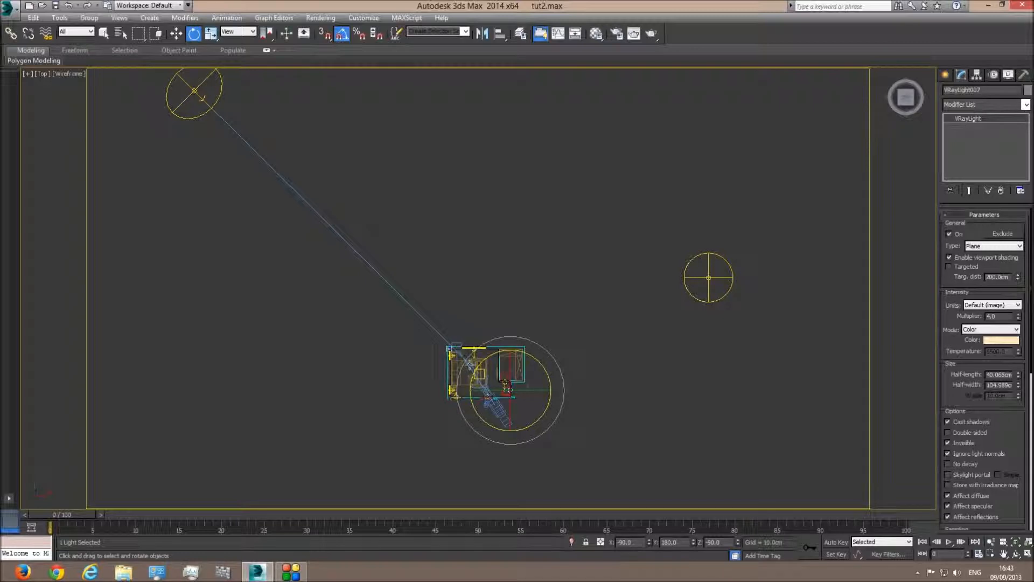
scroll(468, 372, up, 5)
click(495, 286)
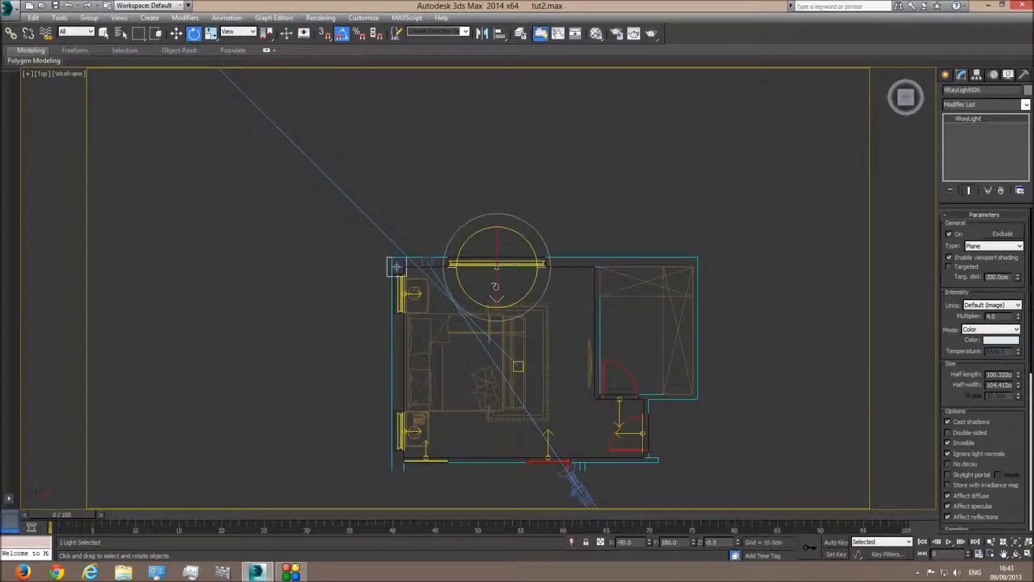
click(416, 293)
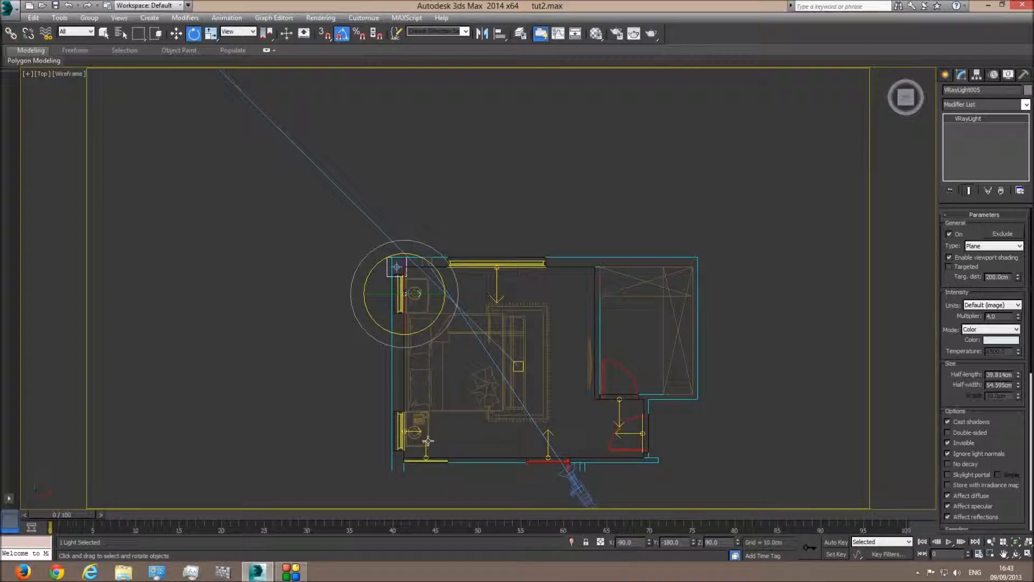
- Restrict selection to lights only and set the large back wall light's multiplier to 5
click(90, 32)
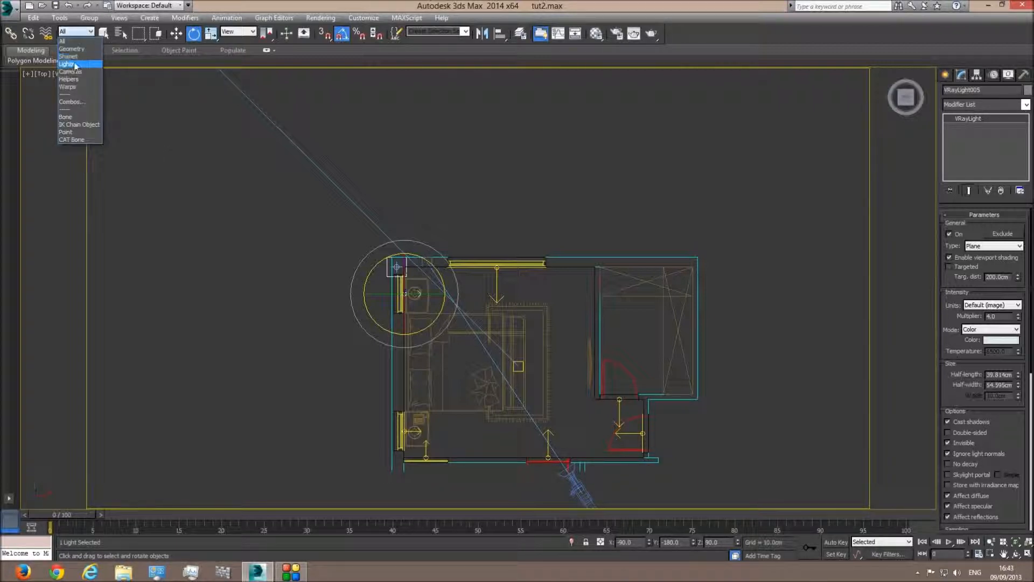
click(70, 63)
click(500, 293)
click(497, 289)
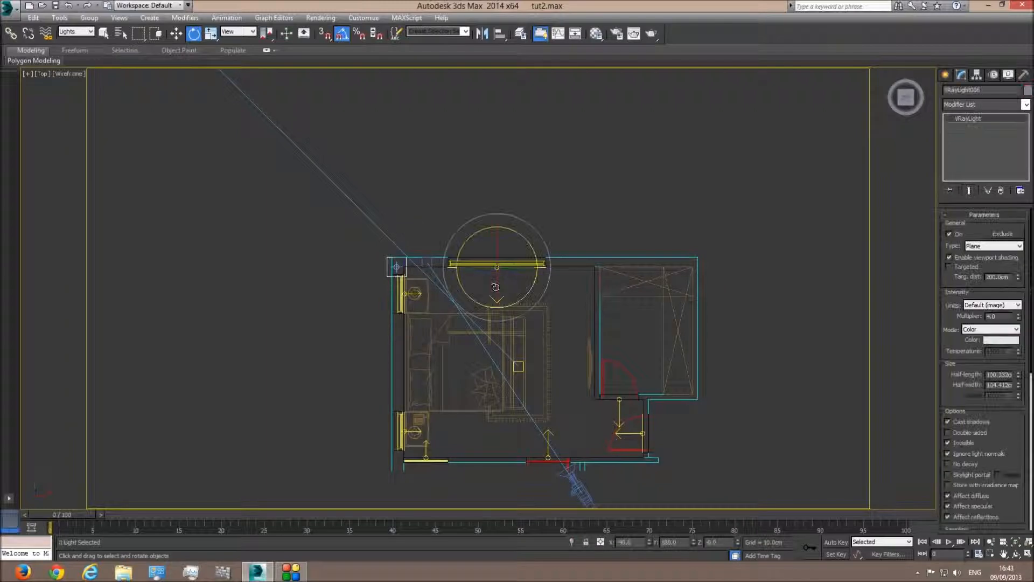
double_click(997, 317)
text(5)
key(Return)
- Check the two side window lights and set the small front wall window light's multiplier to 3
click(414, 294)
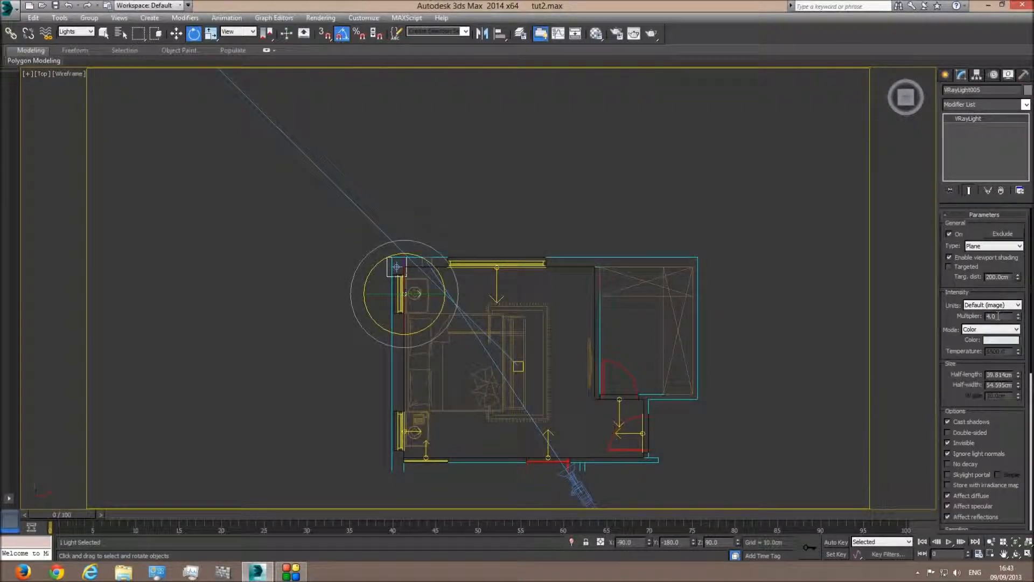
click(415, 431)
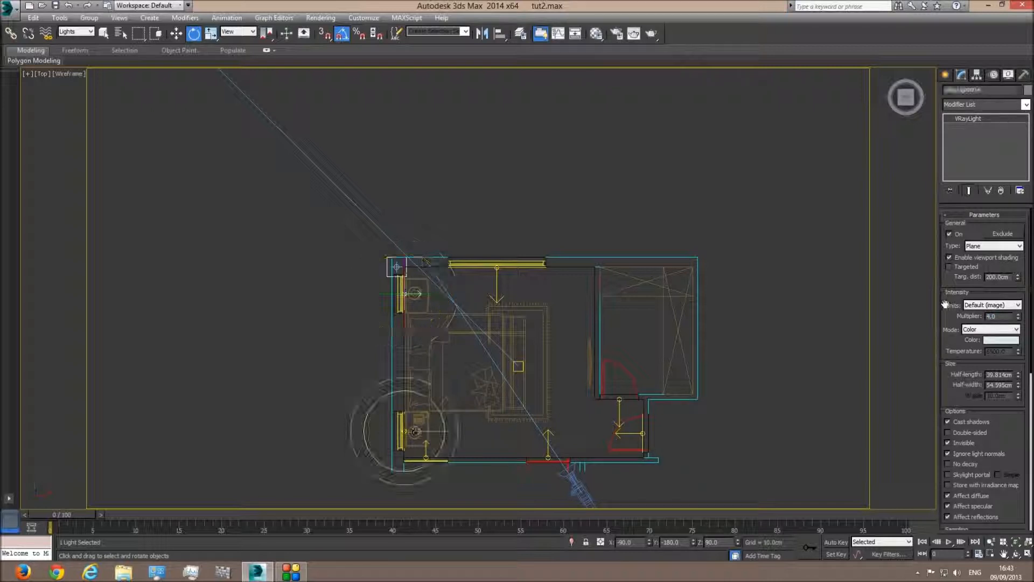
click(426, 456)
double_click(997, 317)
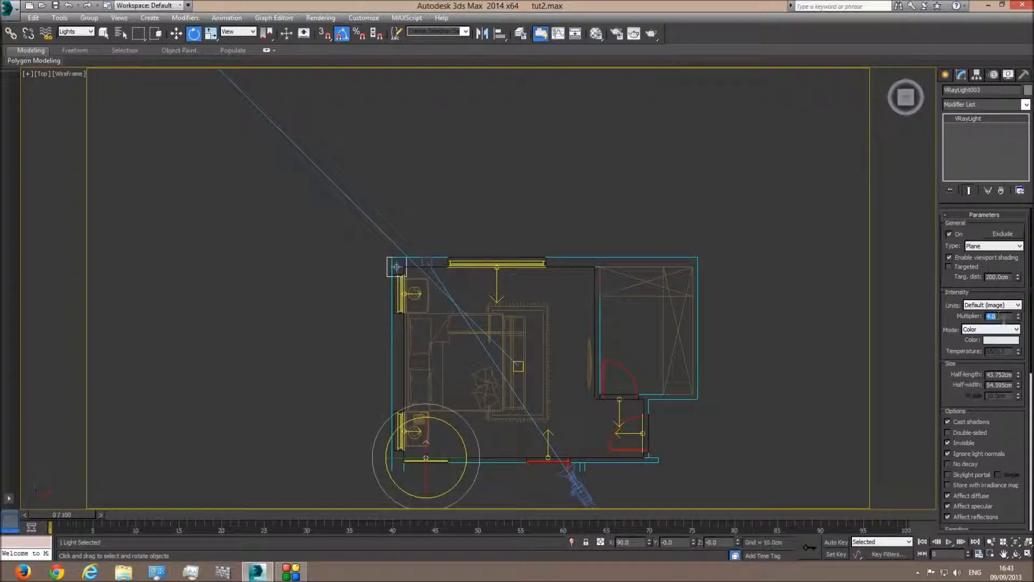
text(3)
- Check the front and side door lights' multipliers and set the adjoining room doorway light's multiplier to 6
click(548, 435)
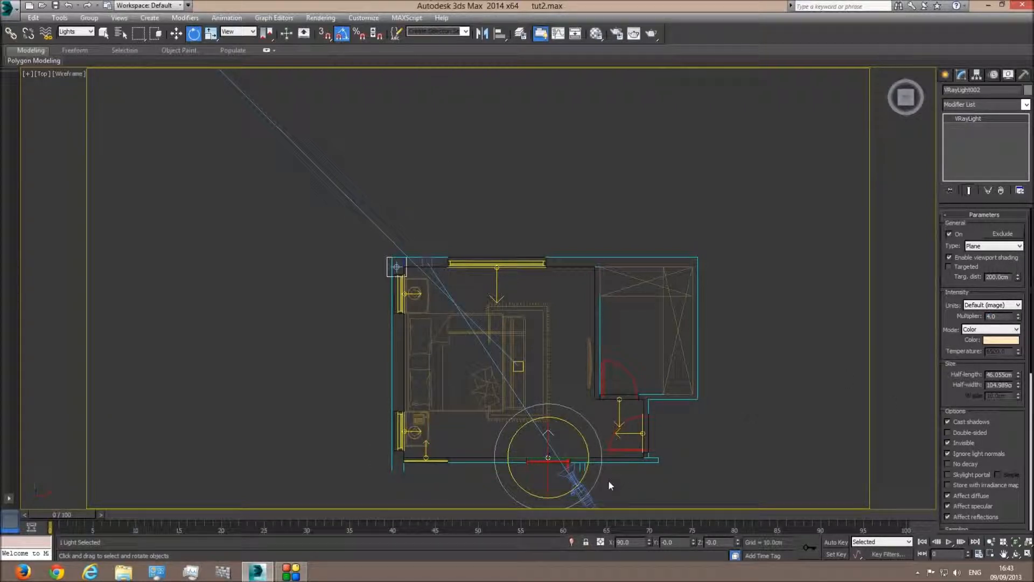
double_click(1003, 316)
click(658, 423)
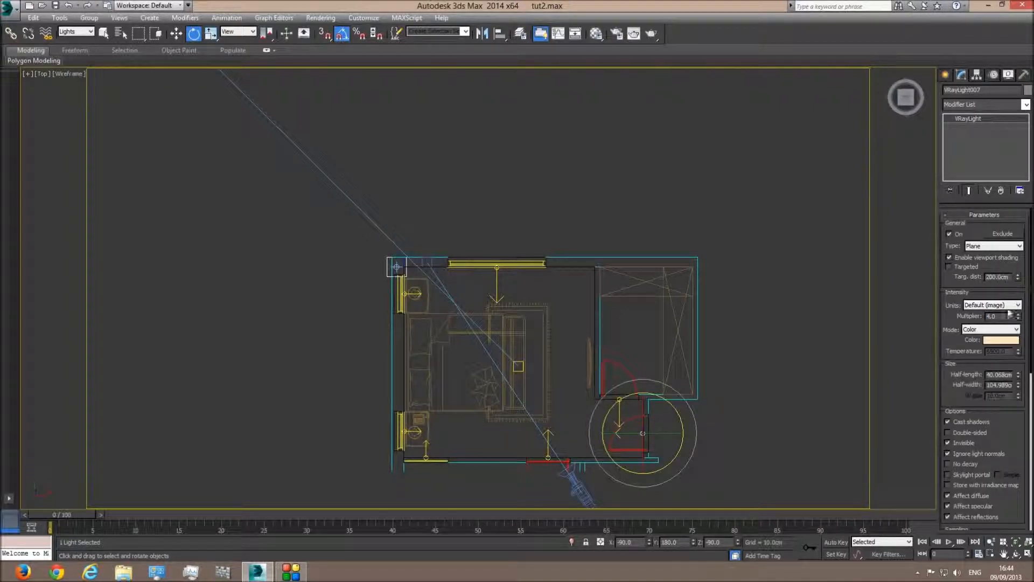
double_click(997, 316)
click(621, 412)
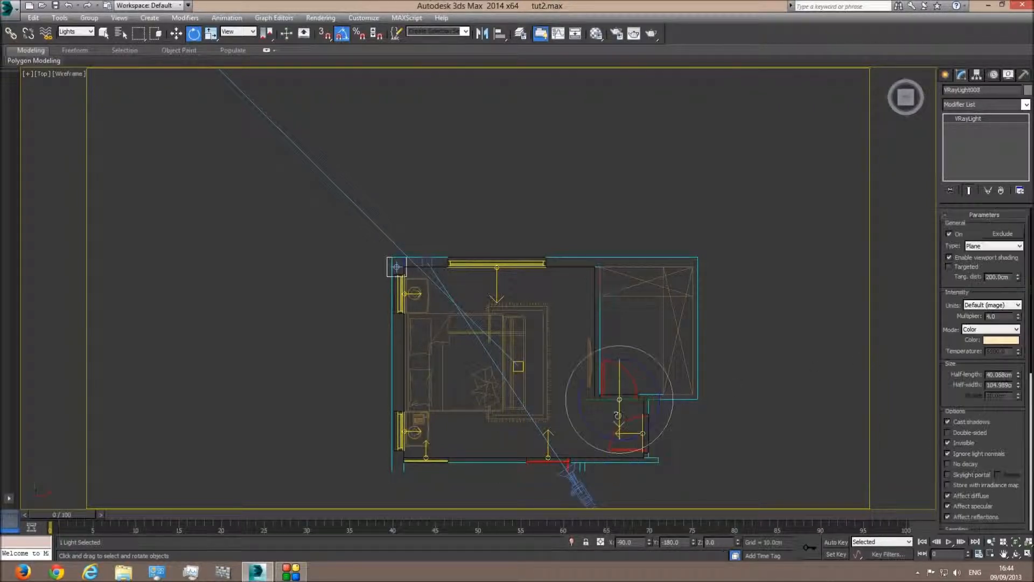
double_click(1003, 316)
text(6)
key(Return)
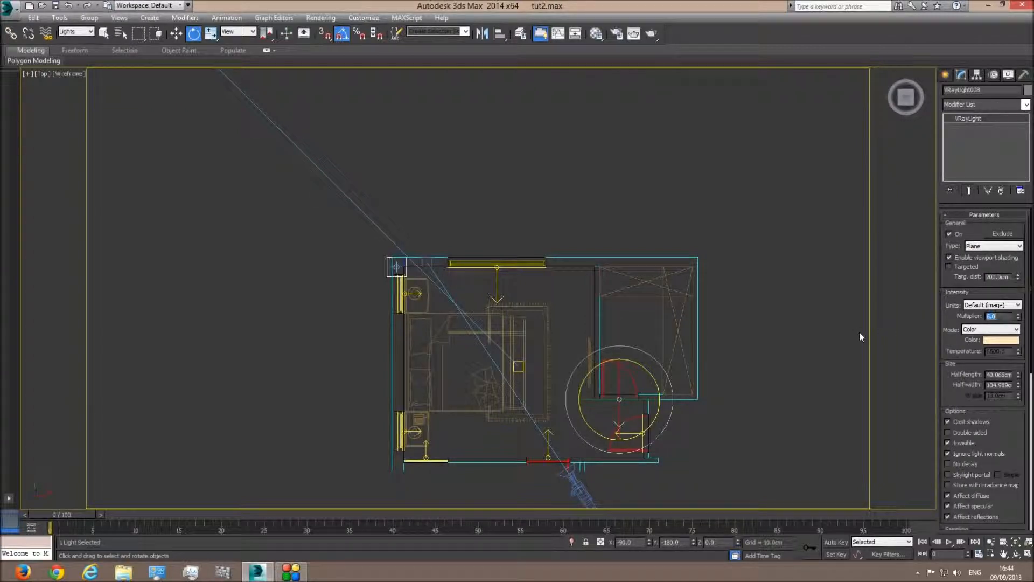
click(795, 339)
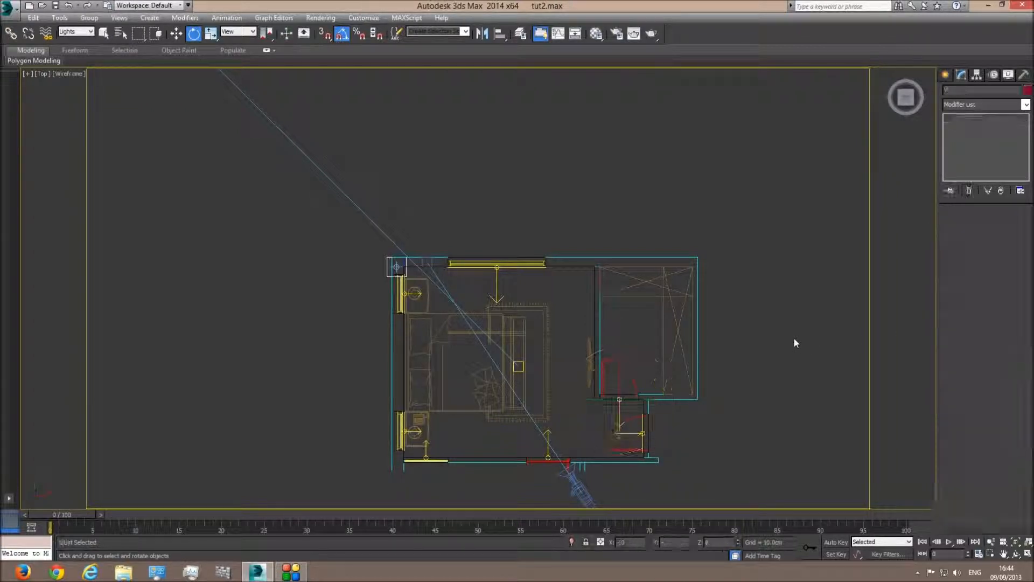
click(619, 415)
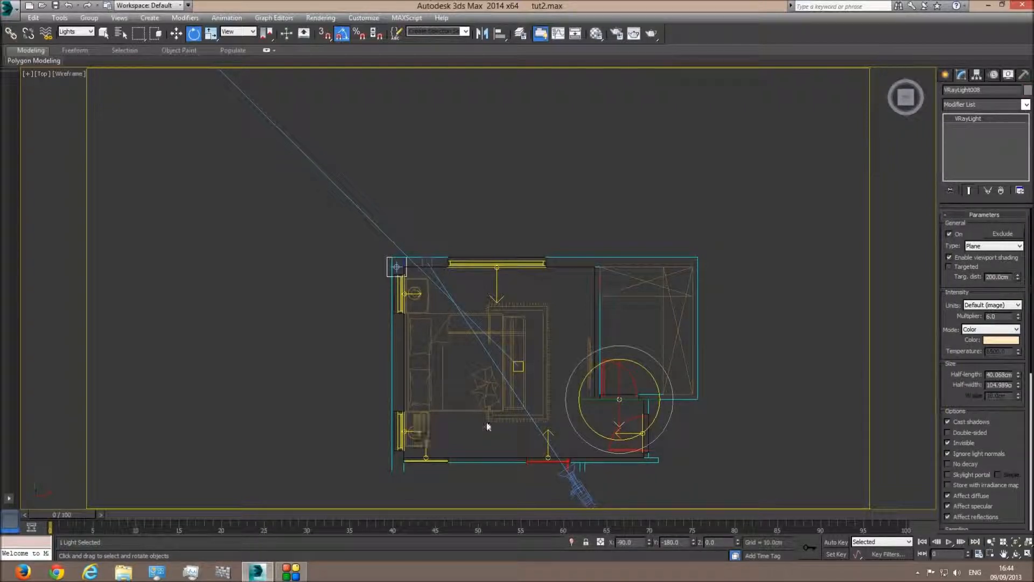
click(646, 322)
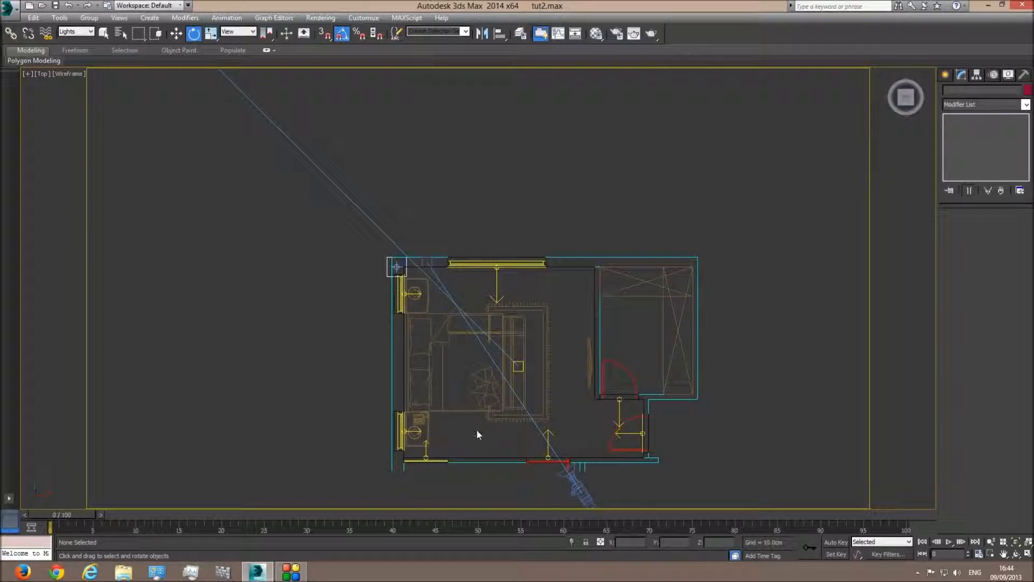
click(553, 433)
click(641, 433)
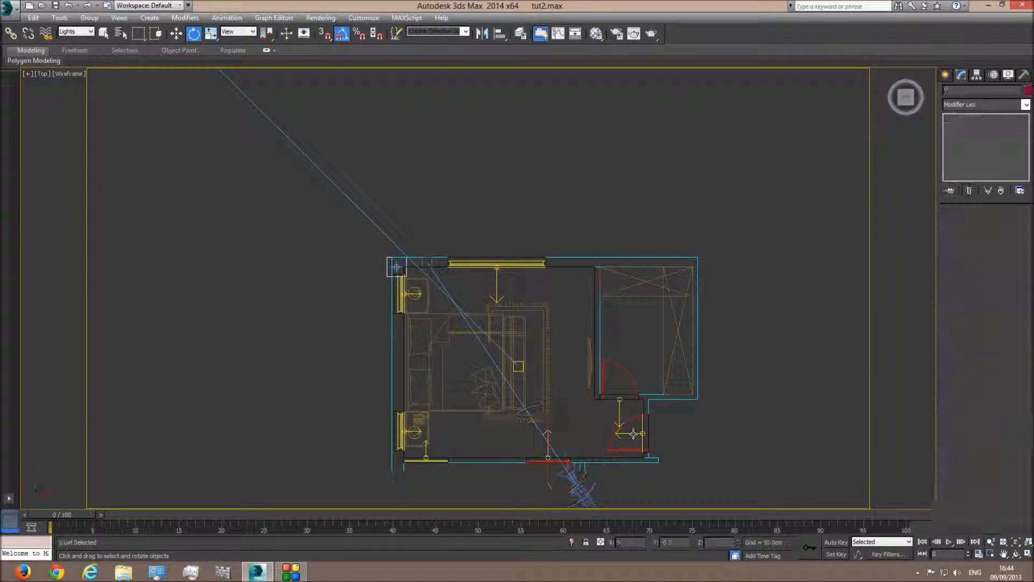
click(619, 412)
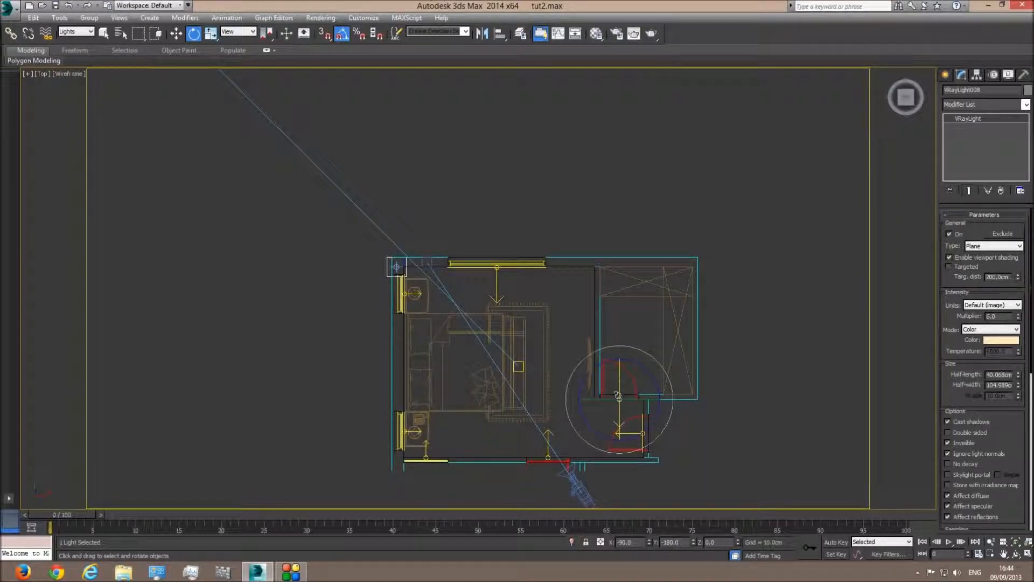
click(622, 334)
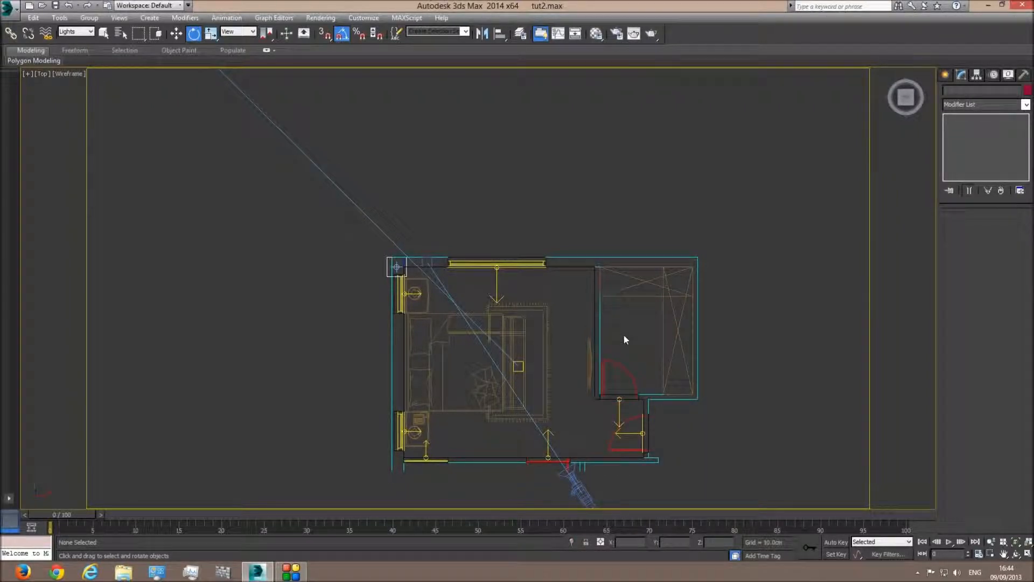
- Show the camera view shaded with edges and start a production render of it
key(c)
key(F3)
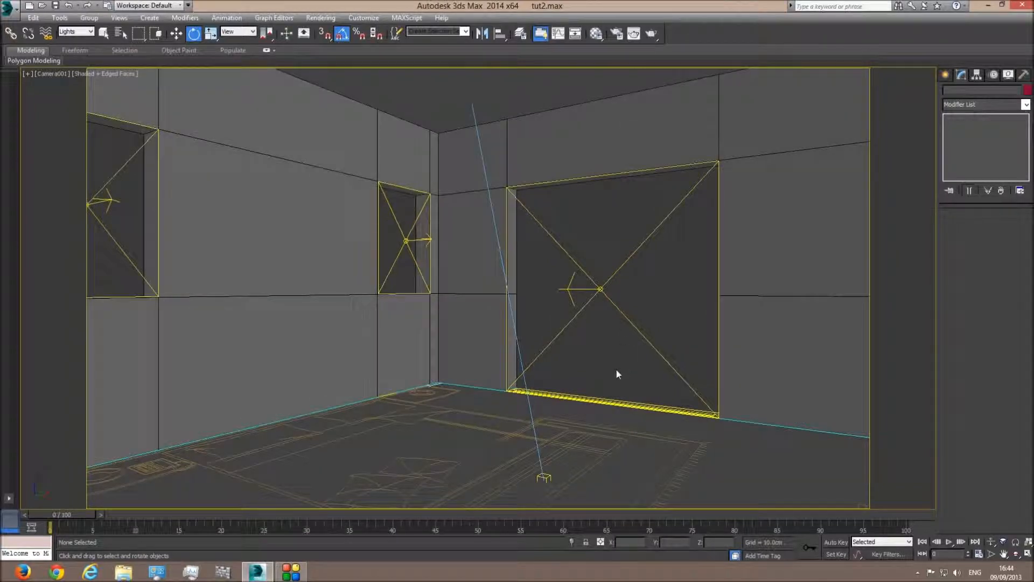
click(634, 33)
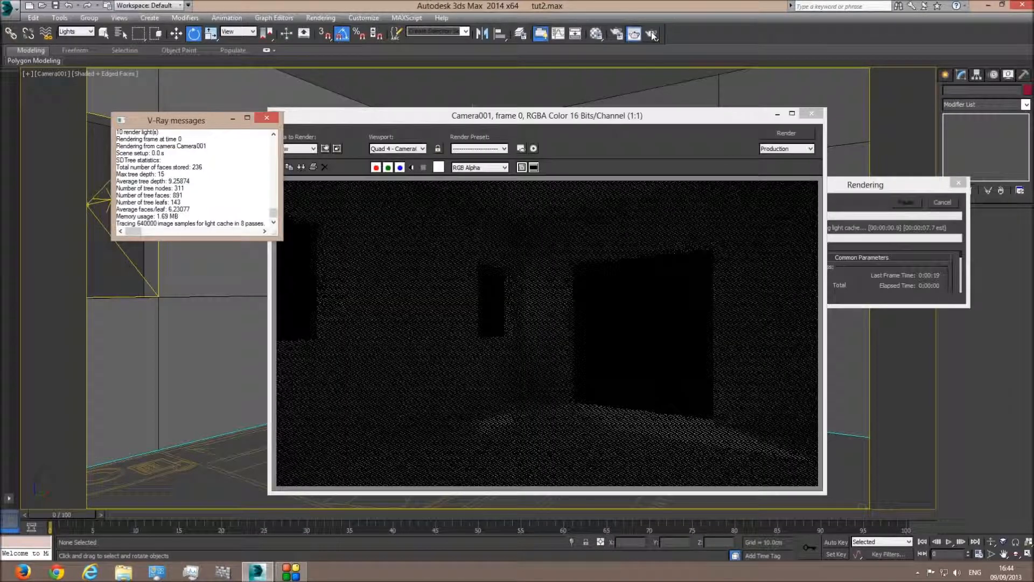